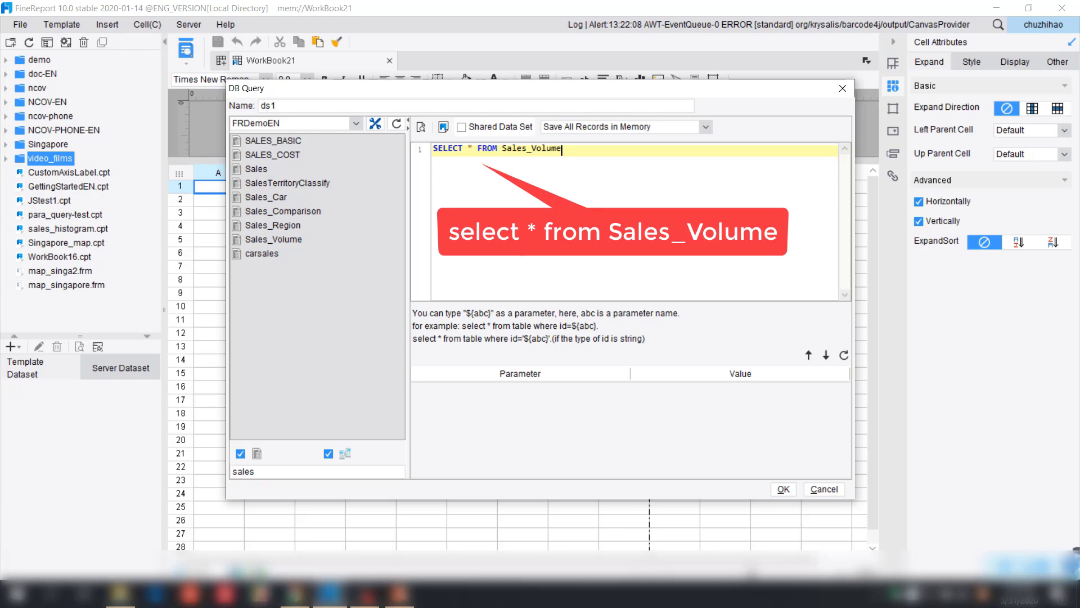
# - Preview the rows returned by the Sales_Volume query and confirm the database query as dataset ds1
pyautogui.click(421, 127)
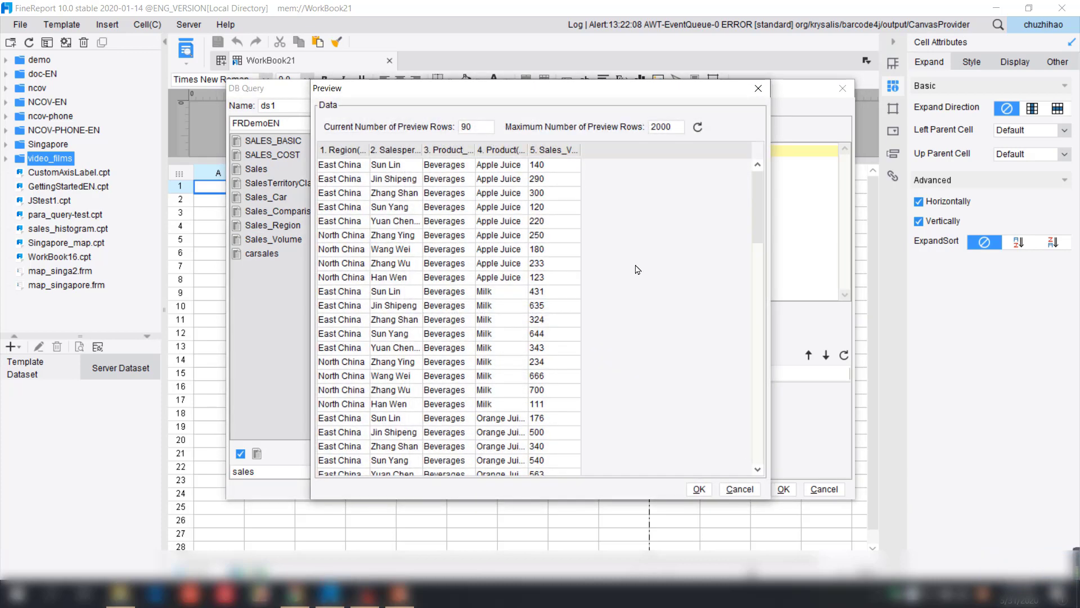
pyautogui.scroll(-5, 596, 293)
pyautogui.scroll(5, 554, 284)
pyautogui.click(704, 490)
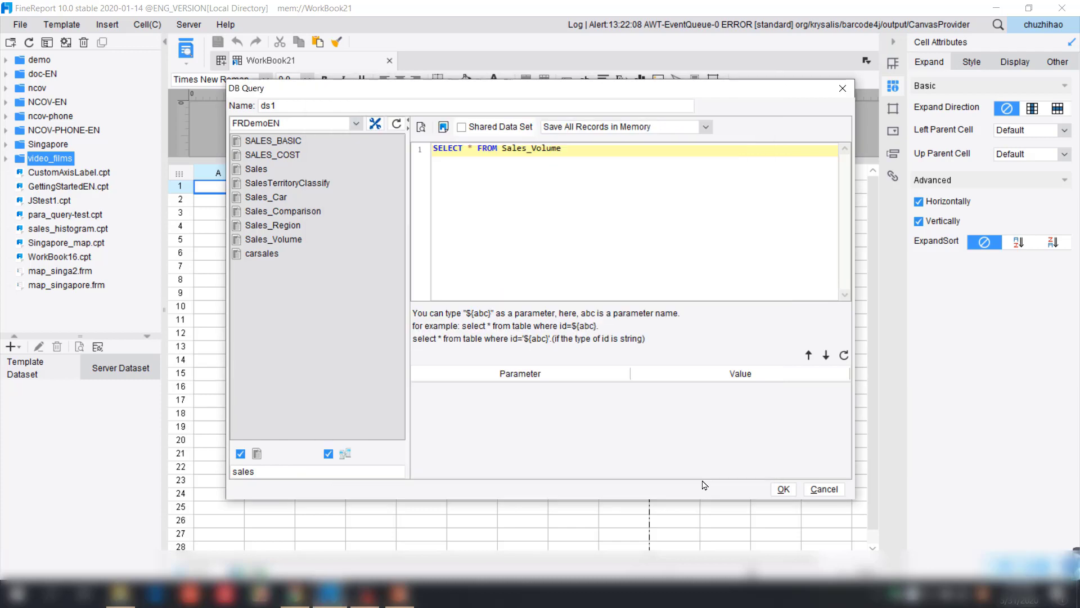
pyautogui.click(786, 489)
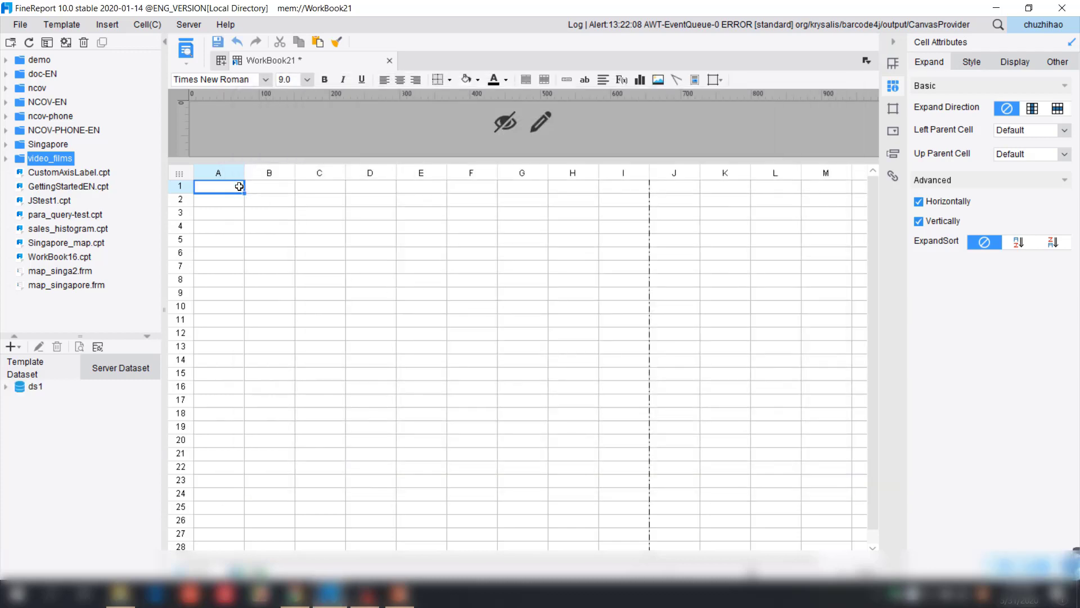
# - Merge cells A1 through B2 into one header cell
pyautogui.moveTo(226, 187); pyautogui.dragTo(272, 198)
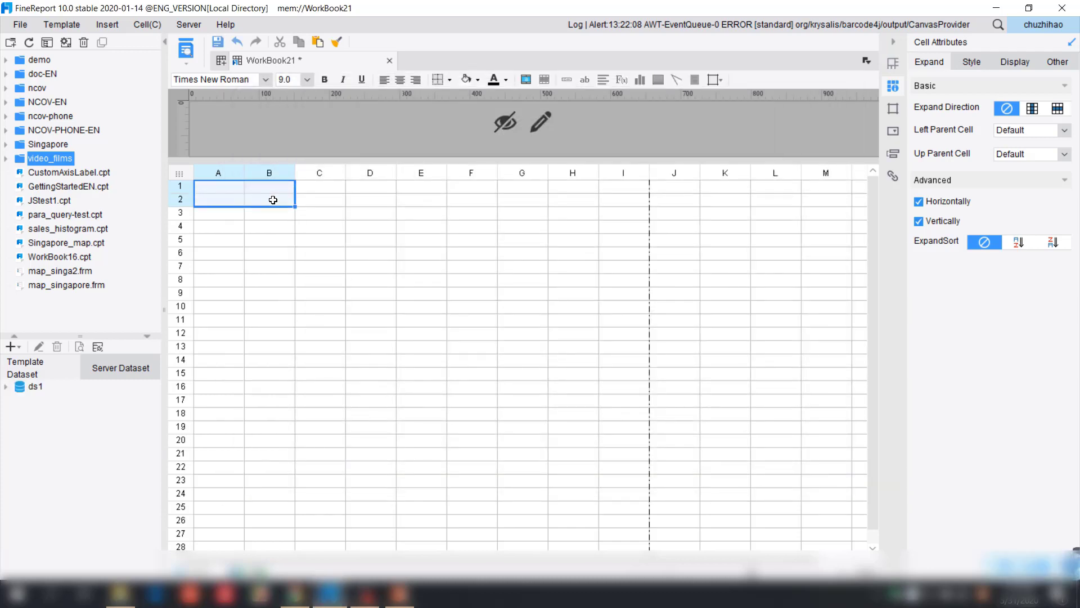
pyautogui.click(526, 81)
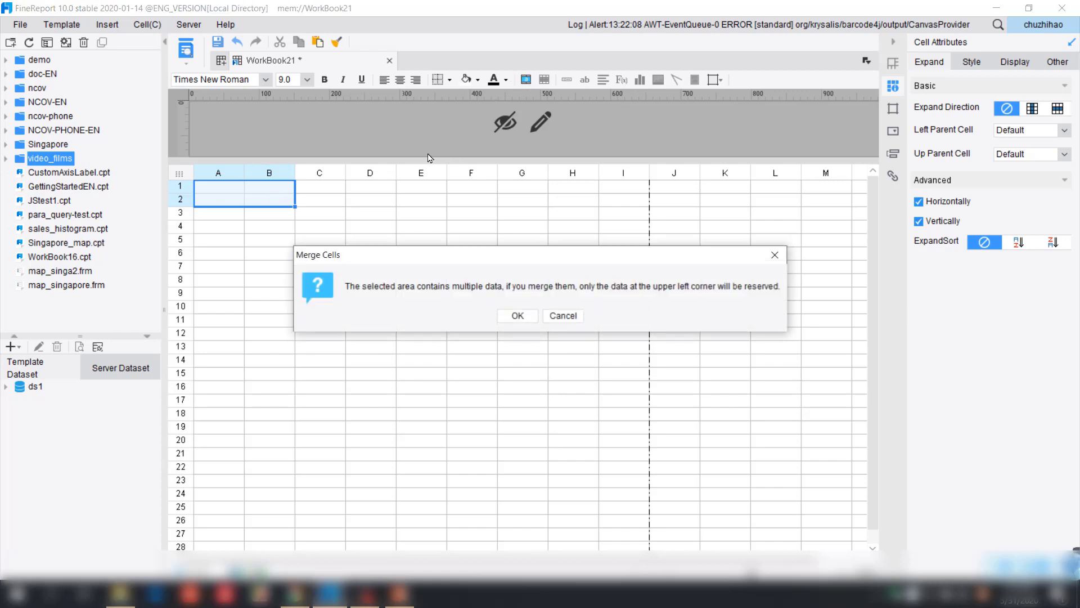
pyautogui.click(516, 315)
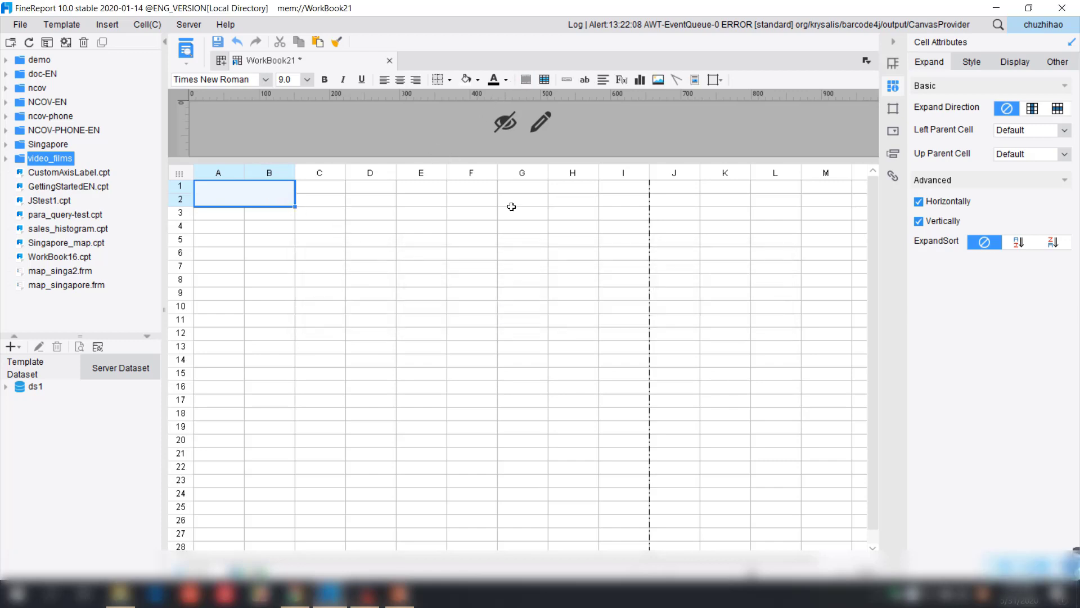
# - Insert a slope line with the text Product | Volume | Region in merged cell A1, diverging from top left to bottom right
pyautogui.click(893, 63)
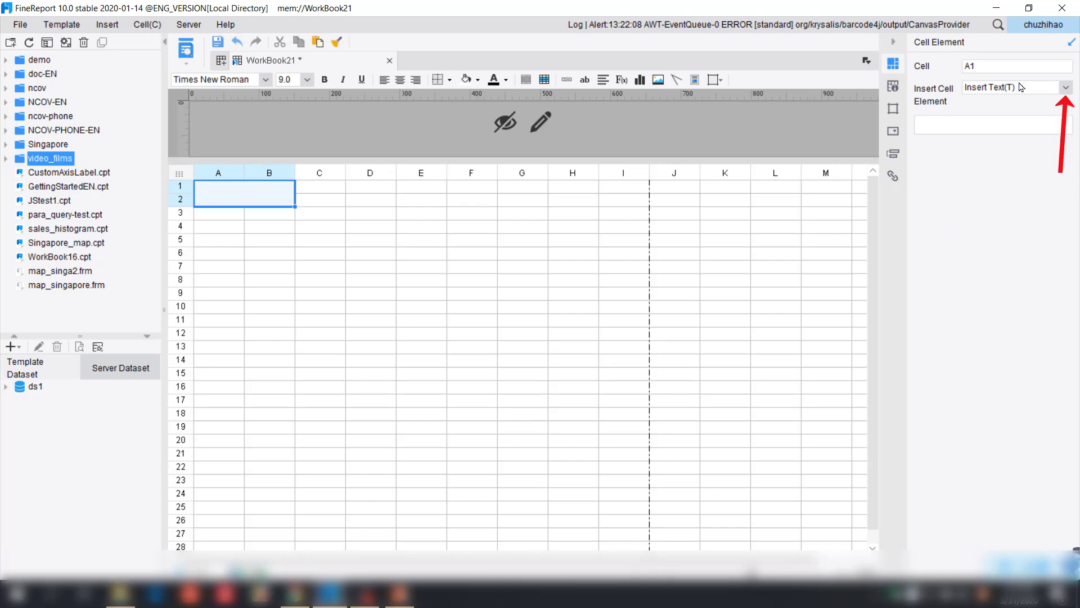
pyautogui.click(1066, 87)
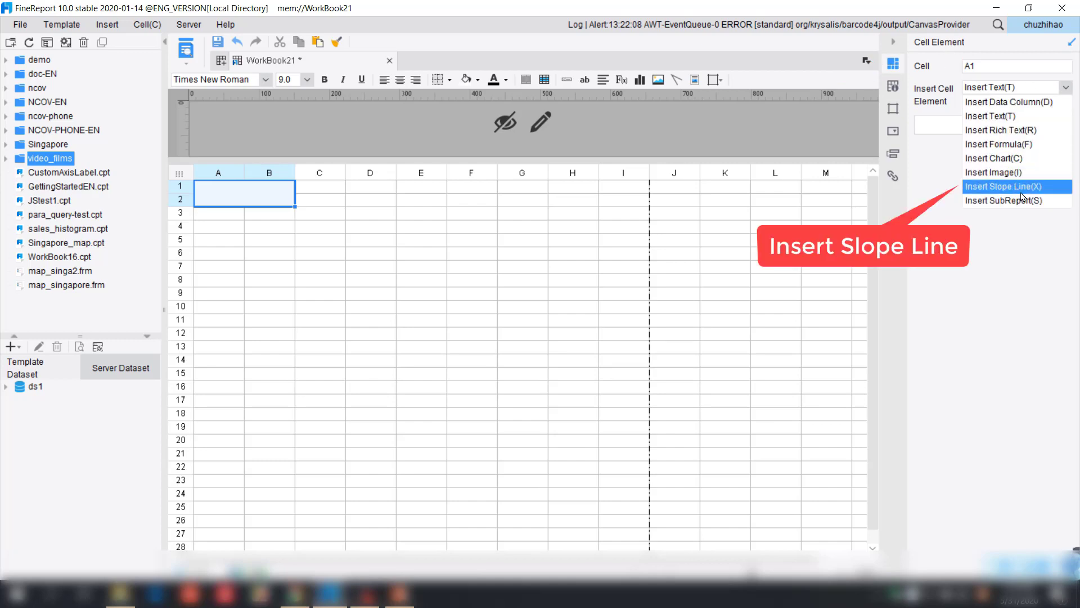
pyautogui.click(1037, 186)
pyautogui.click(442, 295)
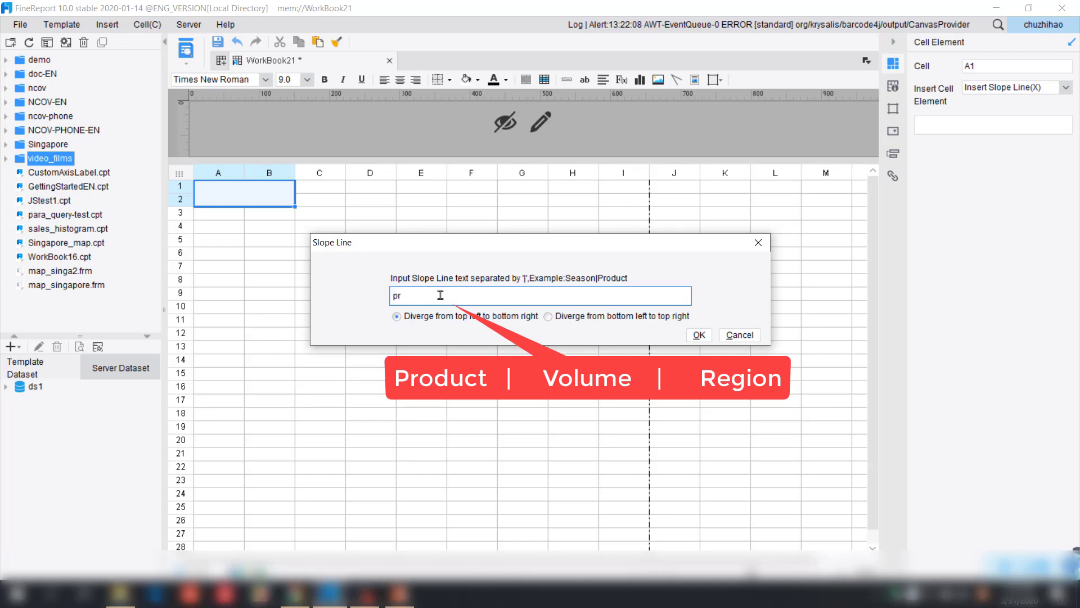
pyautogui.write('Product   |')
pyautogui.write('Volume')
pyautogui.write('r')
pyautogui.press('BackSpace')
pyautogui.write('Region')
pyautogui.click(698, 335)
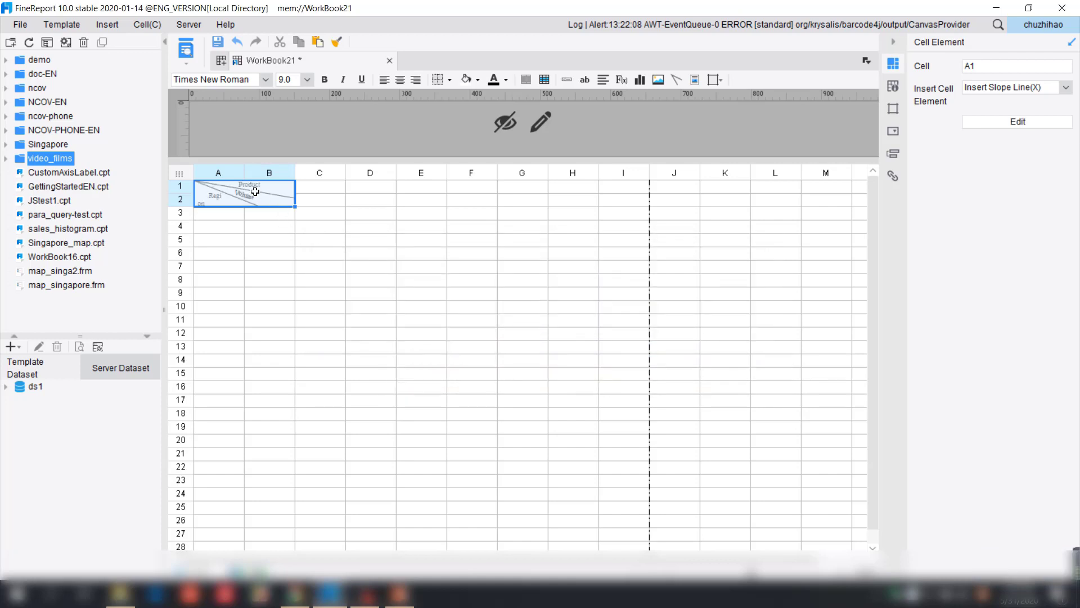
# - Place the ds1 fields Region in A3, Salesperson in B3, Product_types in C1 and Product in C2
pyautogui.click(6, 388)
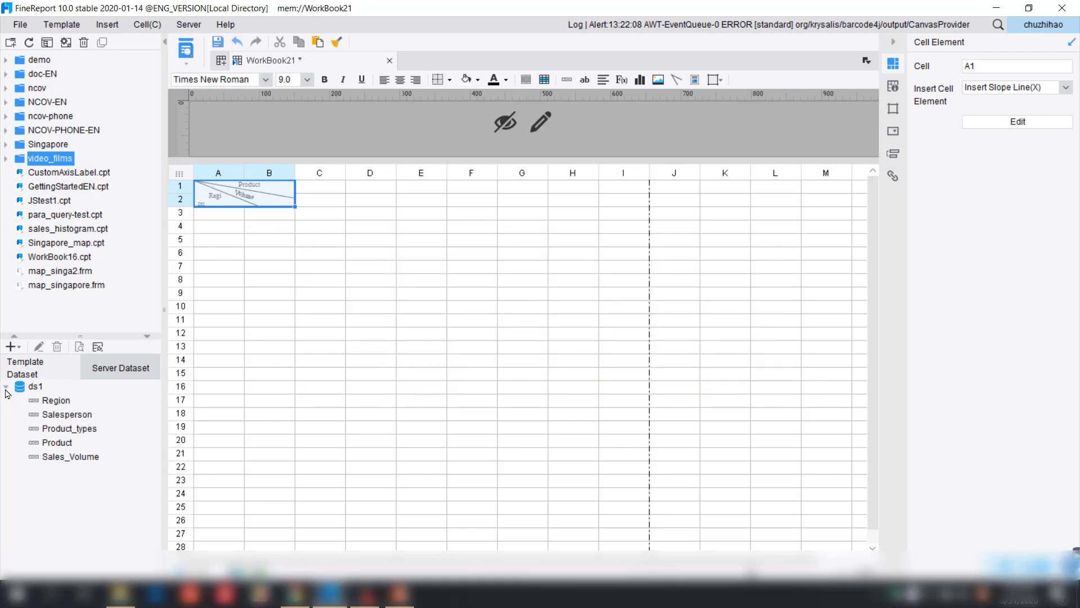
pyautogui.click(64, 401)
pyautogui.moveTo(92, 390); pyautogui.dragTo(238, 214)
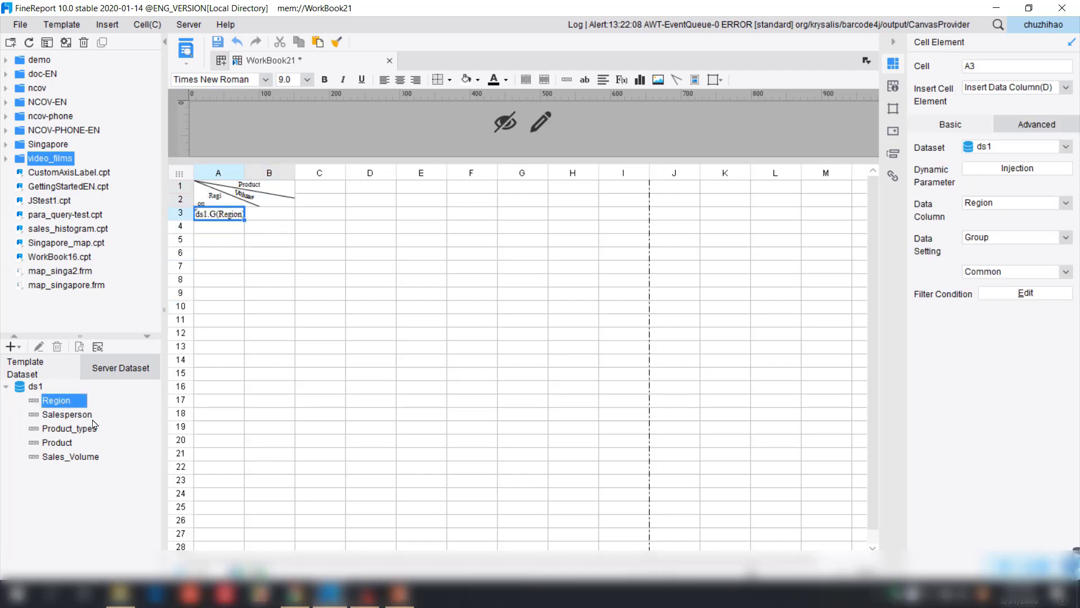
pyautogui.moveTo(68, 414); pyautogui.dragTo(275, 214)
pyautogui.moveTo(68, 429); pyautogui.dragTo(332, 190)
pyautogui.click(60, 445)
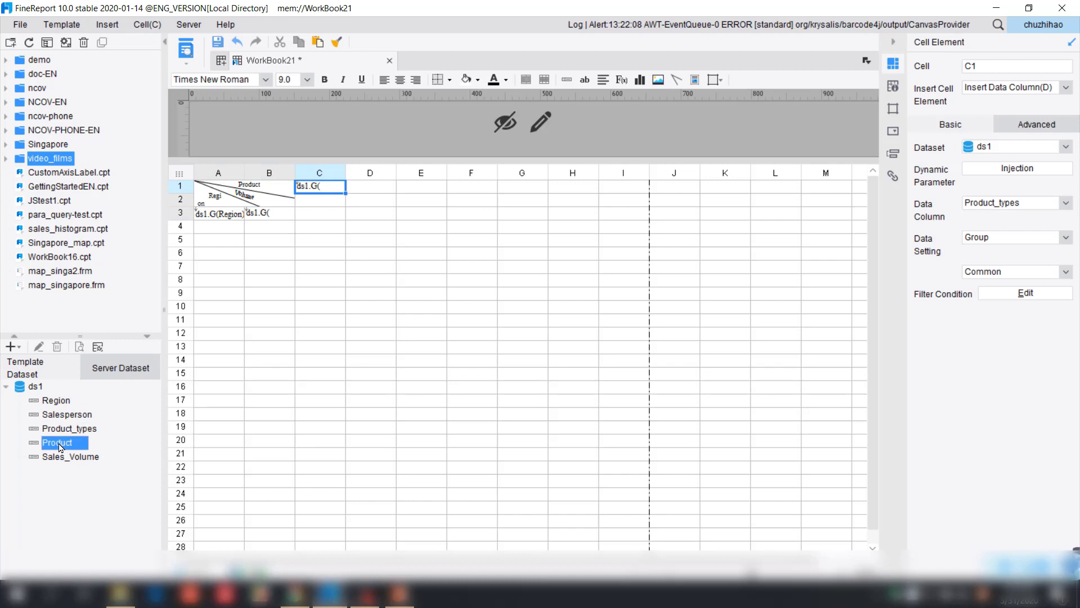
pyautogui.moveTo(60, 445); pyautogui.dragTo(337, 201)
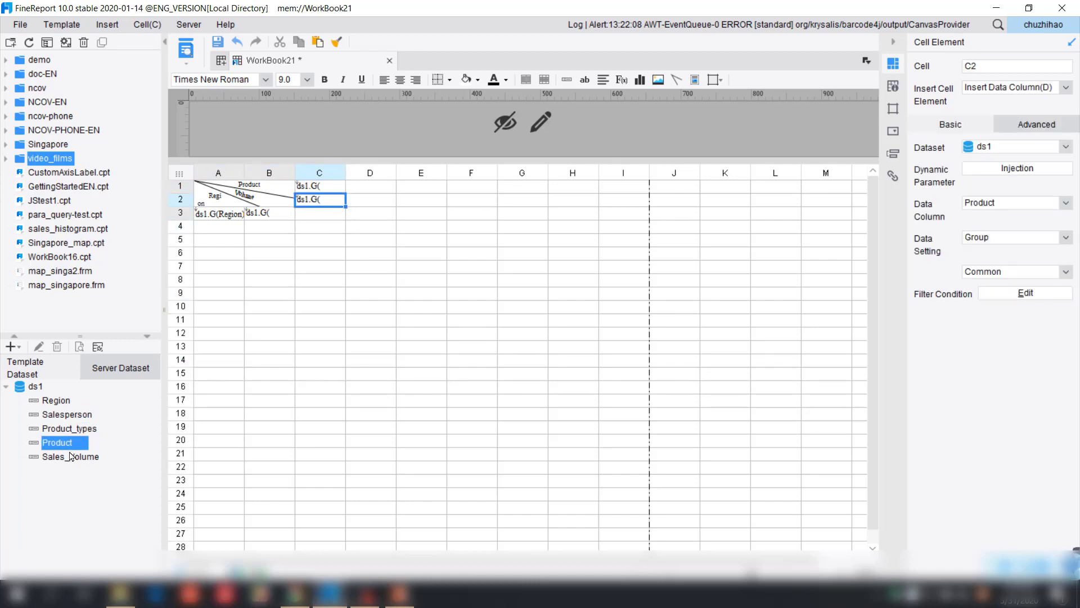
# - Set cells C1 and C2 to expand horizontally and place the ds1 field Sales_Volume in C3
pyautogui.click(330, 186)
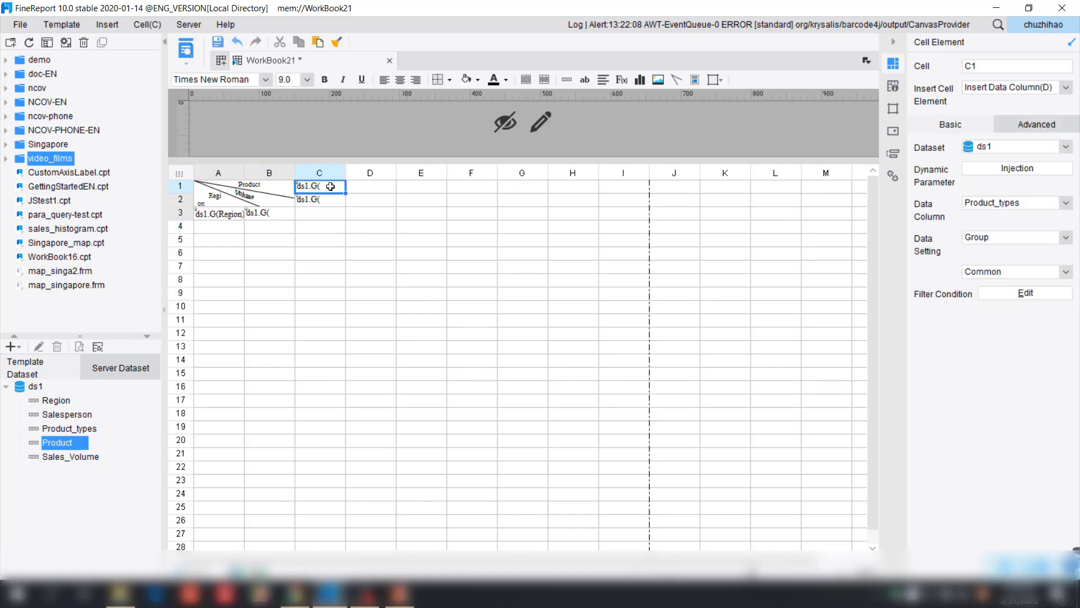
pyautogui.moveTo(330, 188); pyautogui.dragTo(329, 195)
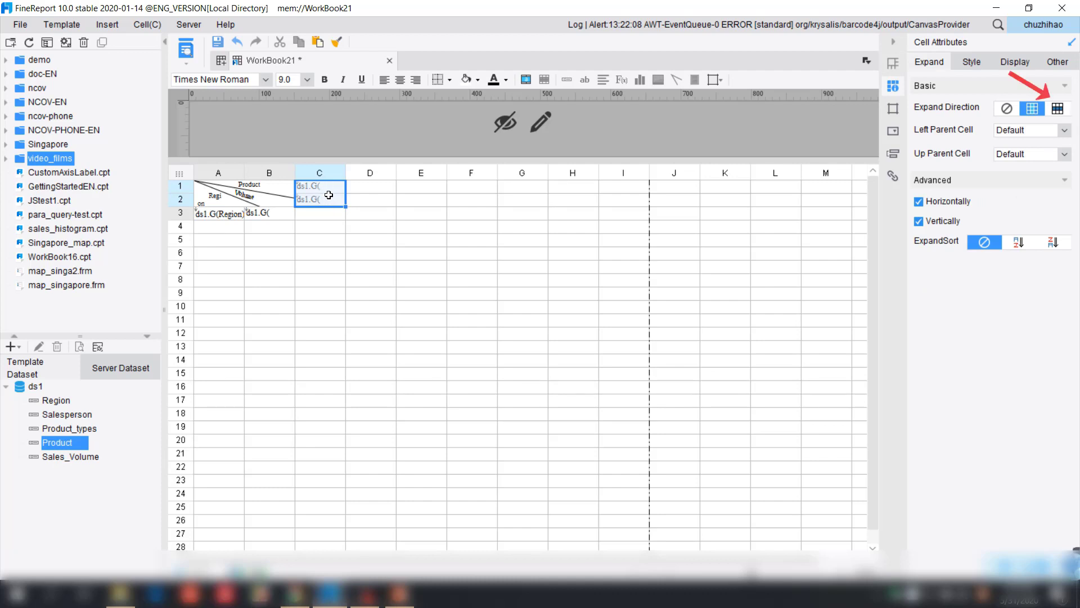
pyautogui.click(1060, 112)
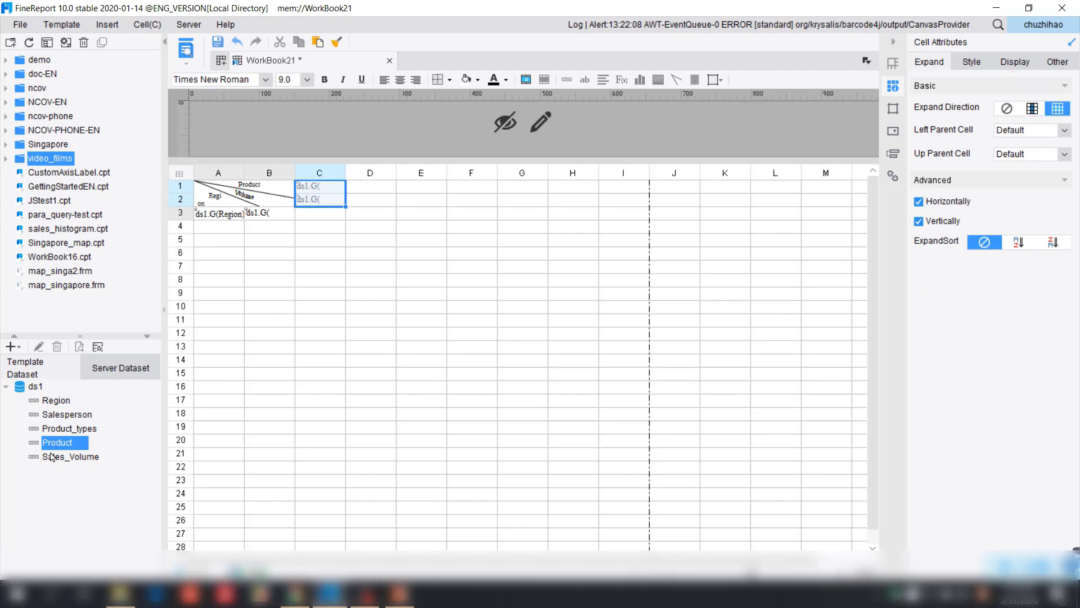
pyautogui.click(69, 460)
pyautogui.moveTo(69, 460); pyautogui.dragTo(328, 212)
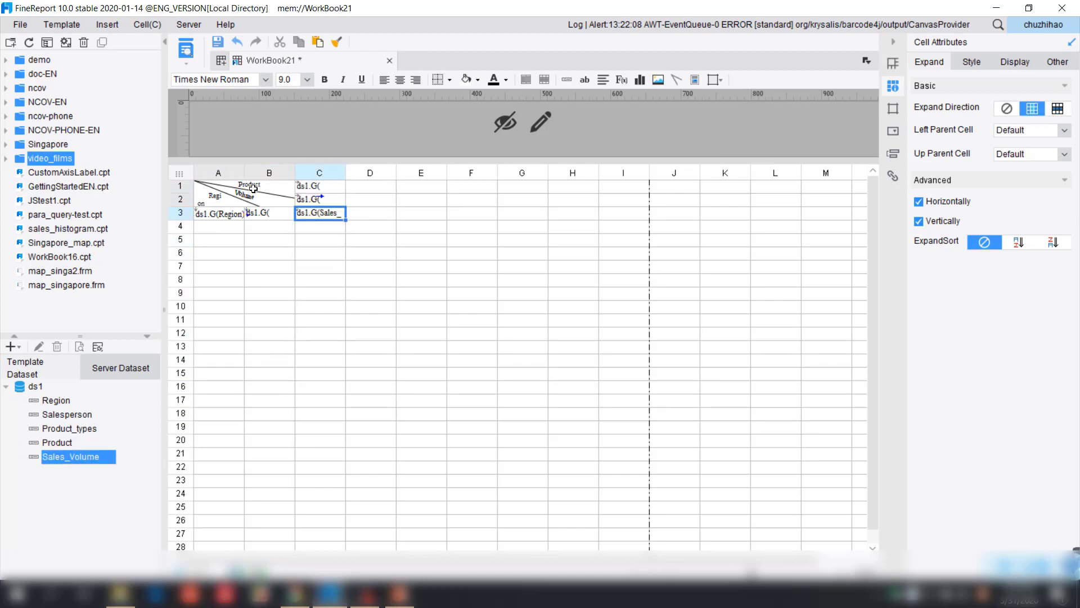
# - Center the contents of cells A1 through C3 and apply inner and outer borders to the whole range
pyautogui.moveTo(250, 188); pyautogui.dragTo(337, 212)
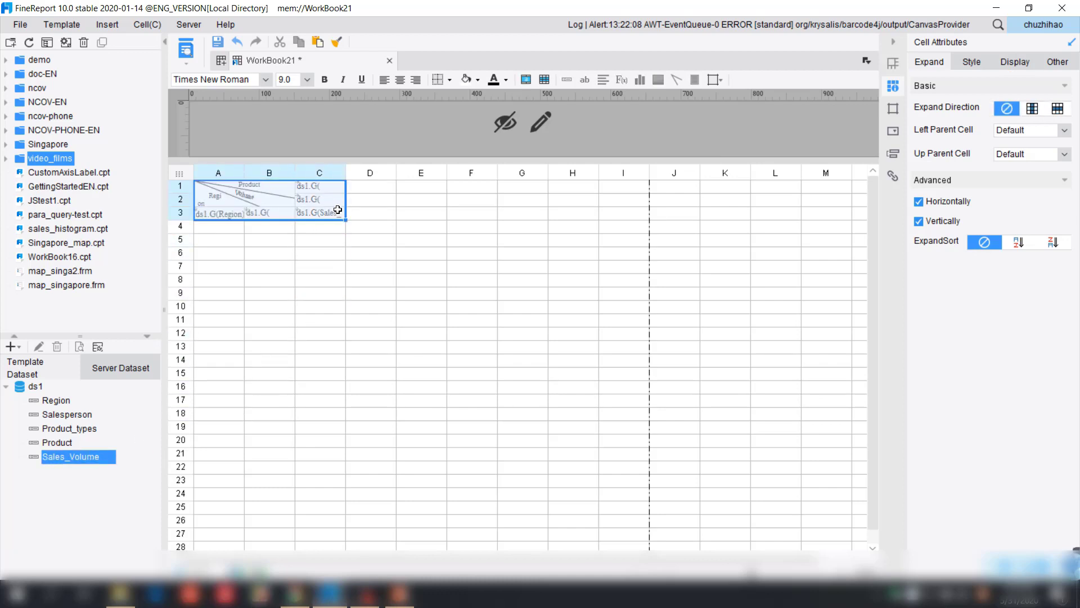
pyautogui.click(400, 80)
pyautogui.click(450, 83)
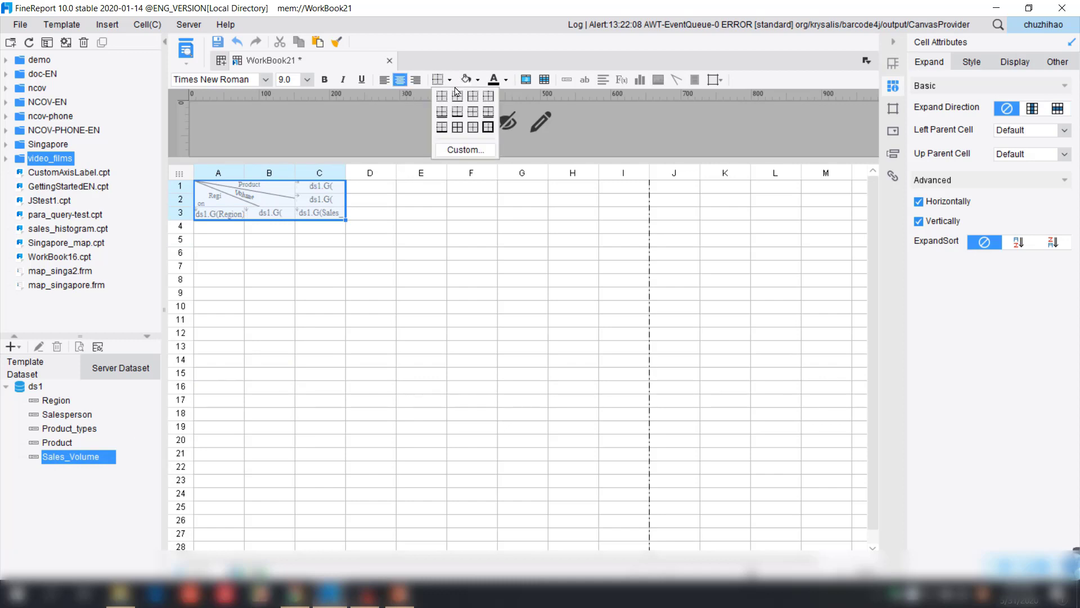
pyautogui.click(458, 131)
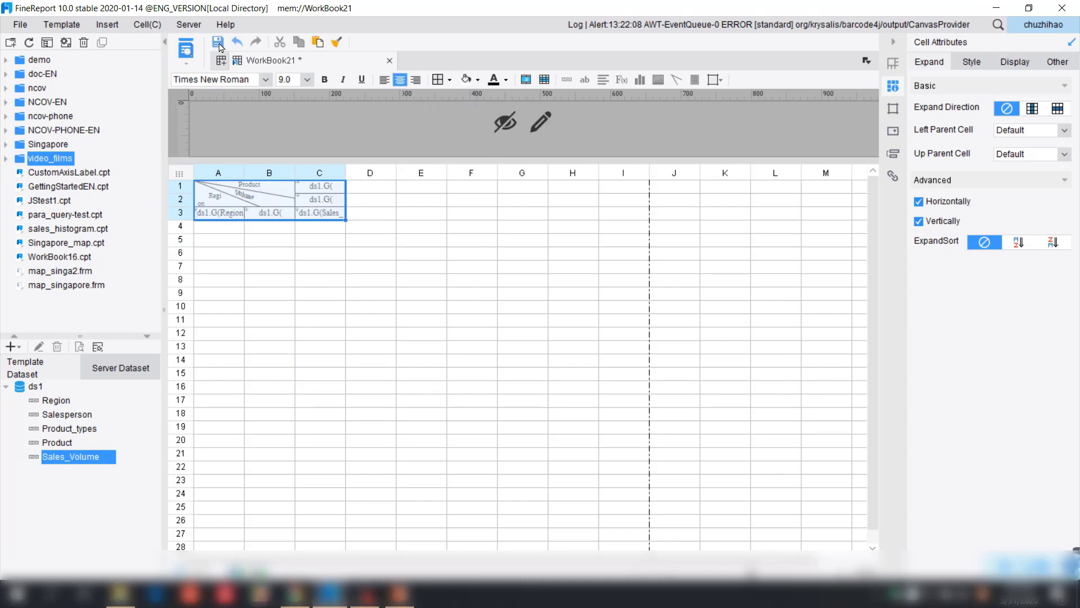
# - Save the report template as Sales_volume.cpt in the video_films folder
pyautogui.hotkey('ctrl', 's')
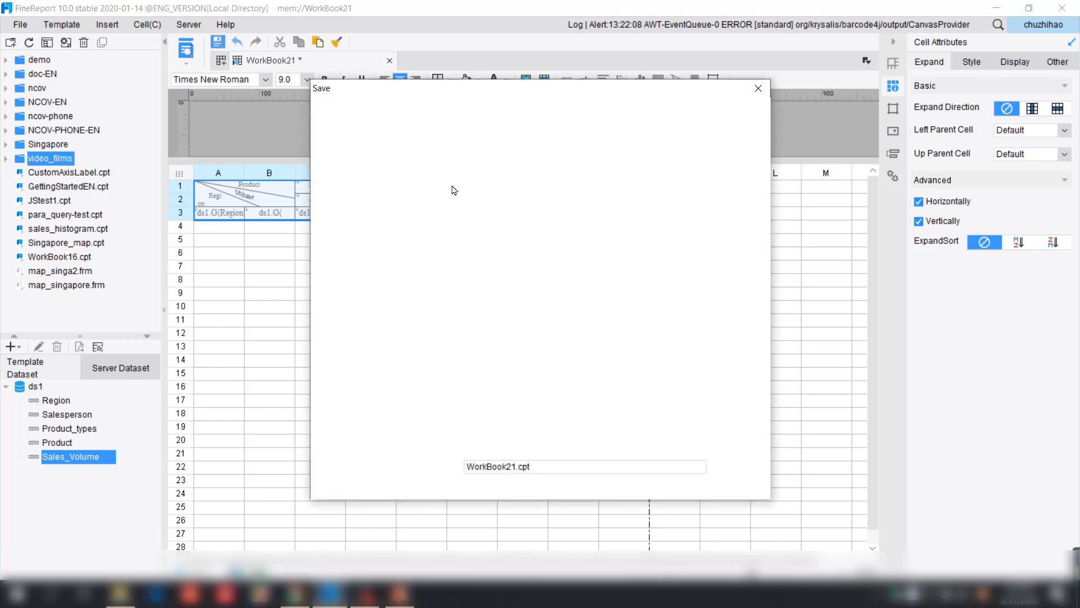
pyautogui.click(517, 466)
pyautogui.press('BackSpace')
pyautogui.press('BackSpace')
pyautogui.press('BackSpace')
pyautogui.press('BackSpace')
pyautogui.press('BackSpace')
pyautogui.press('BackSpace')
pyautogui.press('BackSpace')
pyautogui.press('BackSpace')
pyautogui.press('BackSpace')
pyautogui.press('BackSpace')
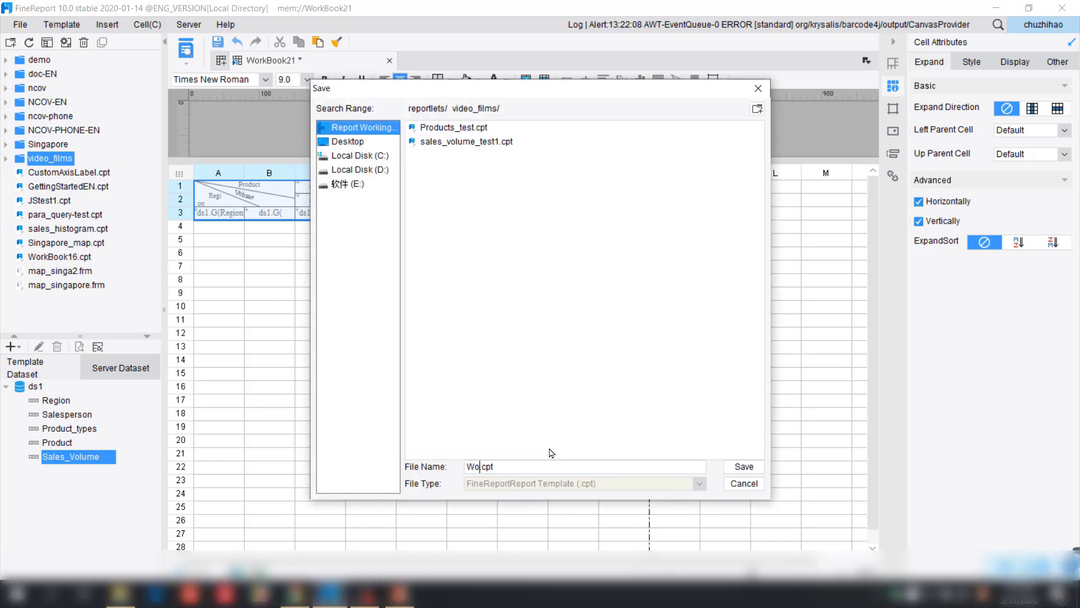
pyautogui.write('Sales_volume')
pyautogui.click(744, 466)
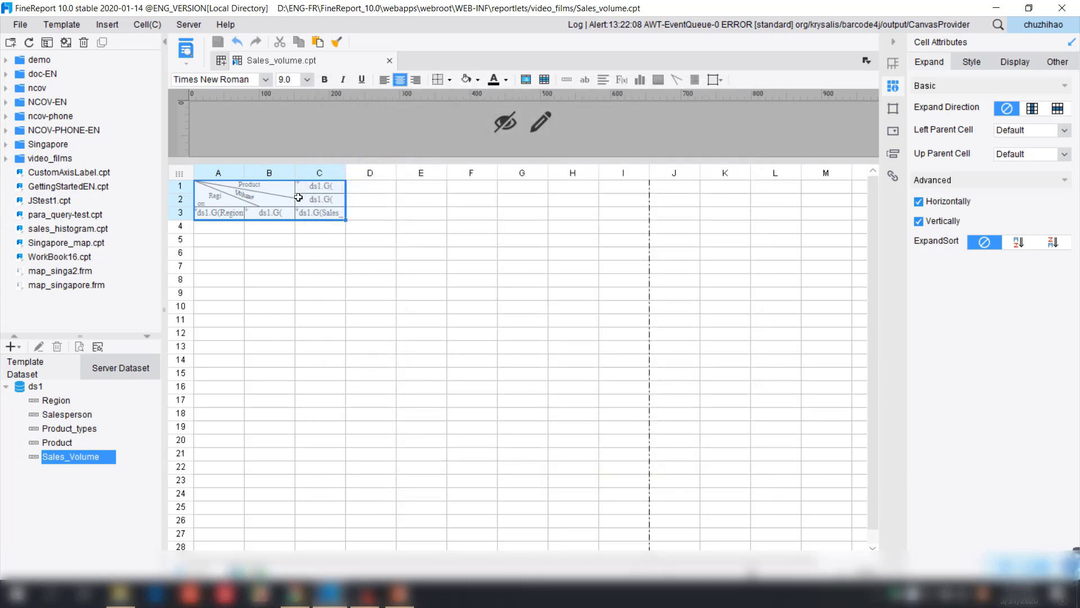
# - Preview the Sales_volume report in the browser to examine the cross table
pyautogui.click(188, 50)
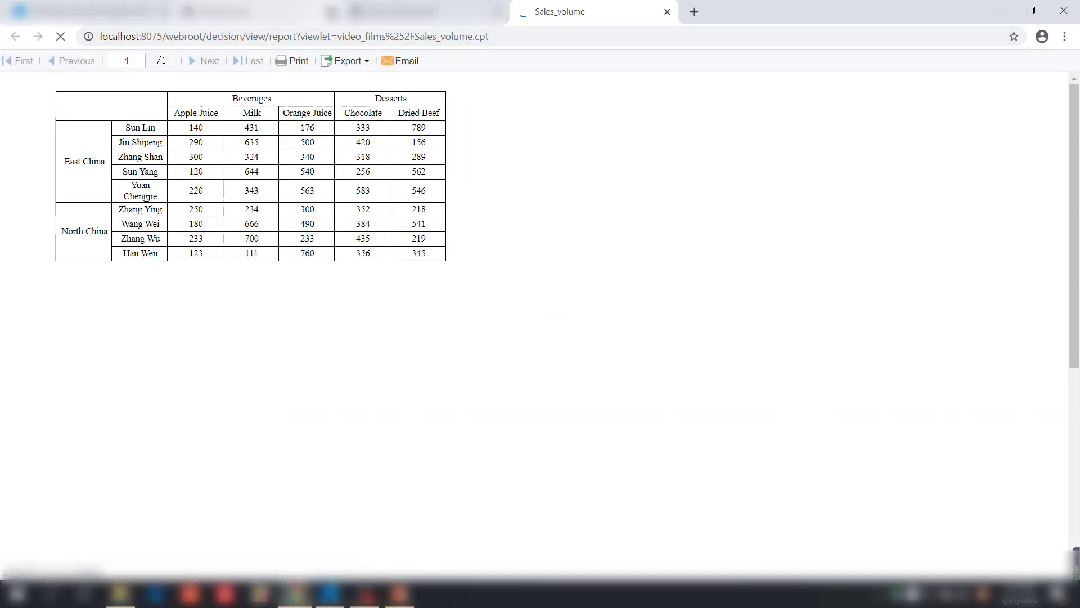
pyautogui.click(331, 11)
pyautogui.click(162, 11)
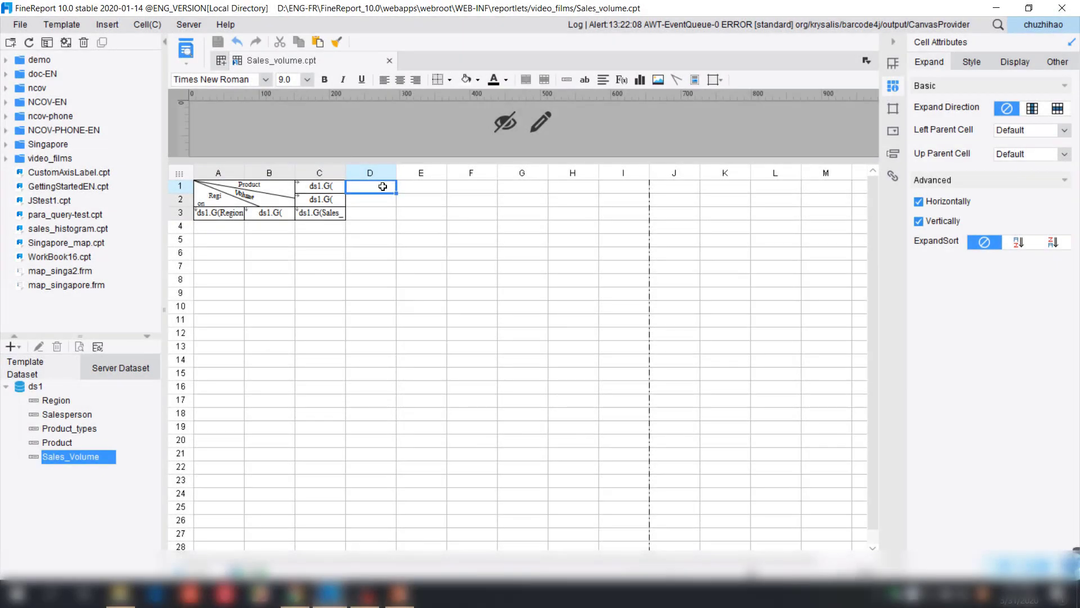
# - Merge D1 with D2 and E1 with E2 as two header cells, and save the template
pyautogui.moveTo(383, 186); pyautogui.dragTo(421, 198)
pyautogui.click(526, 79)
pyautogui.click(526, 79)
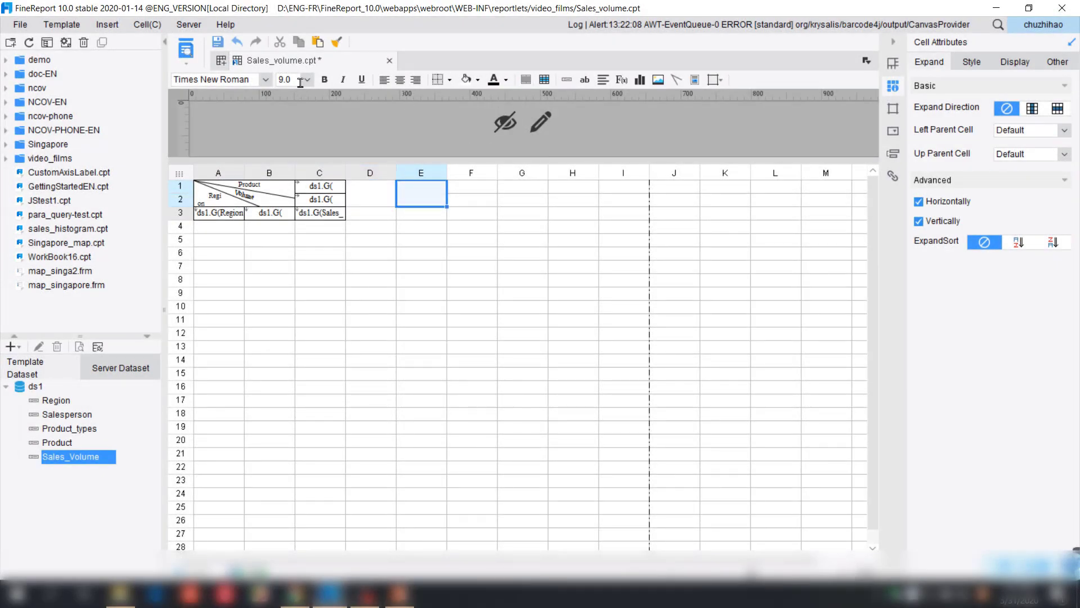
pyautogui.click(217, 41)
# - Enter the headings Subtotal in merged cell D1 and Total in merged cell E1, and save the template
pyautogui.doubleClick(383, 196)
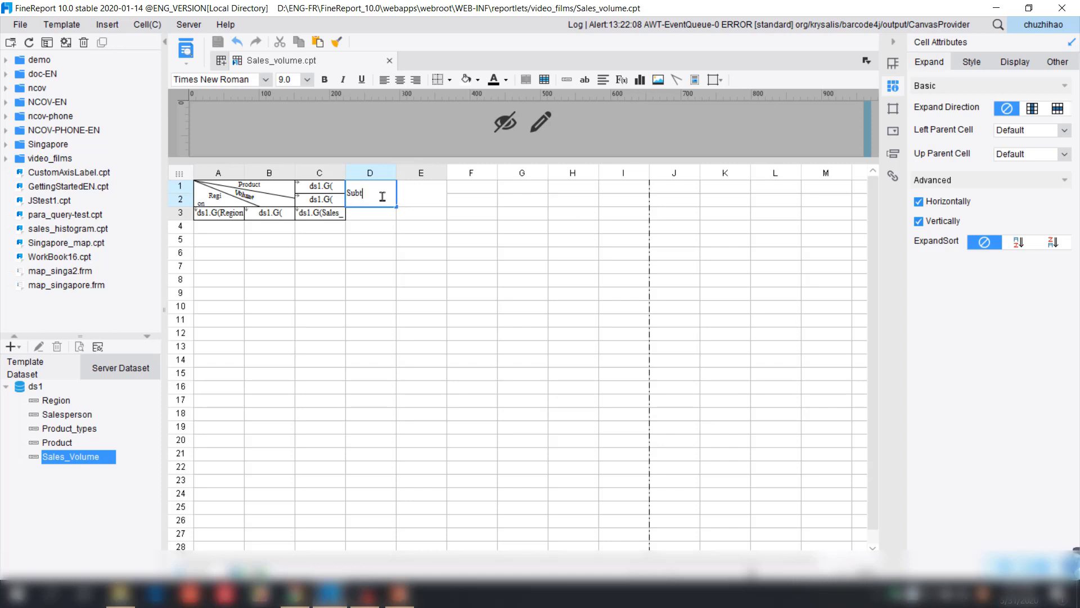
pyautogui.click(423, 197)
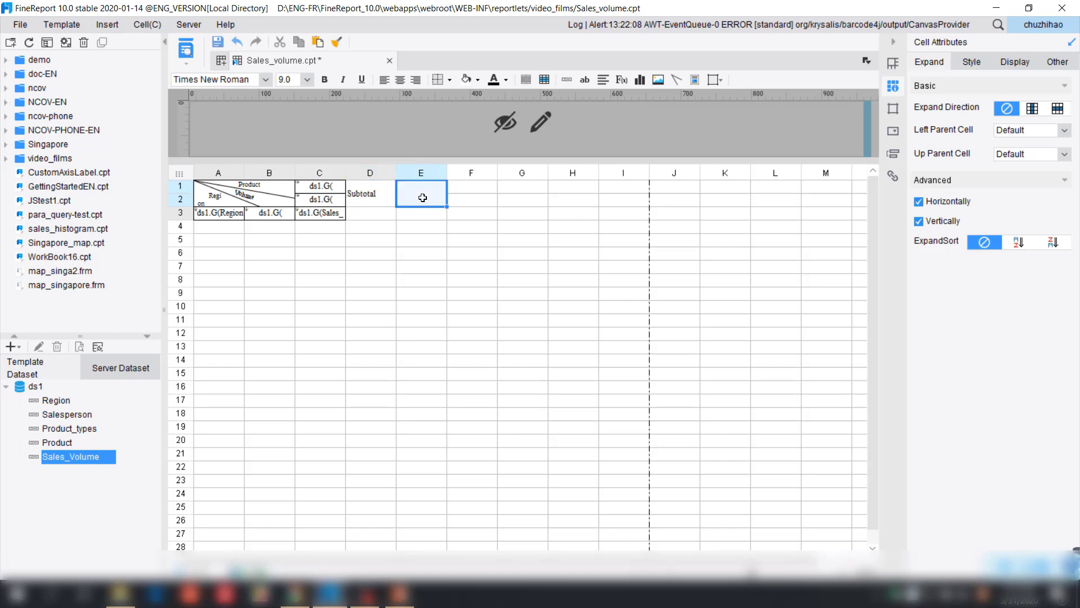
pyautogui.doubleClick(422, 198)
pyautogui.write('Total')
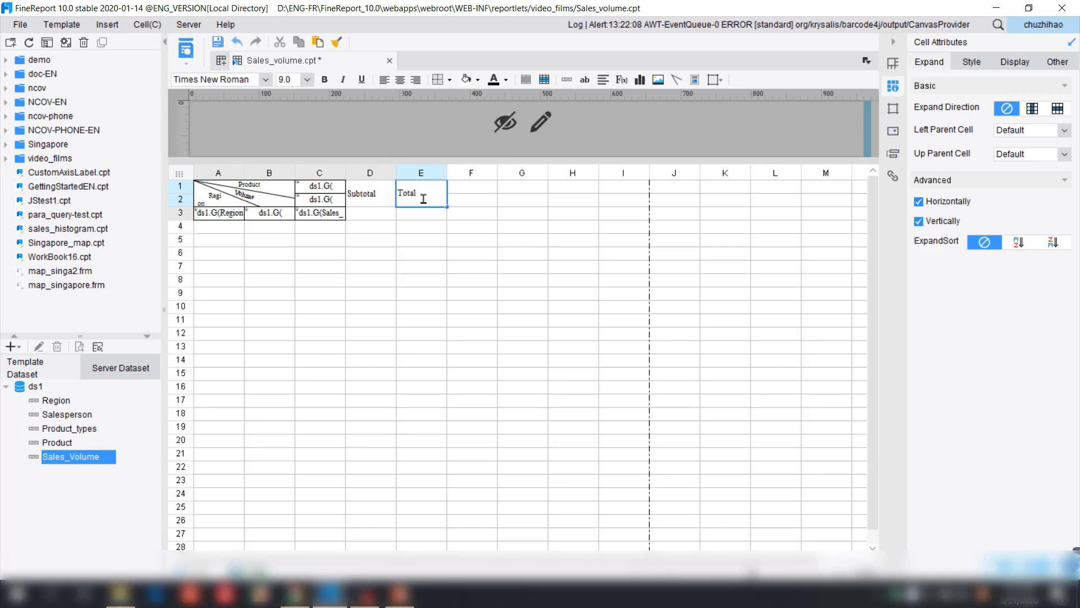
pyautogui.hotkey('ctrl', 's')
# - Enter the formula =sum(C3) in both D3 and E3, and save the template
pyautogui.click(386, 215)
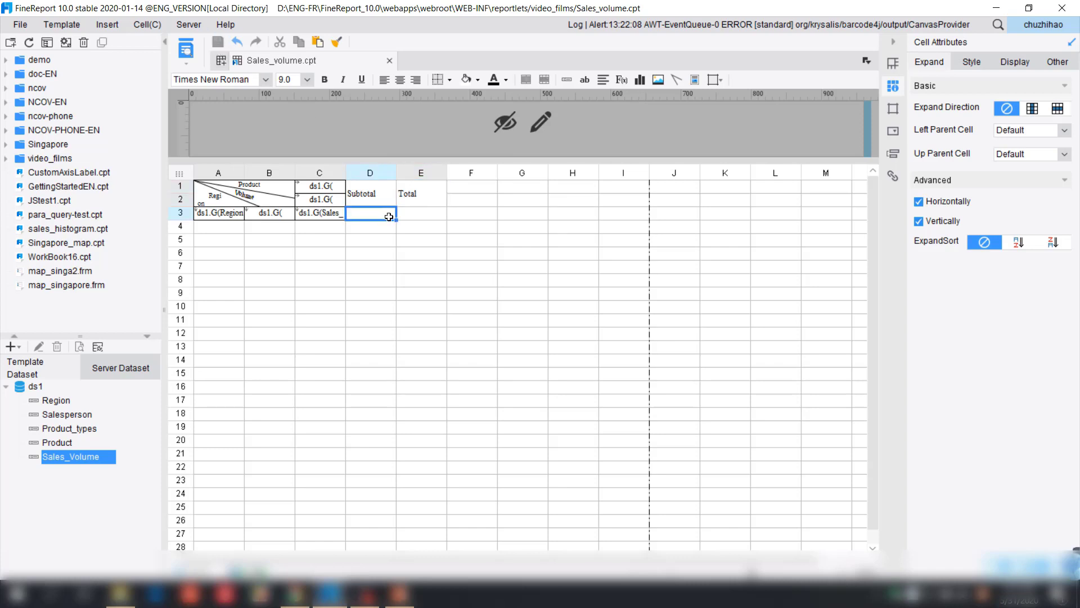
pyautogui.write('=sum(C3')
pyautogui.click(426, 216)
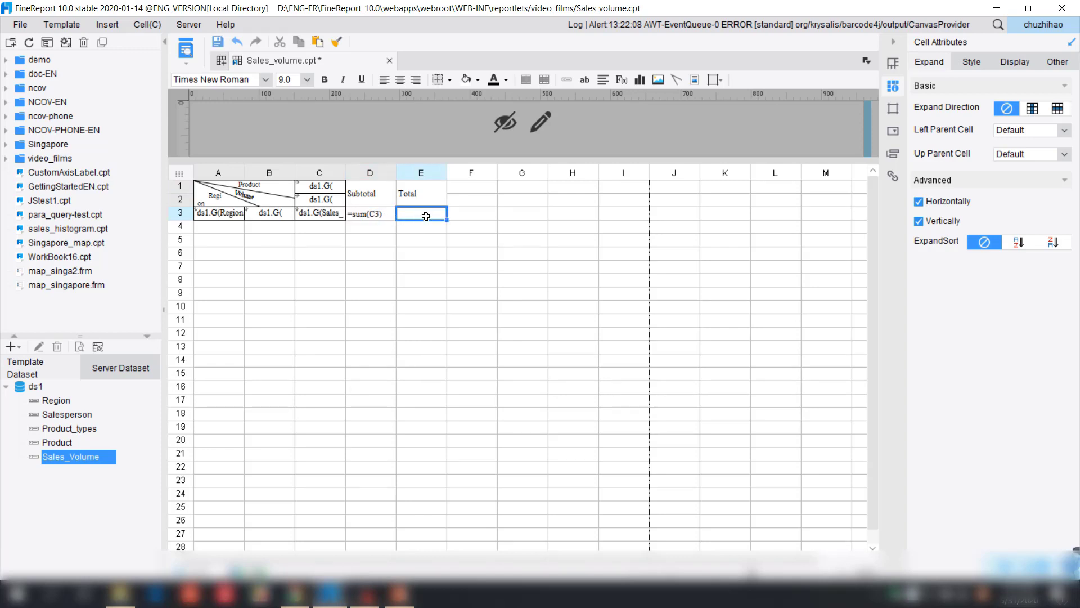
pyautogui.write('=sum(C)')
pyautogui.click(460, 213)
pyautogui.hotkey('ctrl', 's')
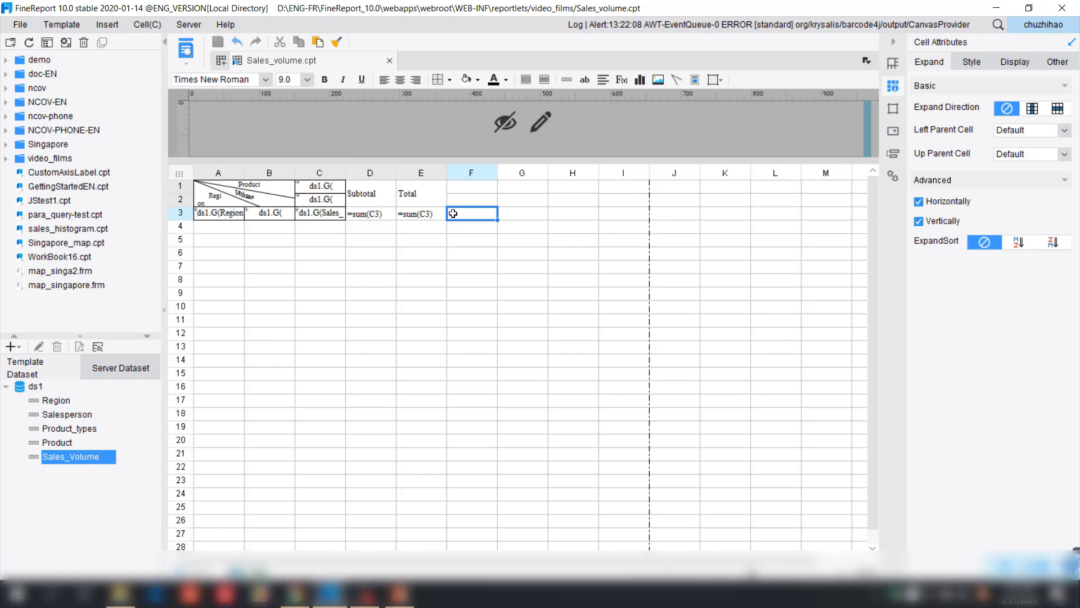
# - Set the left parent cell of the subtotal formula in D3 to Custom, cell B3
pyautogui.click(379, 214)
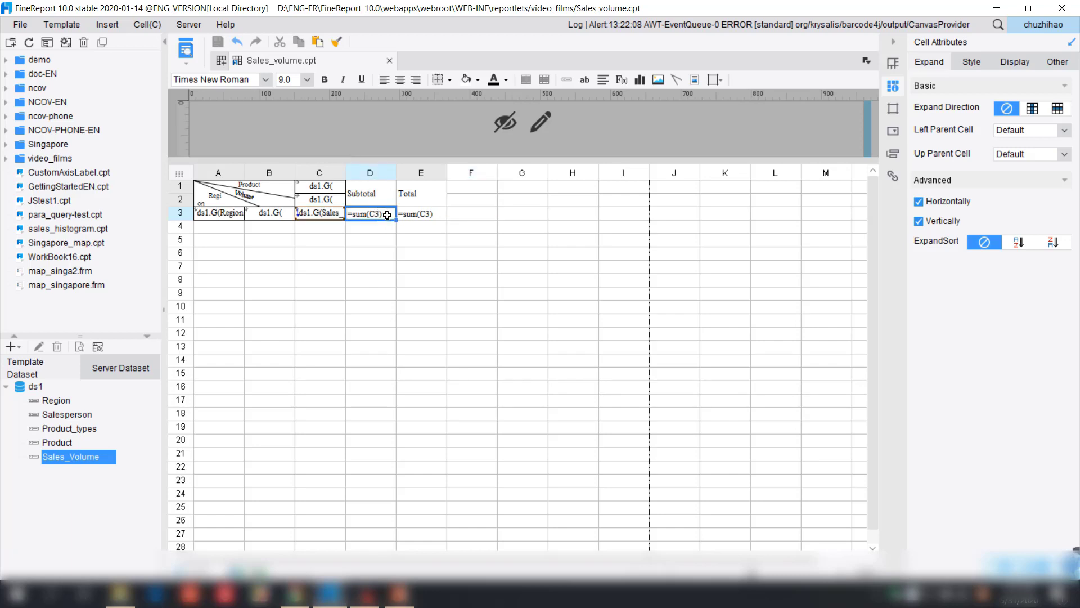
pyautogui.click(276, 213)
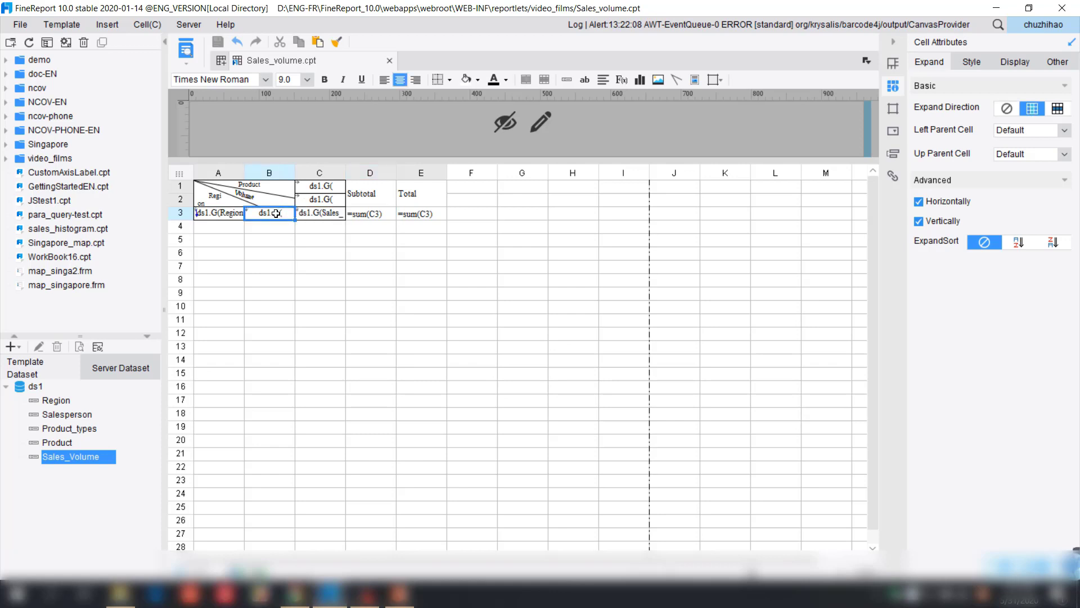
pyautogui.click(382, 213)
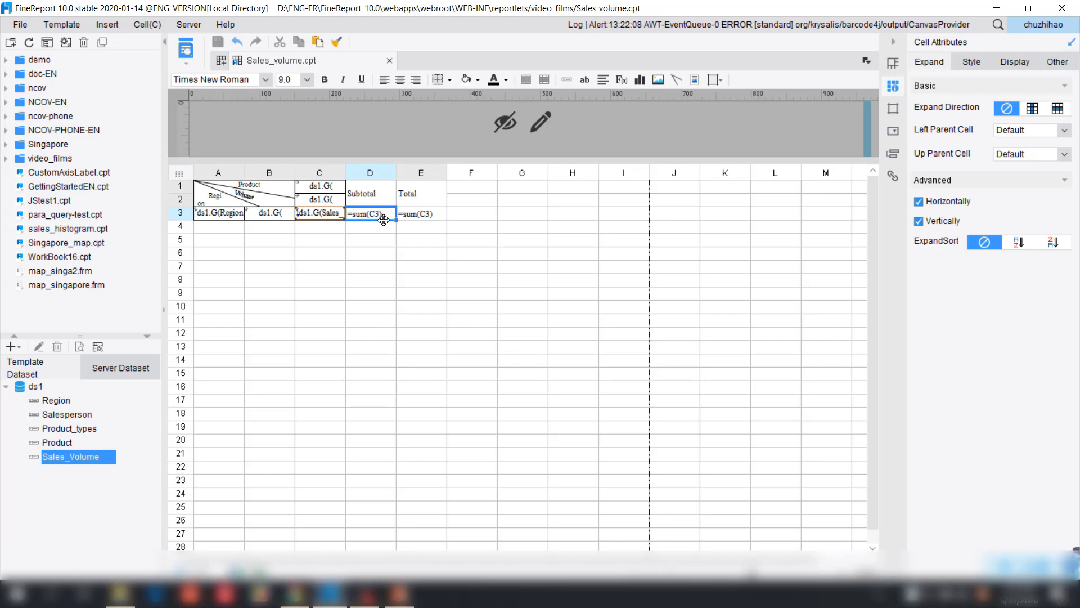
pyautogui.click(281, 216)
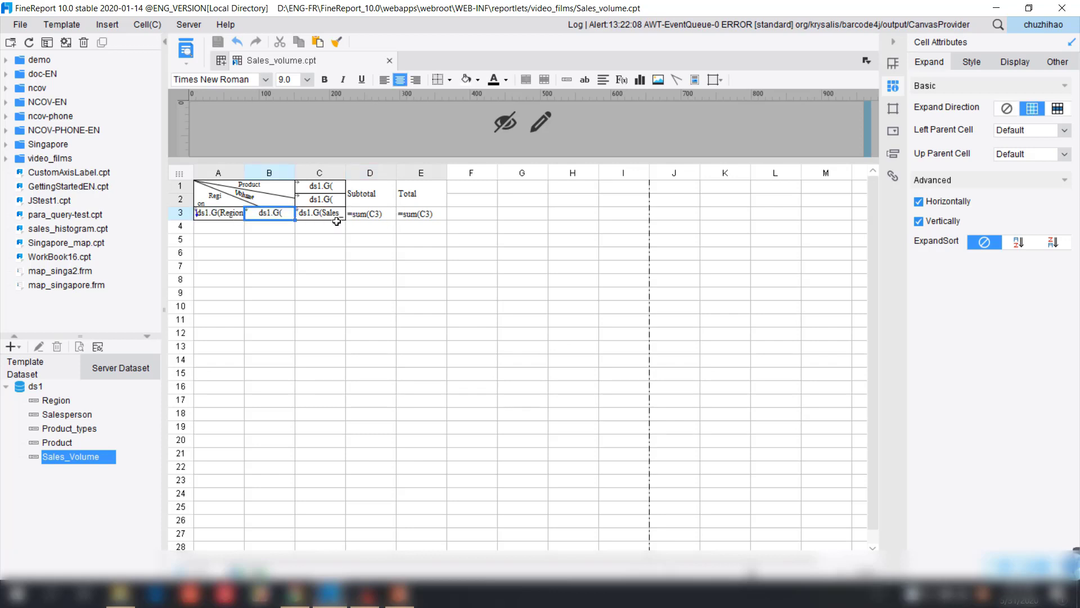
pyautogui.click(384, 215)
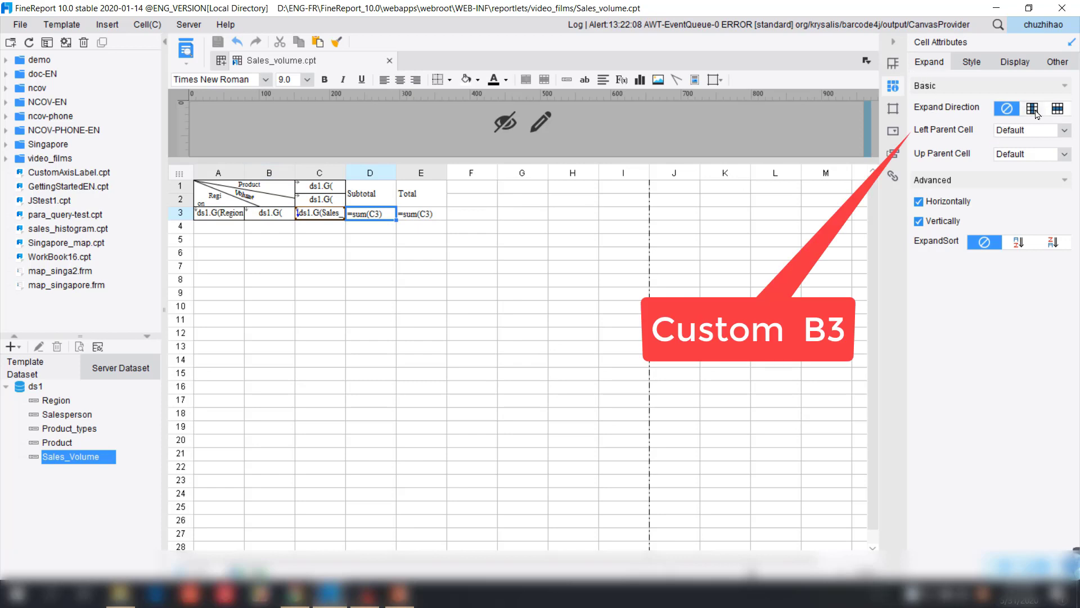
pyautogui.click(1046, 135)
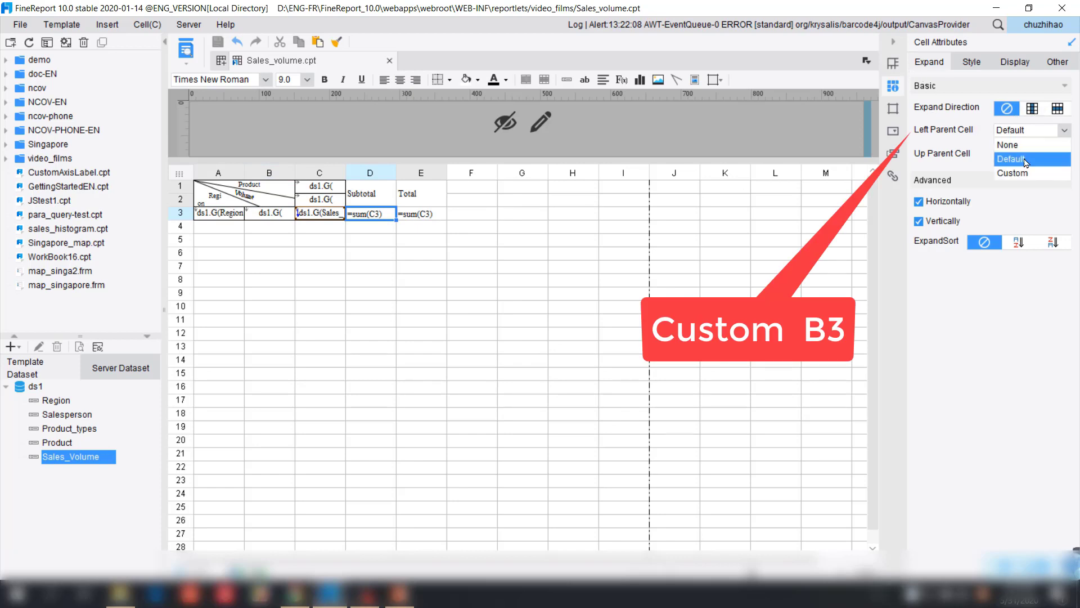
pyautogui.click(1013, 170)
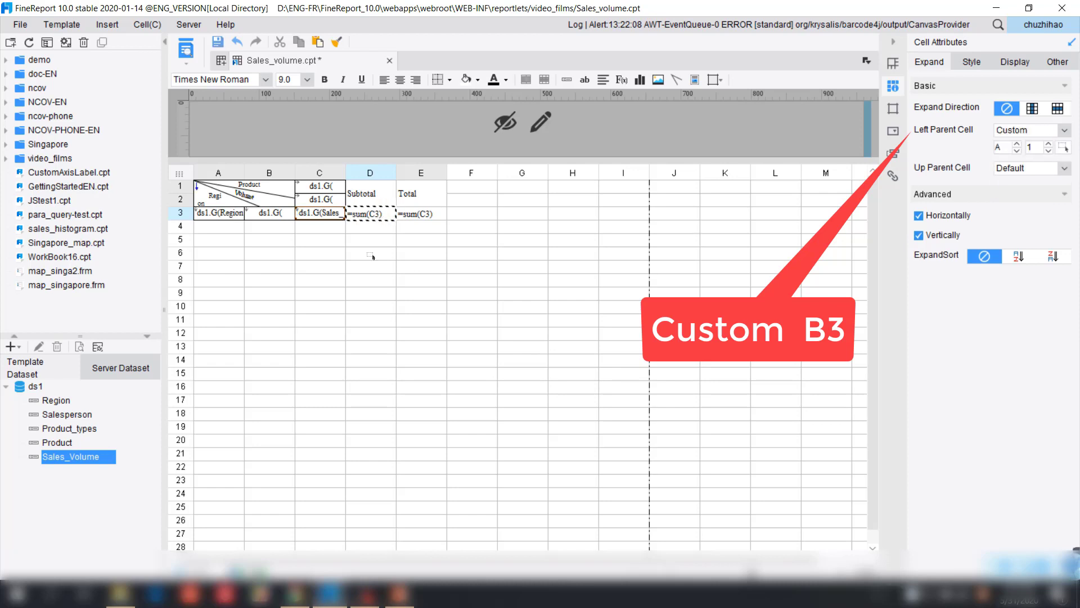
pyautogui.click(266, 207)
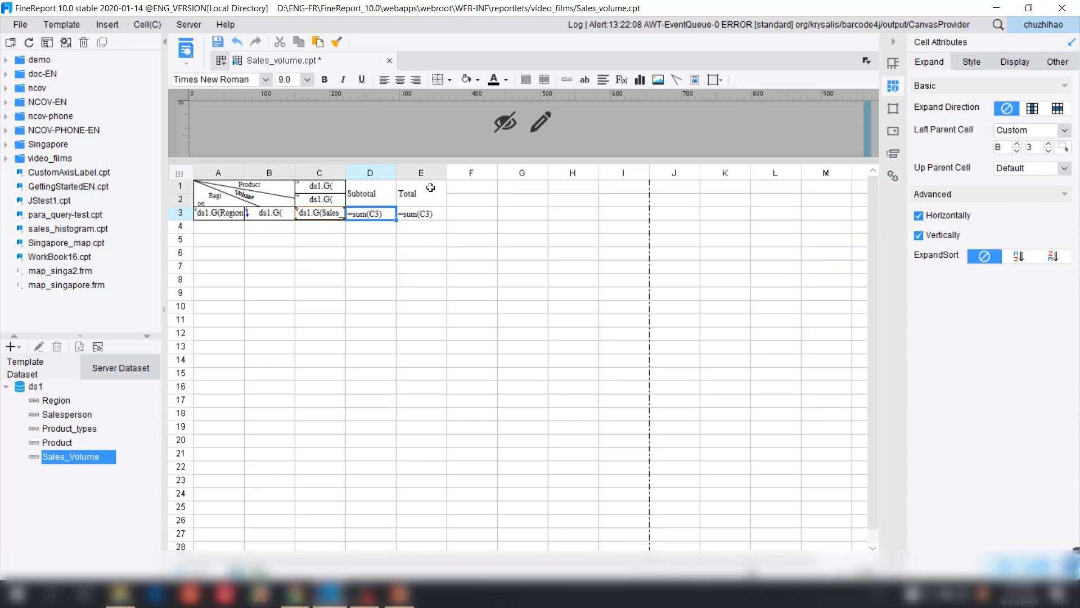
# - Set the left parent cell of the total formula in E3 to Custom, cell A3
pyautogui.click(430, 212)
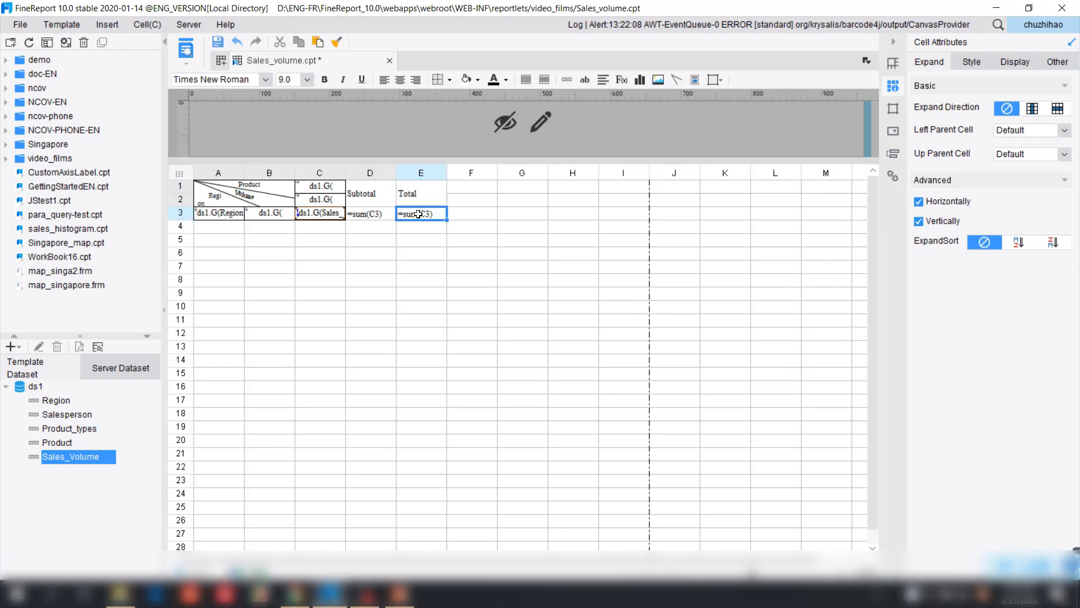
pyautogui.click(1023, 134)
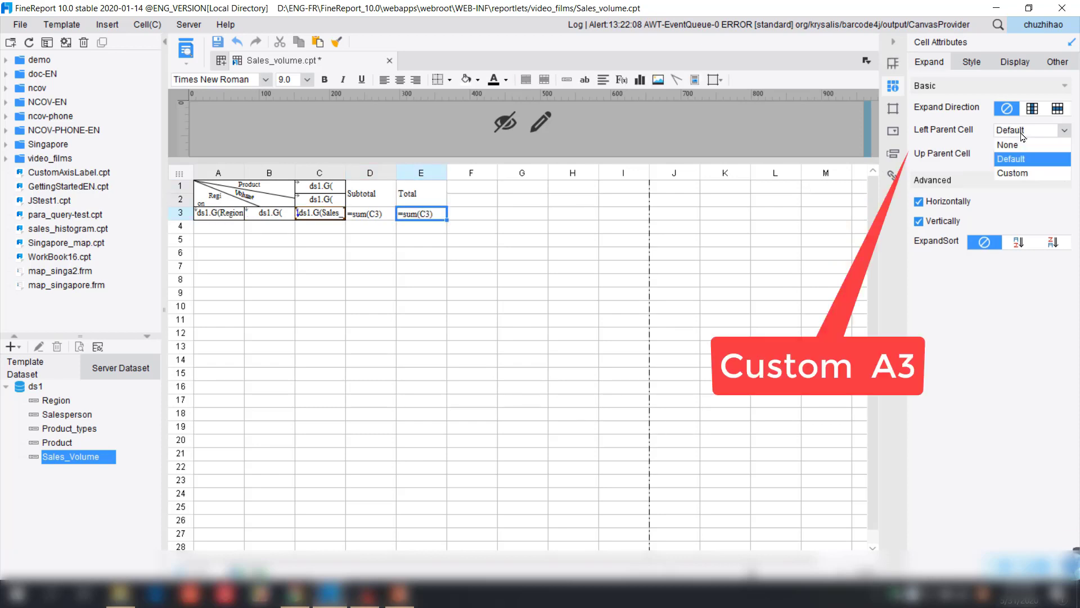
pyautogui.click(1016, 173)
pyautogui.click(221, 213)
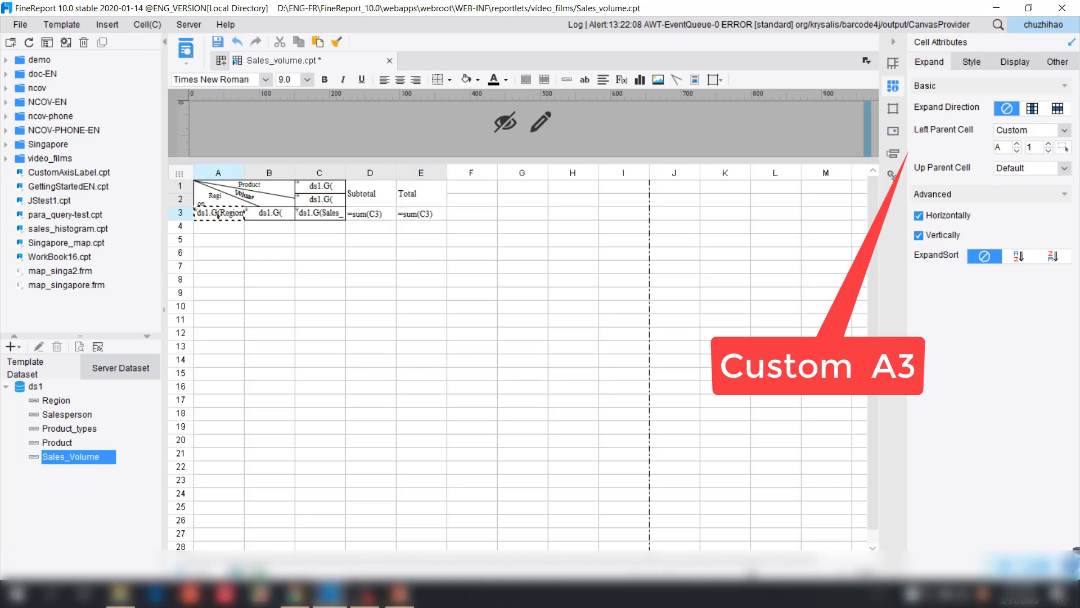
# - Center the contents of D1:E3, apply inner and outer borders to the range, and save the template
pyautogui.moveTo(371, 184); pyautogui.dragTo(422, 215)
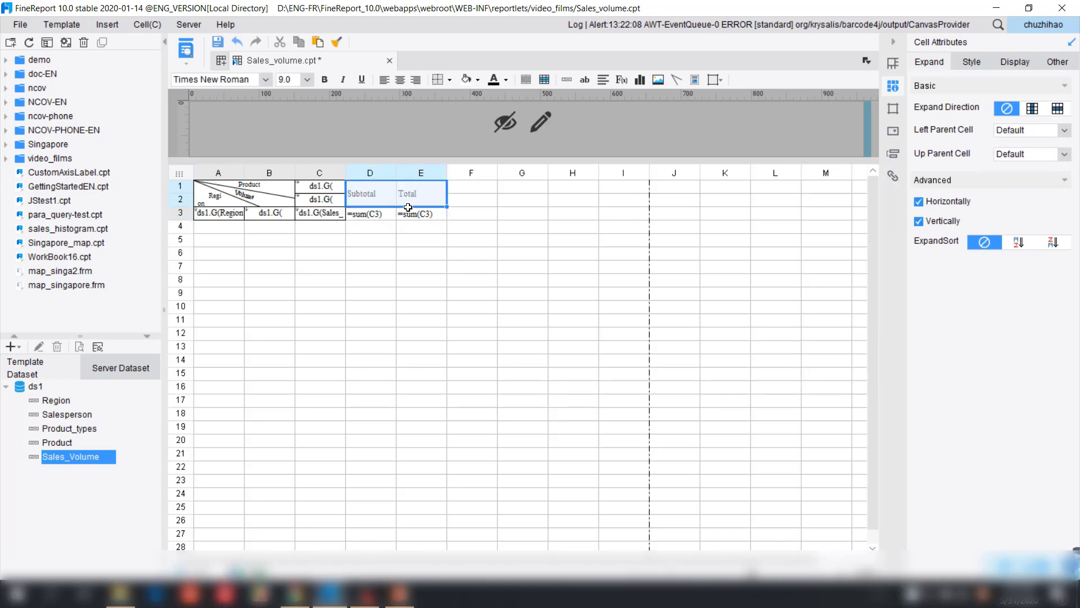
pyautogui.click(400, 79)
pyautogui.click(449, 81)
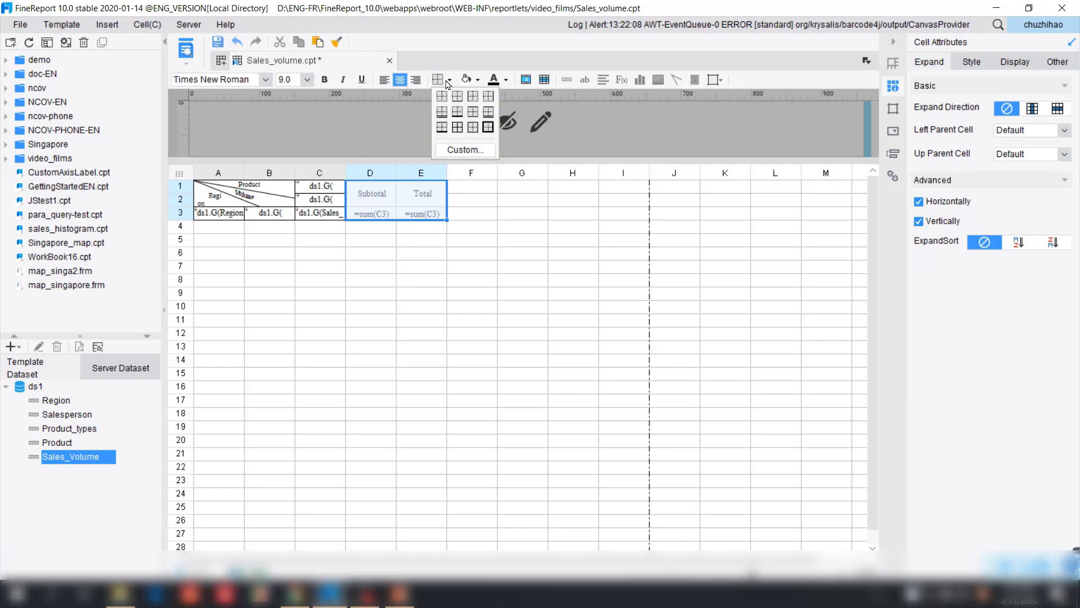
pyautogui.click(456, 128)
pyautogui.hotkey('ctrl', 's')
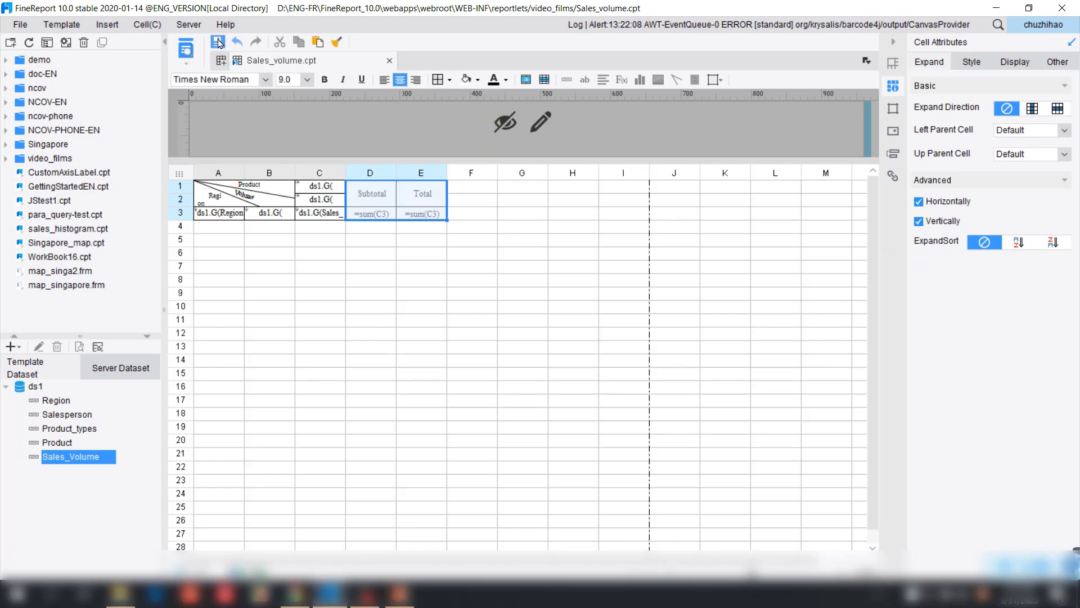
# - Preview the report in the browser and examine the Subtotal value per salesperson and the Total value per region
pyautogui.click(186, 49)
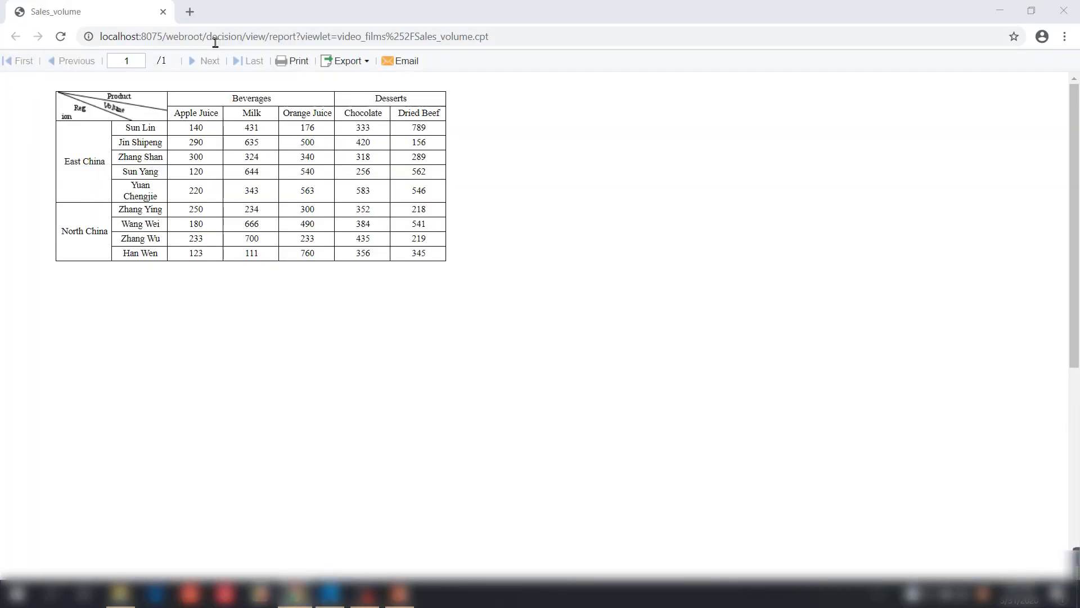
pyautogui.click(164, 12)
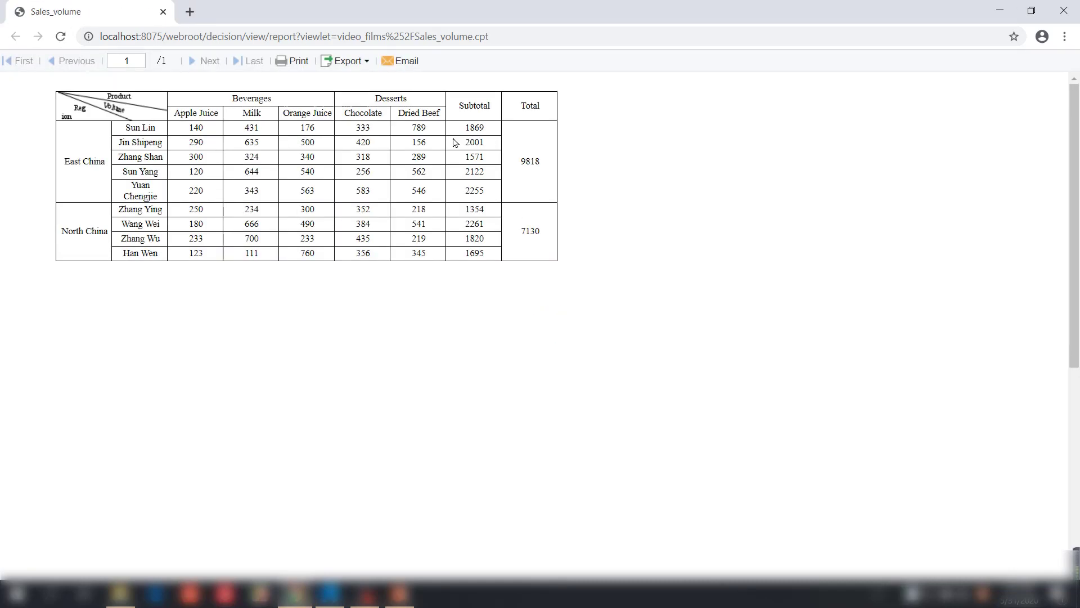
pyautogui.doubleClick(487, 129)
pyautogui.click(487, 147)
pyautogui.moveTo(162, 127); pyautogui.dragTo(487, 131)
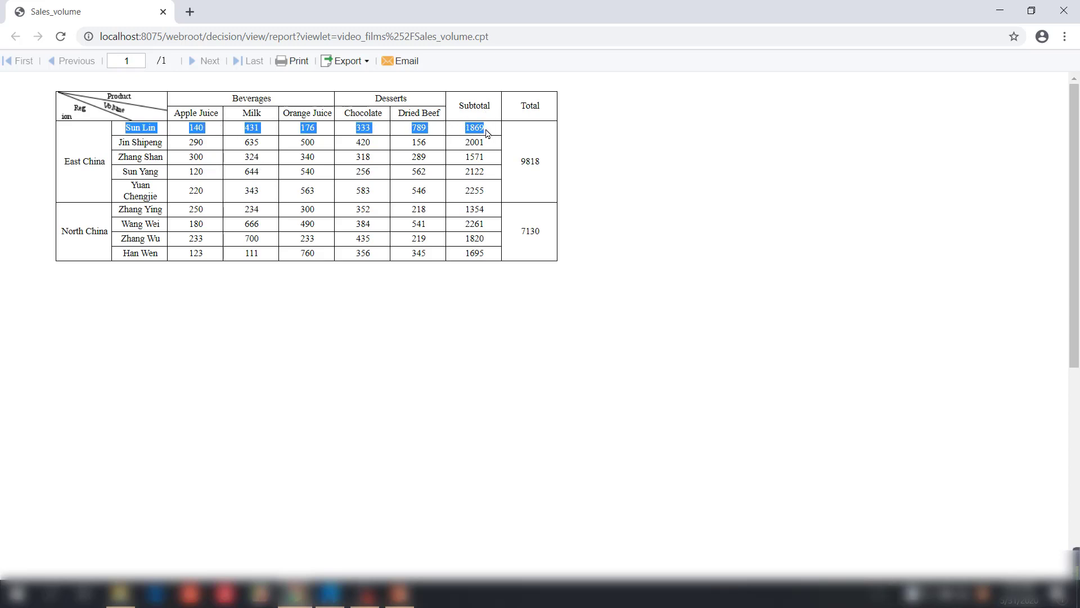
pyautogui.click(148, 144)
pyautogui.moveTo(119, 142); pyautogui.dragTo(535, 181)
pyautogui.click(501, 149)
pyautogui.doubleClick(521, 110)
pyautogui.click(79, 160)
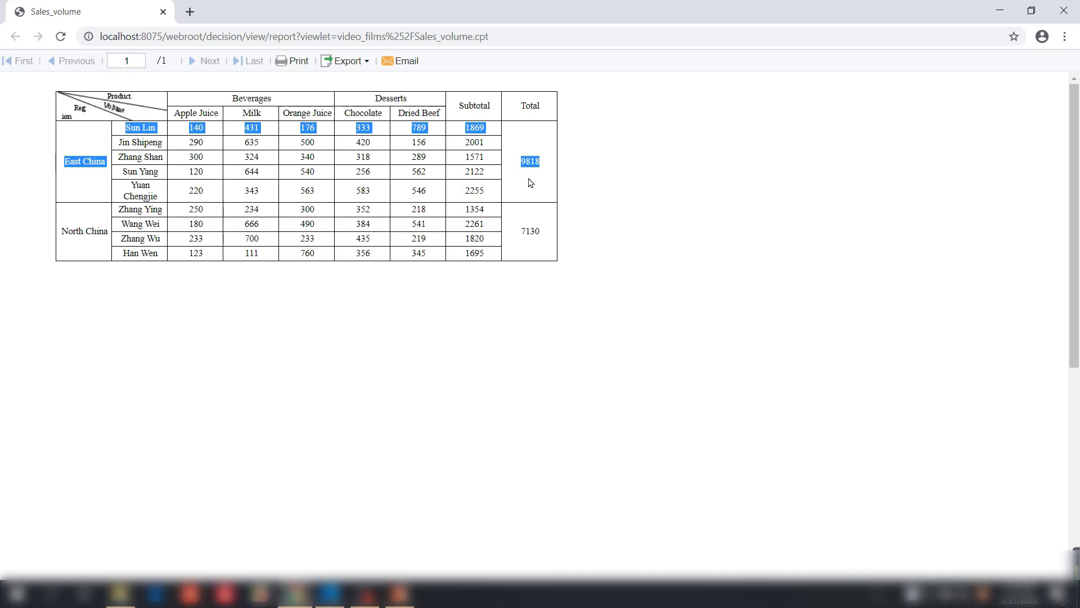
pyautogui.click(545, 182)
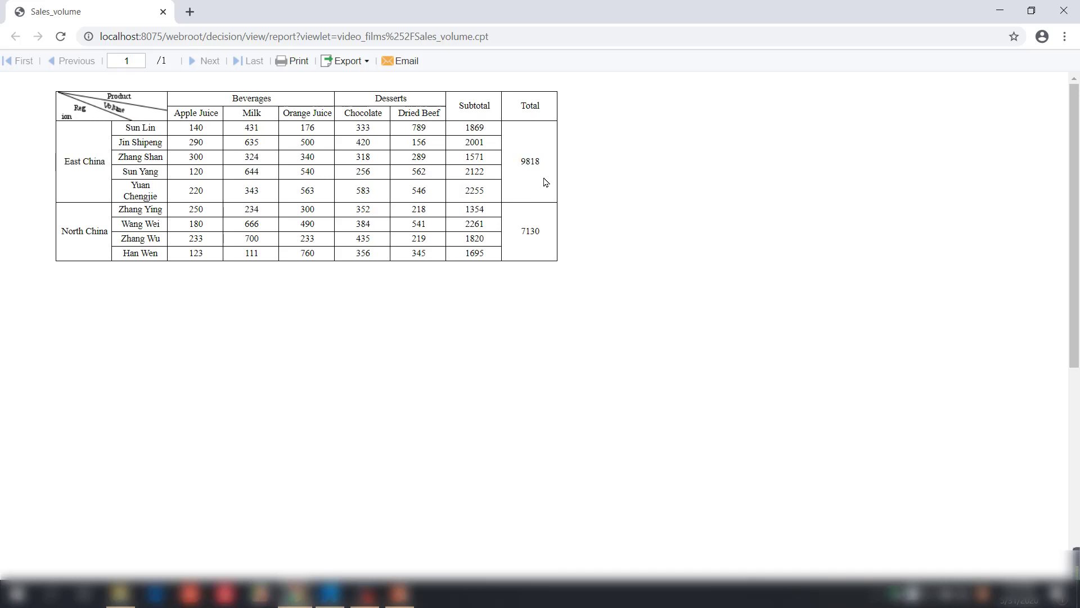
# - Return to the FineReport designer and merge A4 with B4 and A5 with B5
pyautogui.click(336, 604)
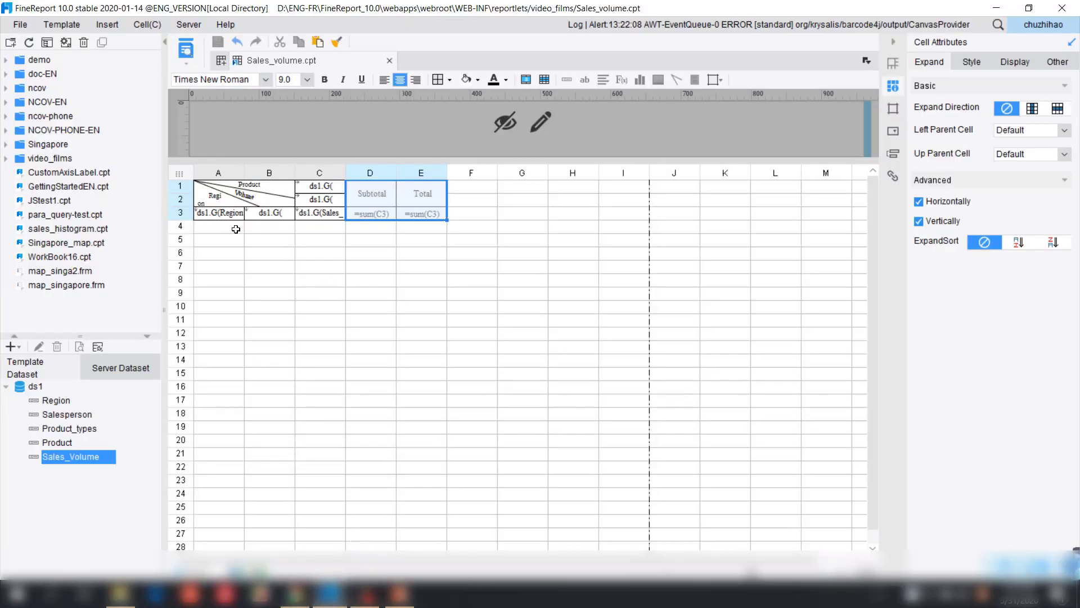
pyautogui.moveTo(227, 228); pyautogui.dragTo(281, 228)
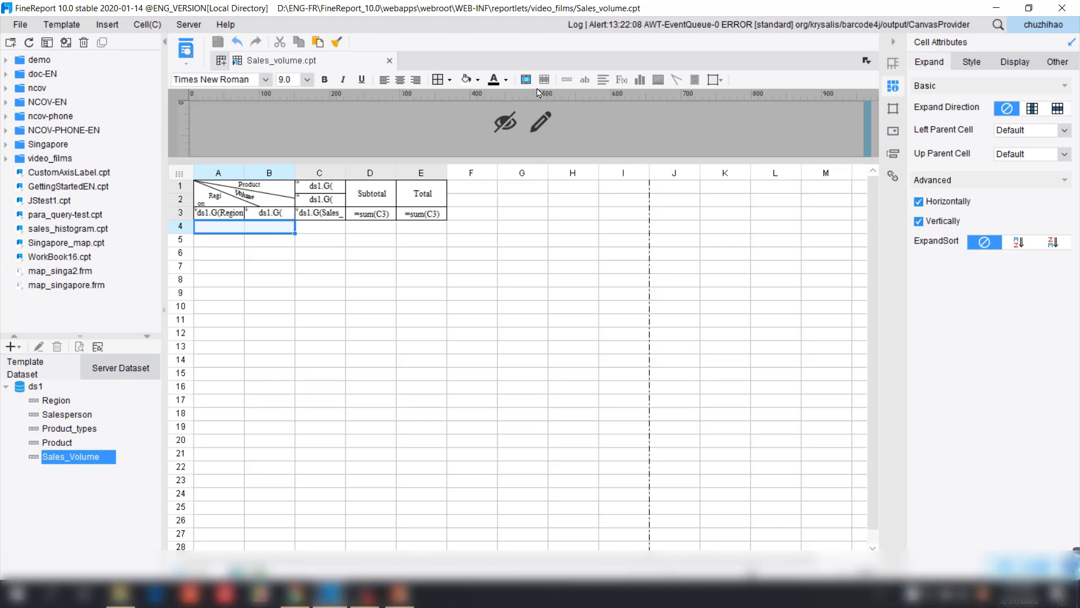
pyautogui.moveTo(229, 241); pyautogui.dragTo(263, 240)
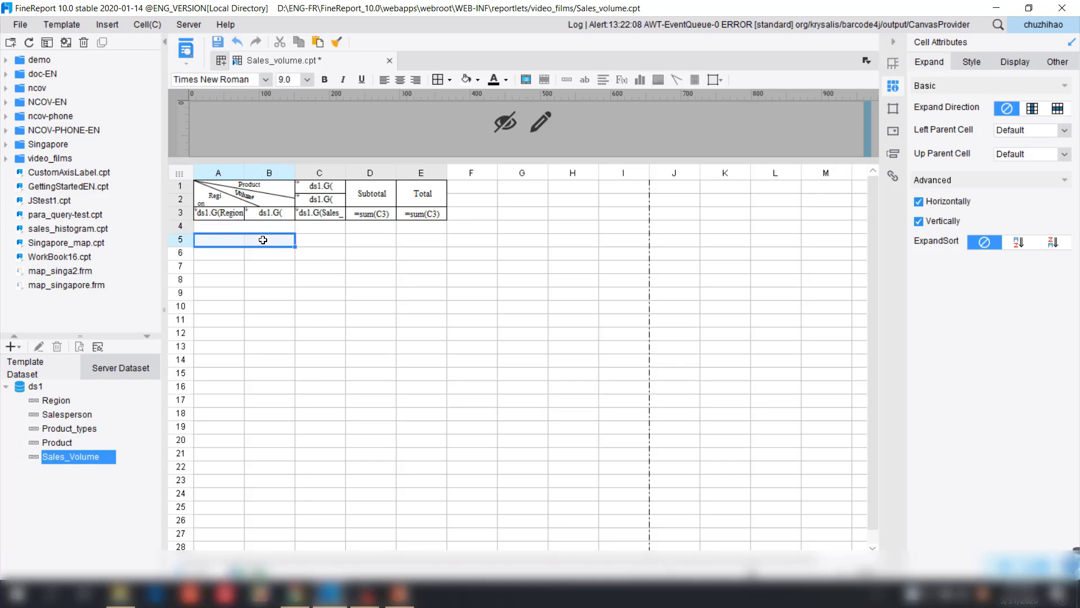
# - Enter the row labels Subtotal in merged cell A4 and Total in merged cell A5
pyautogui.click(269, 228)
pyautogui.write('Subtotal')
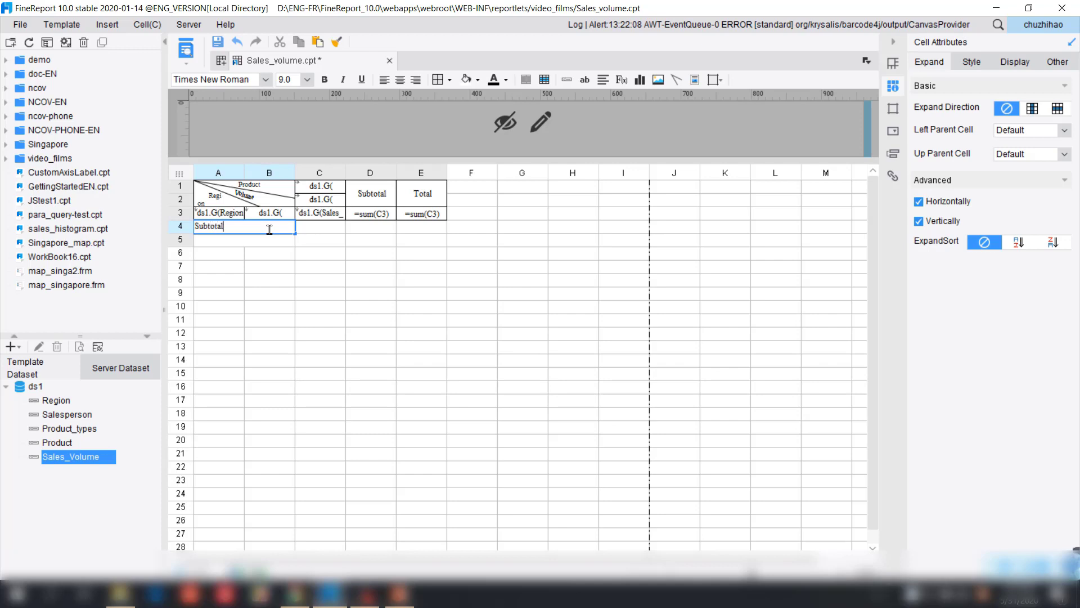
pyautogui.click(262, 244)
pyautogui.write('Sub')
pyautogui.press('BackSpace')
pyautogui.press('BackSpace')
pyautogui.press('BackSpace')
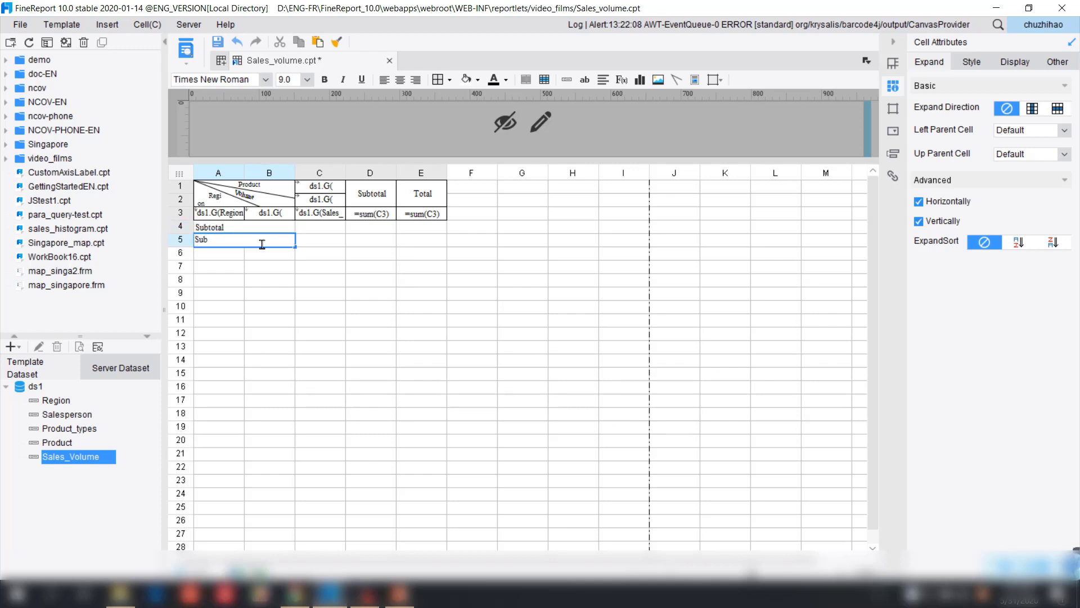
pyautogui.write('Total')
# - Enter the formula =sum(C3) in C4 and =SUM(C3) in C5
pyautogui.click(330, 243)
pyautogui.click(326, 227)
pyautogui.write('=')
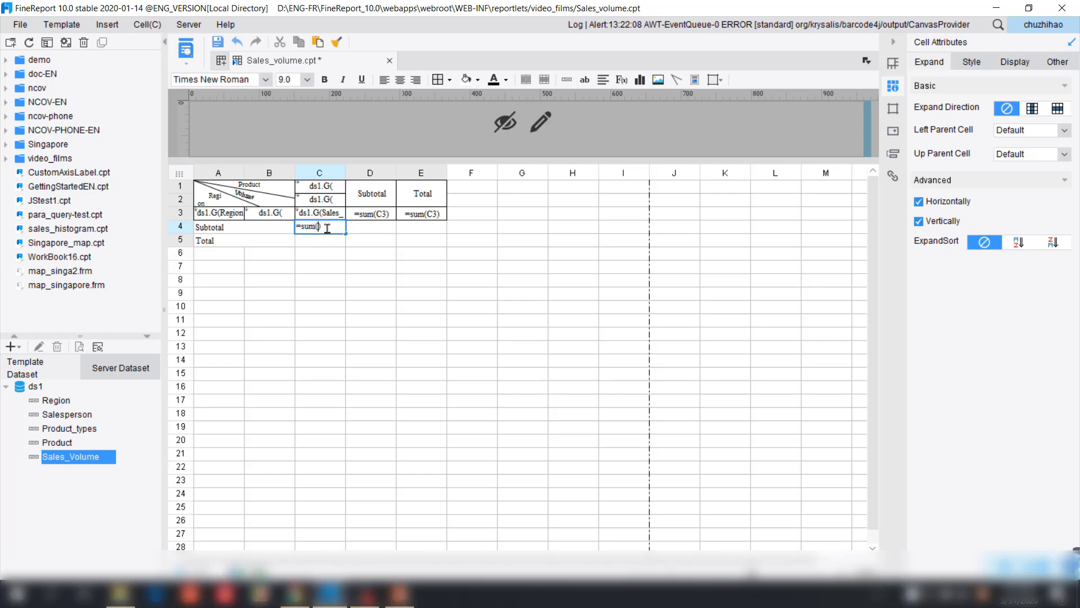
pyautogui.write('sum(C3')
pyautogui.click(325, 237)
pyautogui.write('=')
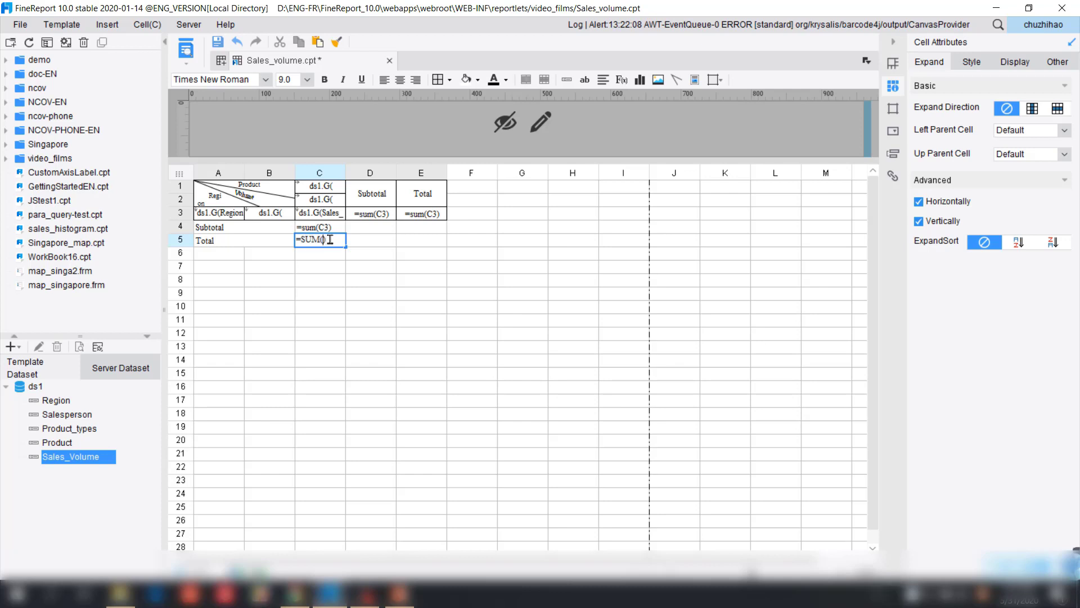
pyautogui.write('SUM(C3)')
pyautogui.press('Return')
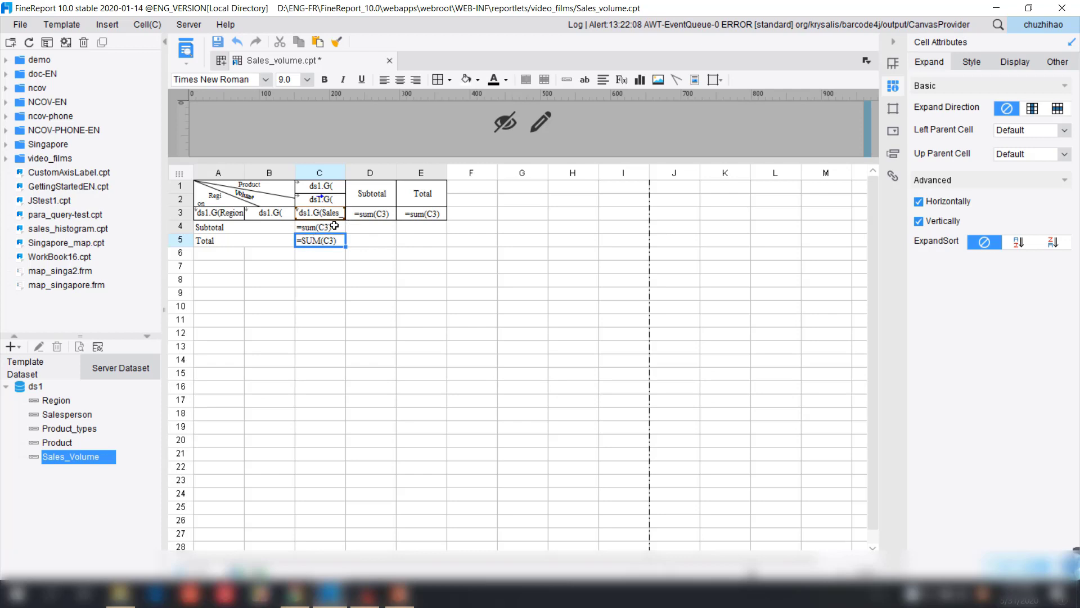
# - Set the up parent cell of the total formula in C5 to Custom, cell C1
pyautogui.click(313, 226)
pyautogui.click(332, 241)
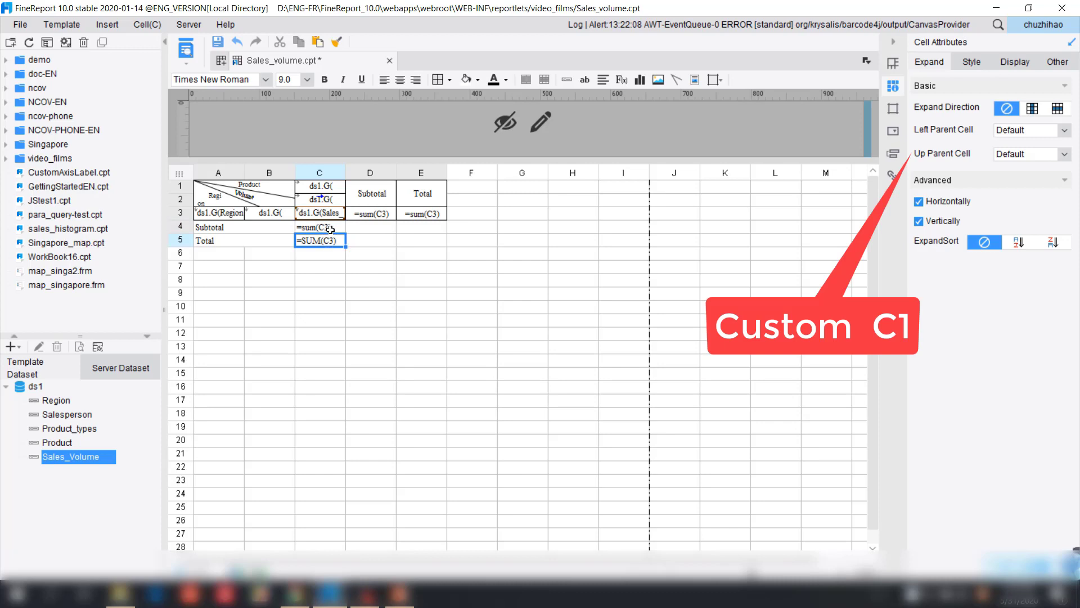
pyautogui.click(1064, 154)
pyautogui.click(1011, 197)
pyautogui.click(1062, 172)
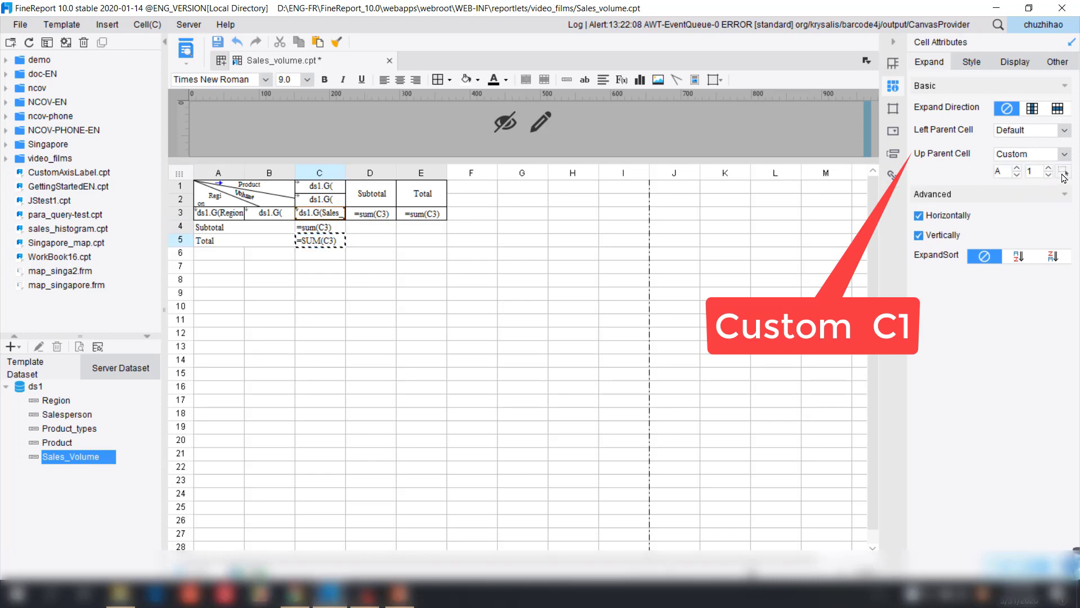
pyautogui.click(339, 181)
# - Center the contents of A4:C5, apply inner and outer borders to the range, and save the template
pyautogui.moveTo(243, 232); pyautogui.dragTo(344, 229)
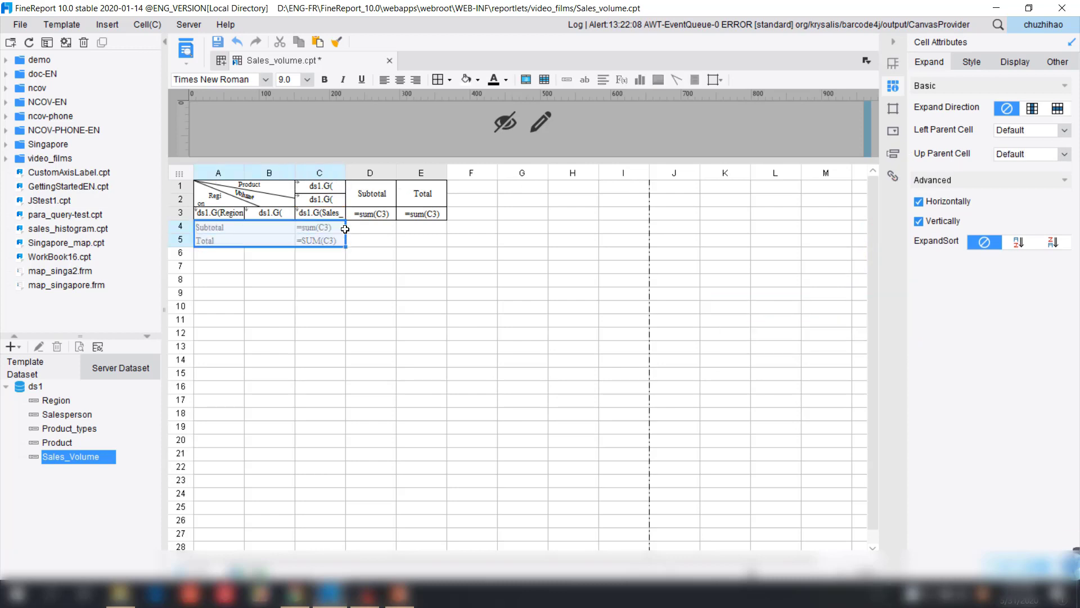
pyautogui.click(400, 80)
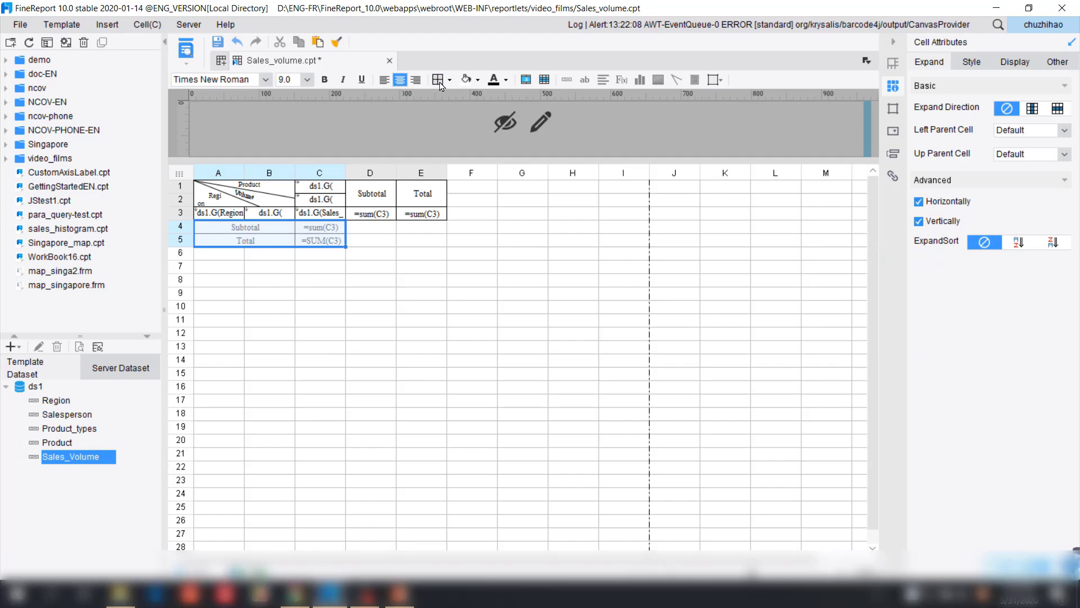
pyautogui.click(218, 43)
# - Preview the report, examine the Subtotal row per product and the Total row per product type, and return to the FineReport designer
pyautogui.click(194, 50)
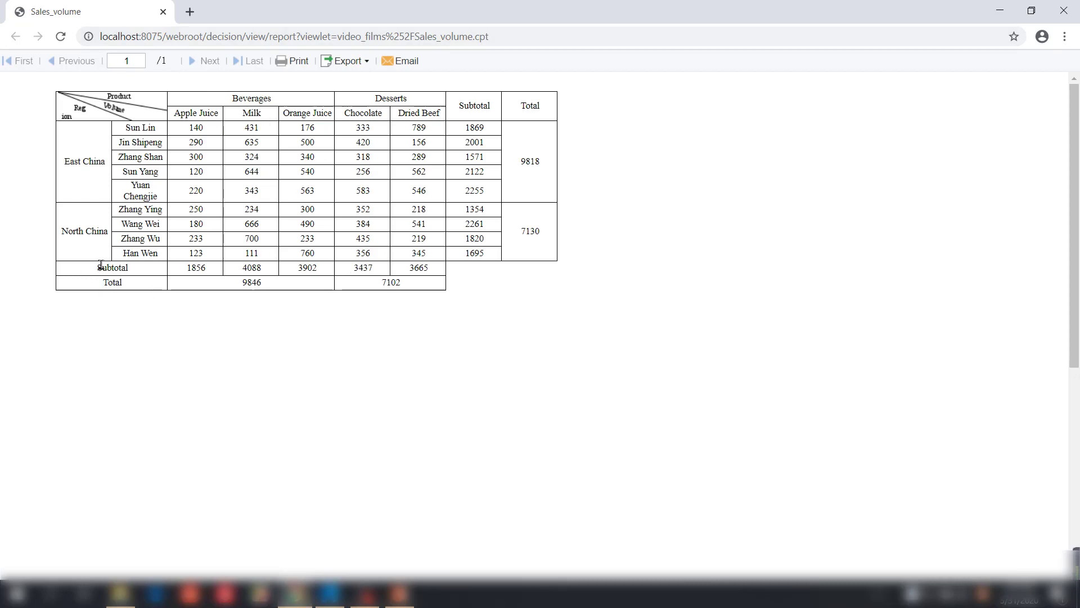
pyautogui.moveTo(83, 272); pyautogui.dragTo(443, 271)
pyautogui.click(207, 274)
pyautogui.moveTo(219, 113); pyautogui.dragTo(172, 118)
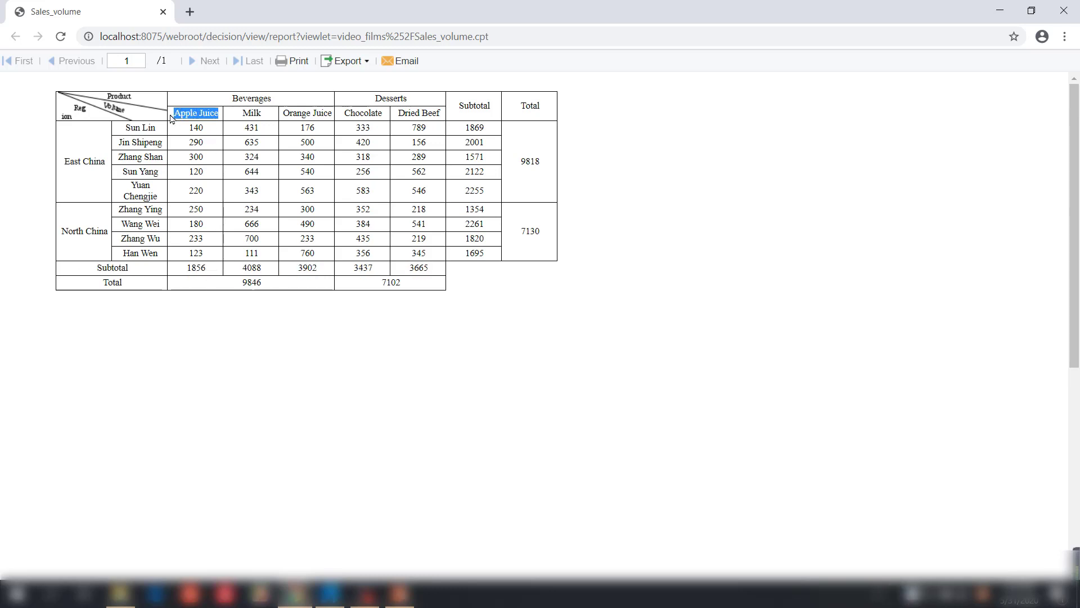
pyautogui.moveTo(194, 271); pyautogui.dragTo(185, 127)
pyautogui.click(279, 260)
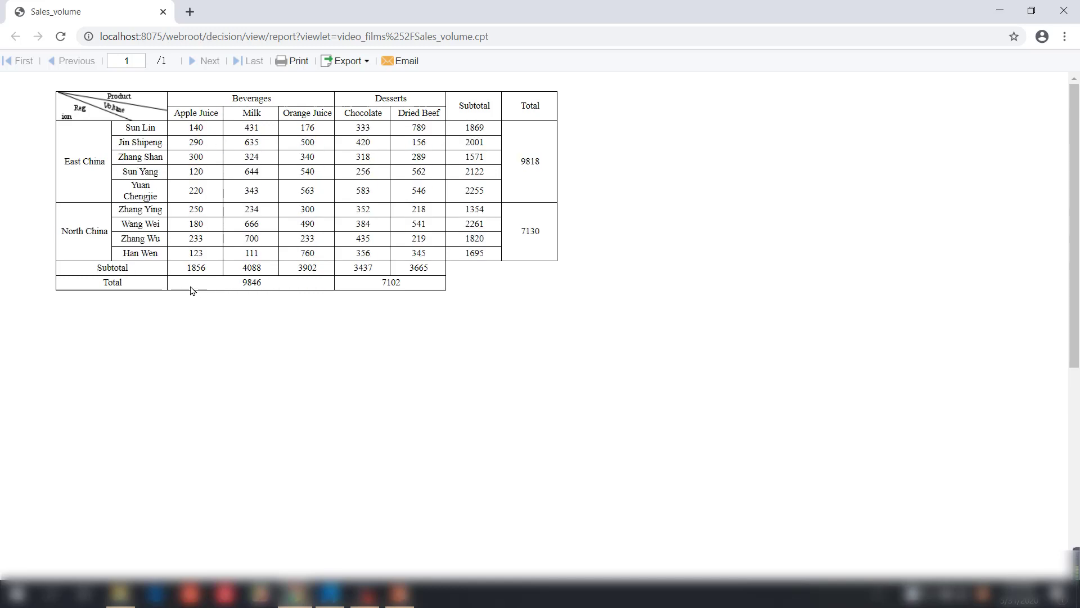
pyautogui.moveTo(214, 287); pyautogui.dragTo(280, 282)
pyautogui.moveTo(272, 287); pyautogui.dragTo(260, 169)
pyautogui.click(230, 107)
pyautogui.click(329, 593)
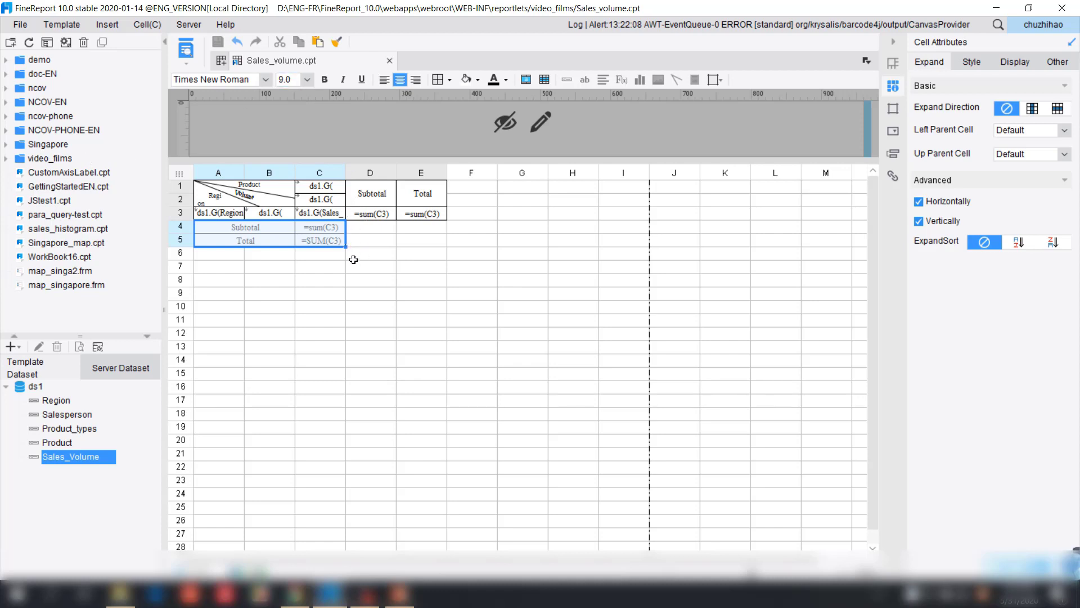
# - Close the Sales_volume template and build database query ds1 on FRDemoEN in the new workbook, selecting everything from the PRODUCER table
pyautogui.click(390, 61)
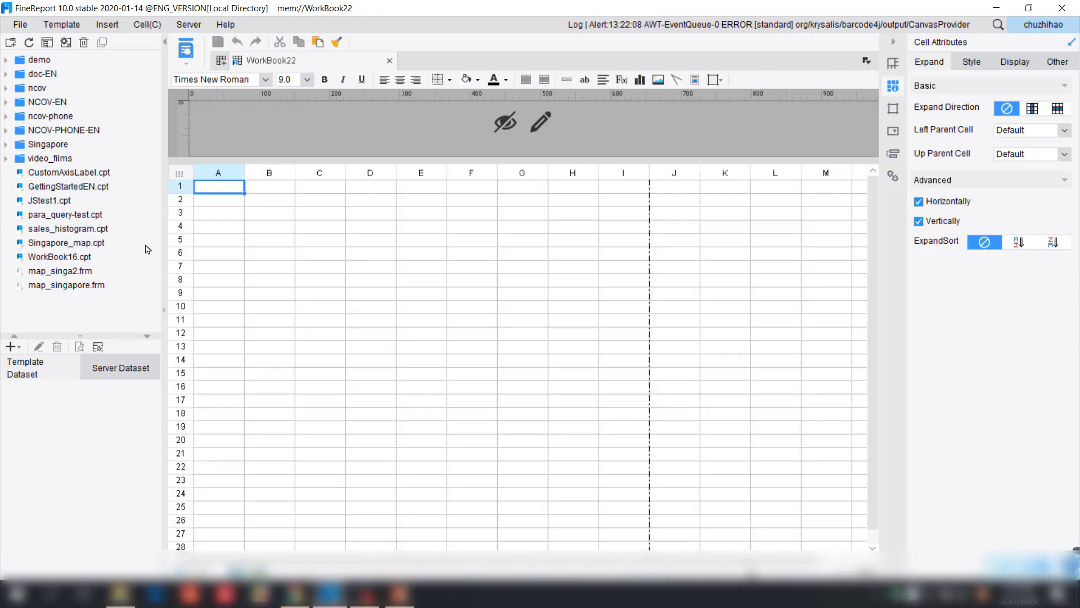
pyautogui.click(11, 346)
pyautogui.click(48, 374)
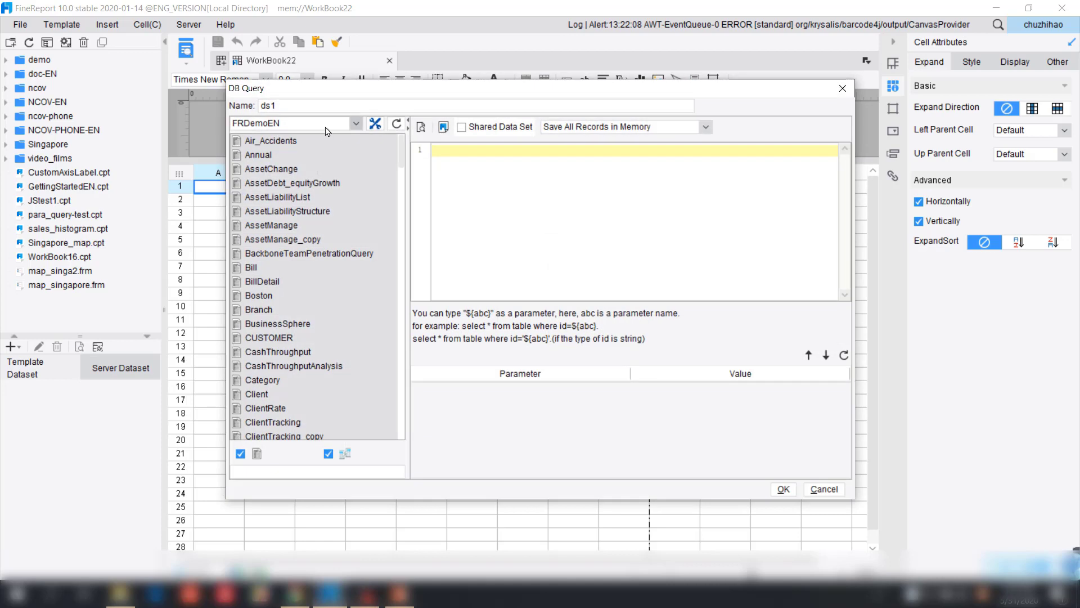
pyautogui.scroll(-3, 326, 315)
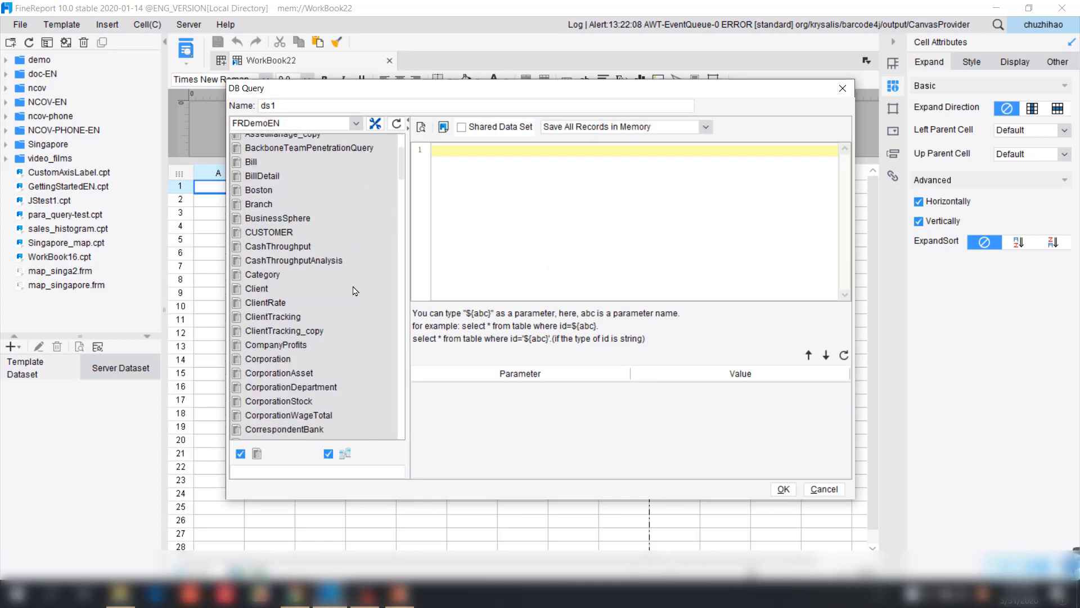
pyautogui.click(300, 473)
pyautogui.write('P')
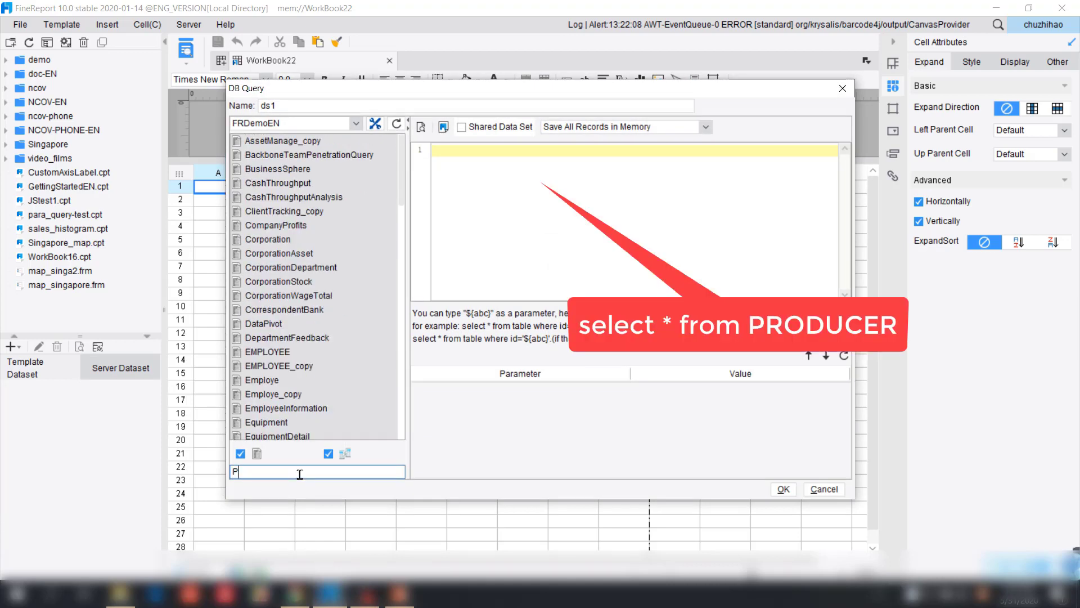
pyautogui.write('RODUCER')
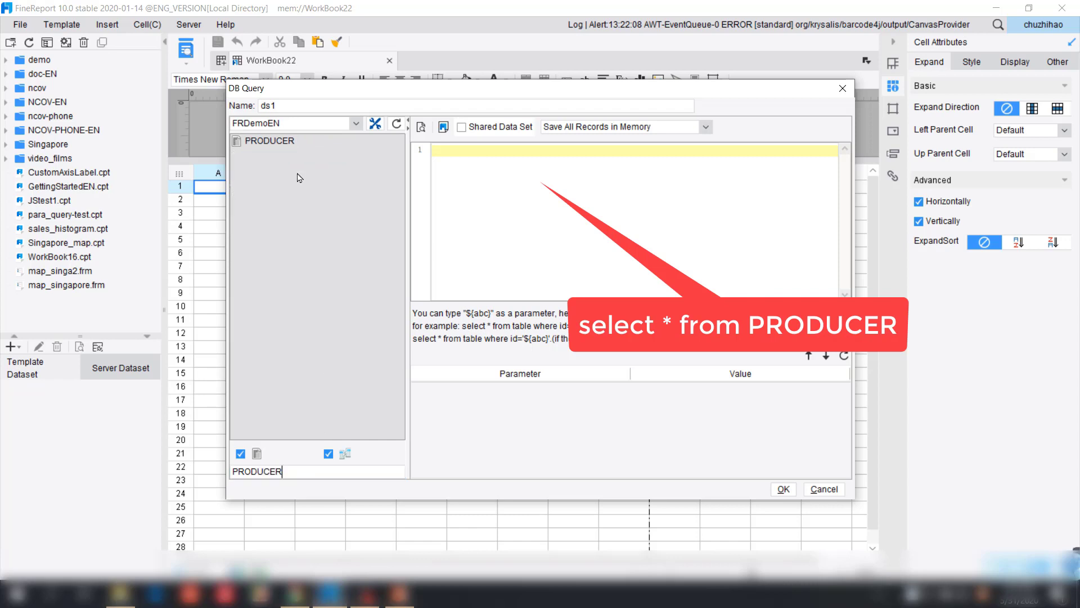
pyautogui.moveTo(278, 141); pyautogui.dragTo(535, 212)
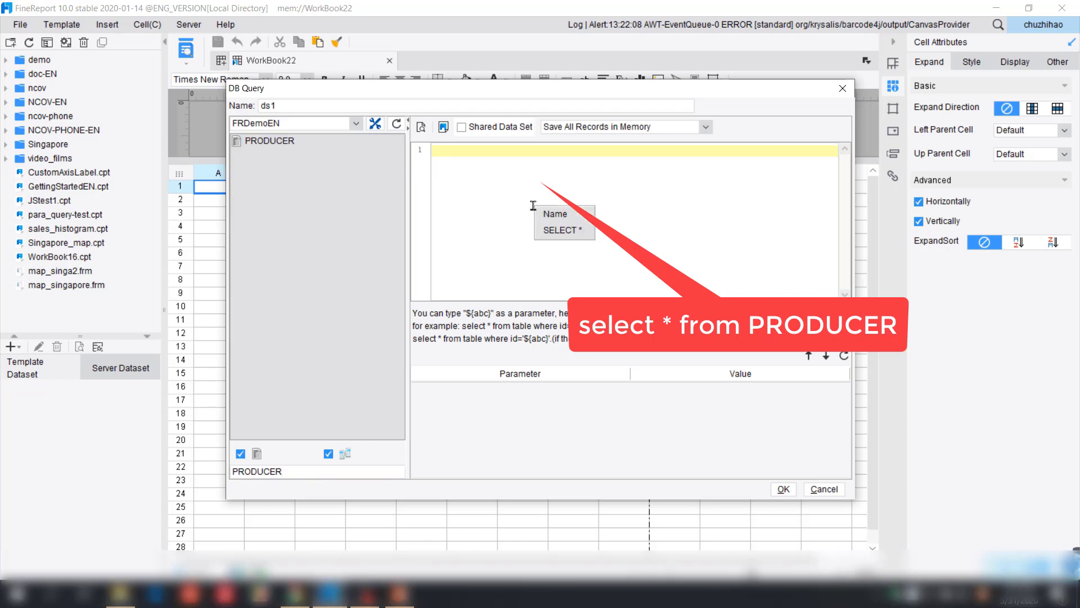
pyautogui.click(560, 234)
# - Preview the PRODUCER query data, widen its PRODUCERID and PRODUCERNAME columns for reading, and confirm dataset ds1
pyautogui.click(421, 127)
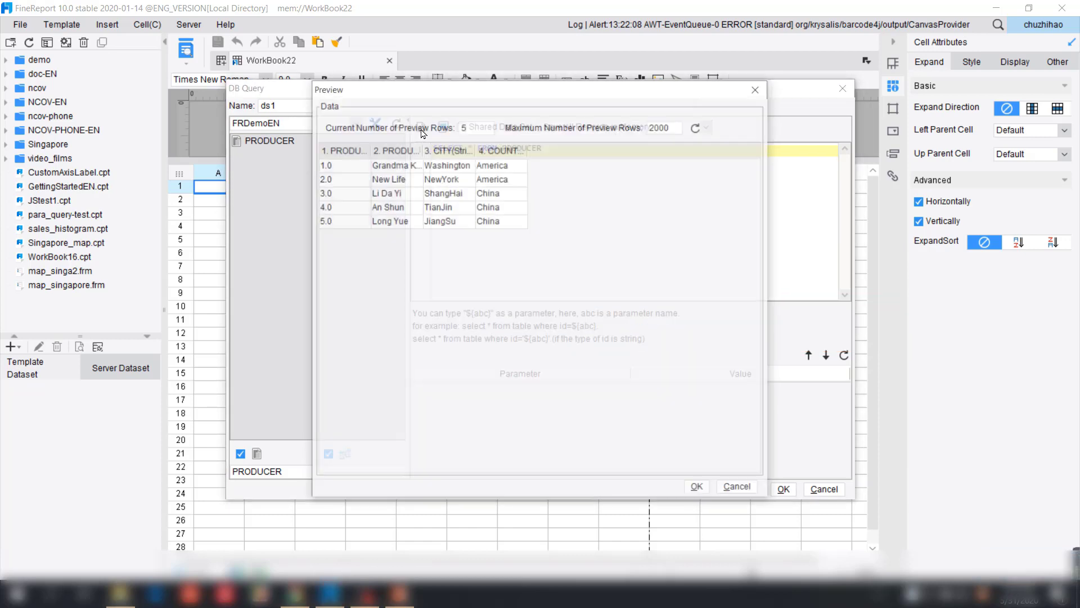
pyautogui.moveTo(422, 150); pyautogui.dragTo(478, 149)
pyautogui.moveTo(370, 149); pyautogui.dragTo(410, 150)
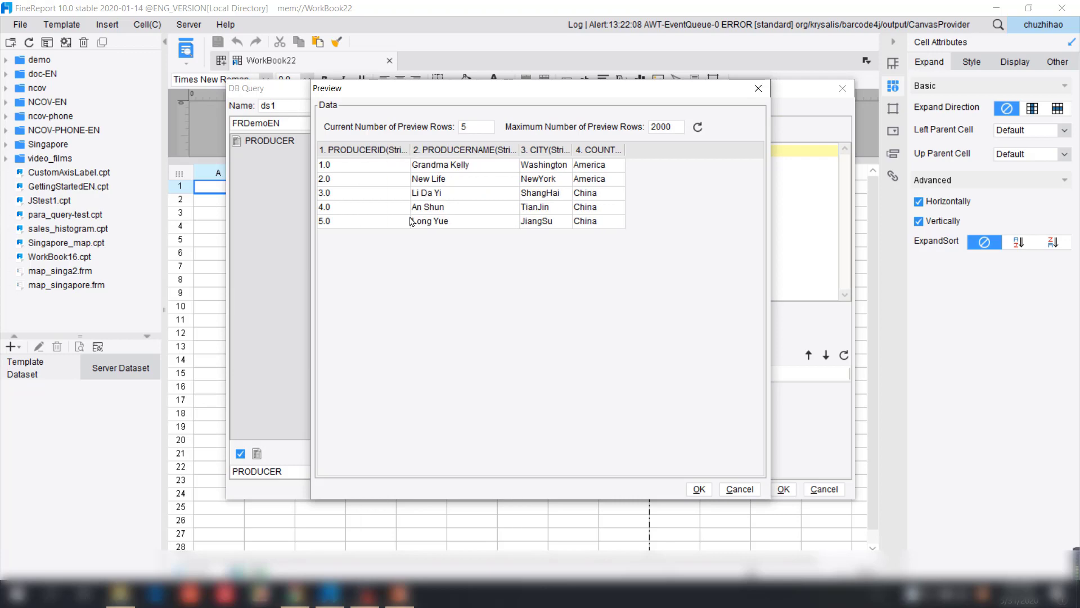
pyautogui.click(700, 489)
pyautogui.click(784, 489)
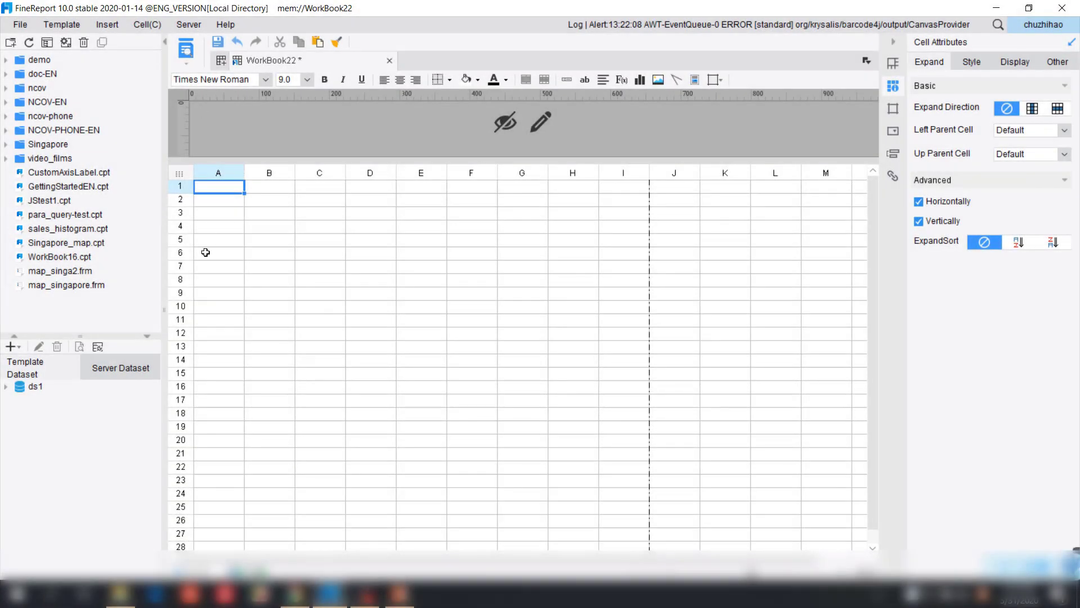
# - Expand dataset ds1 to list its fields, and enter the labels Producer: in A1 and Location: in C1
pyautogui.click(6, 386)
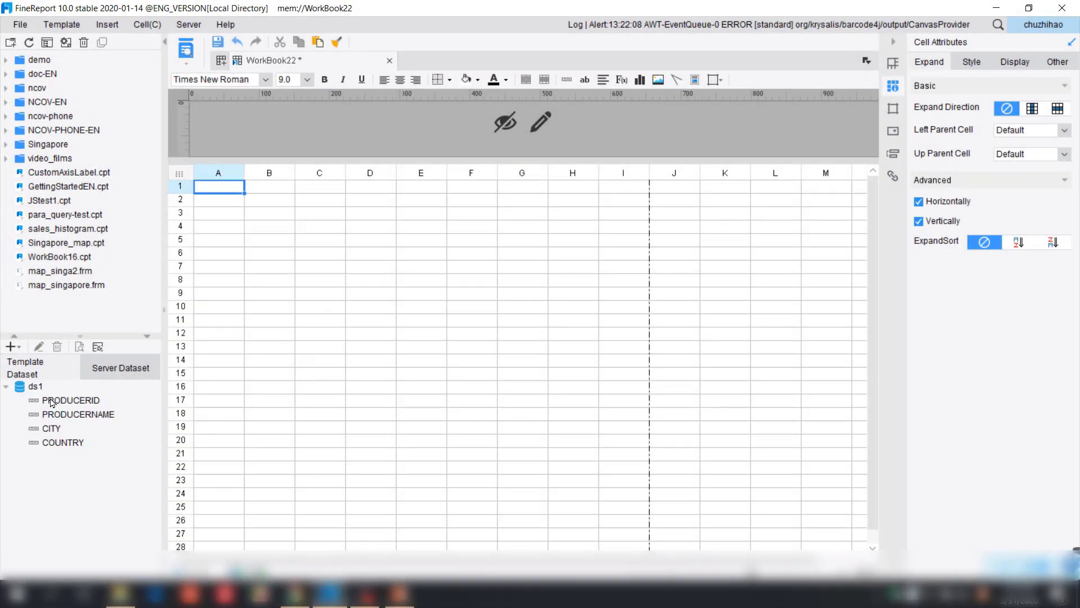
pyautogui.click(80, 404)
pyautogui.click(94, 415)
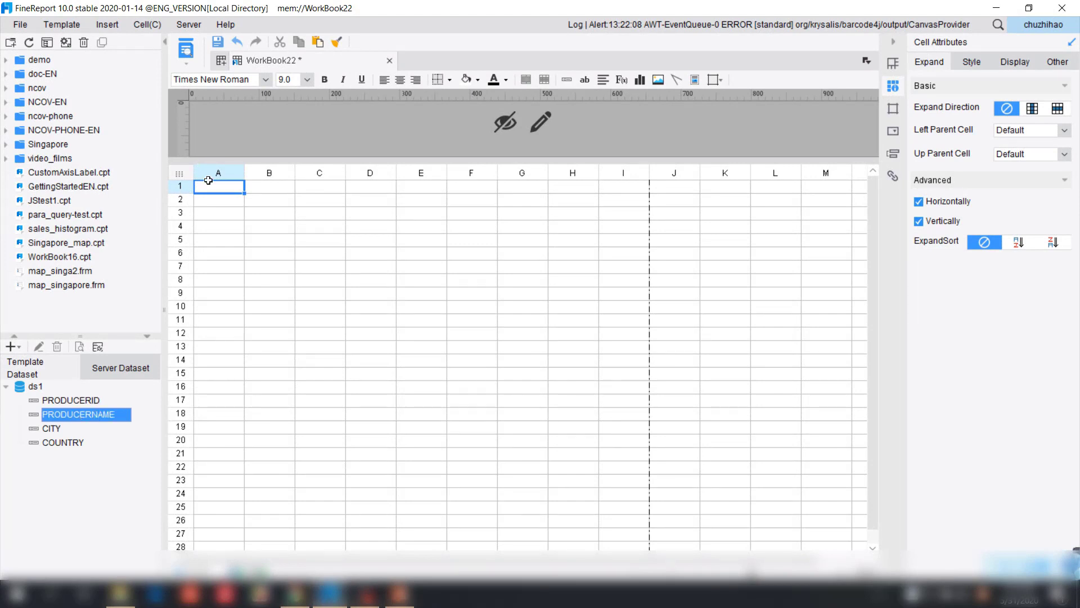
pyautogui.doubleClick(234, 192)
pyautogui.write('p')
pyautogui.press('BackSpace')
pyautogui.write('Pro')
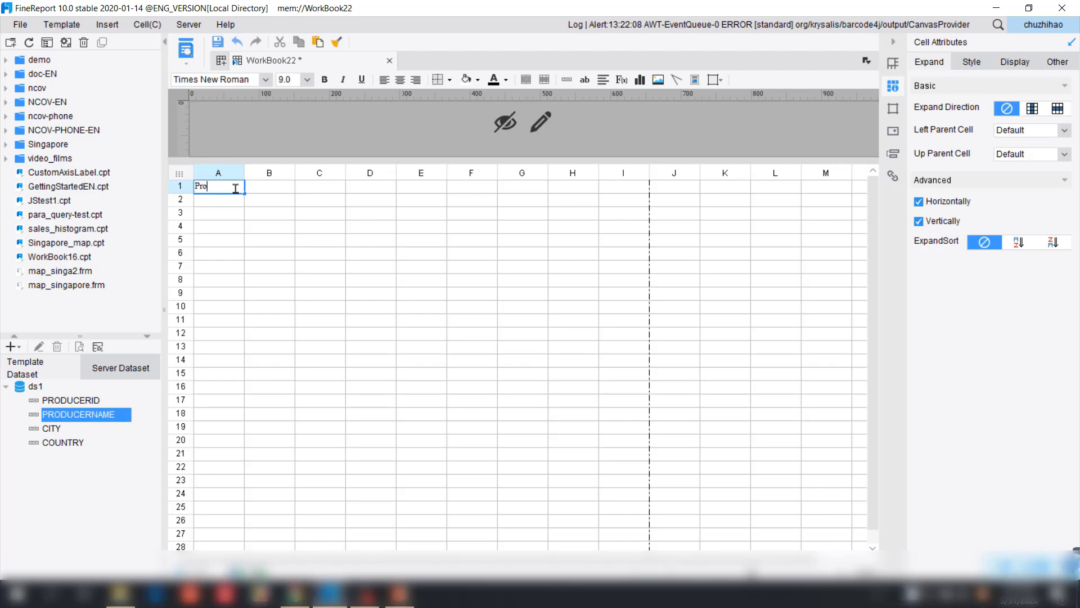
pyautogui.write('ducer:')
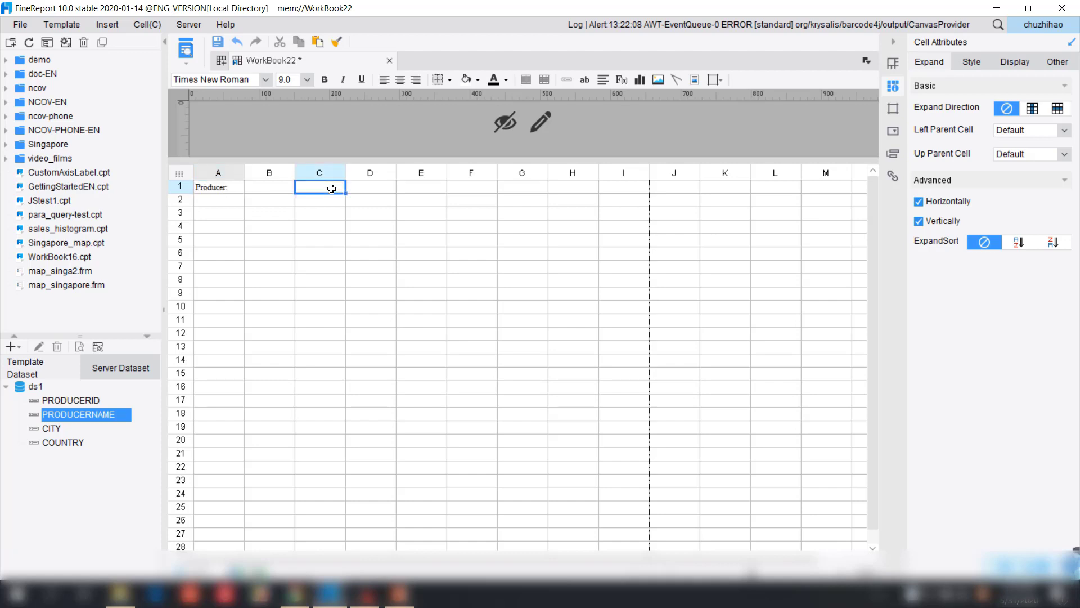
pyautogui.write('Location:')
# - Place the ds1 fields PRODUCERNAME in B1, COUNTRY in D1 and CITY in E1
pyautogui.click(84, 417)
pyautogui.moveTo(102, 418); pyautogui.dragTo(281, 192)
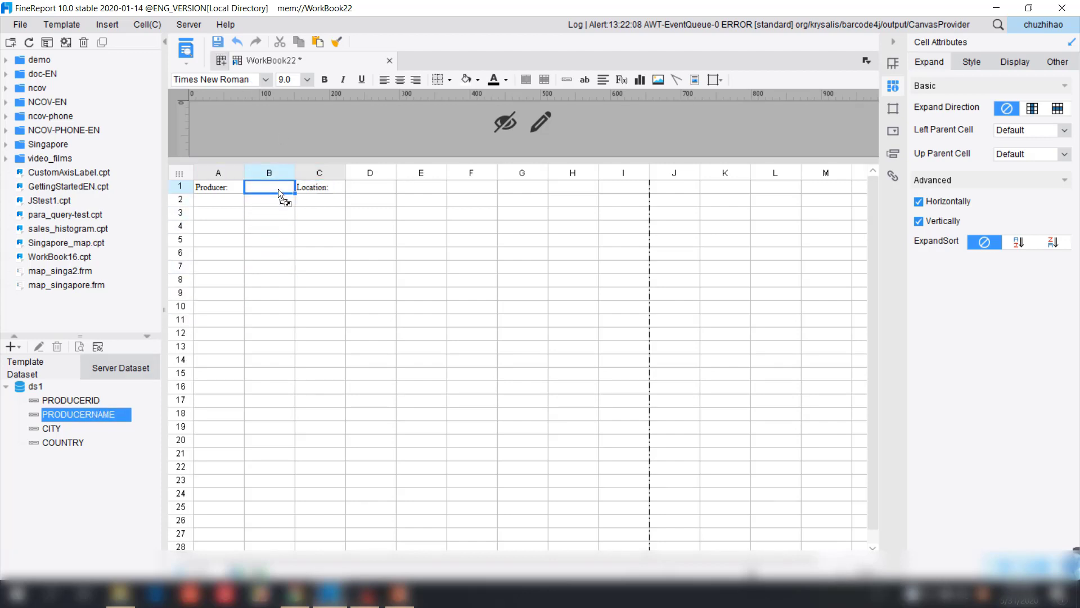
pyautogui.moveTo(62, 442); pyautogui.dragTo(369, 189)
pyautogui.click(50, 431)
pyautogui.moveTo(50, 433); pyautogui.dragTo(403, 189)
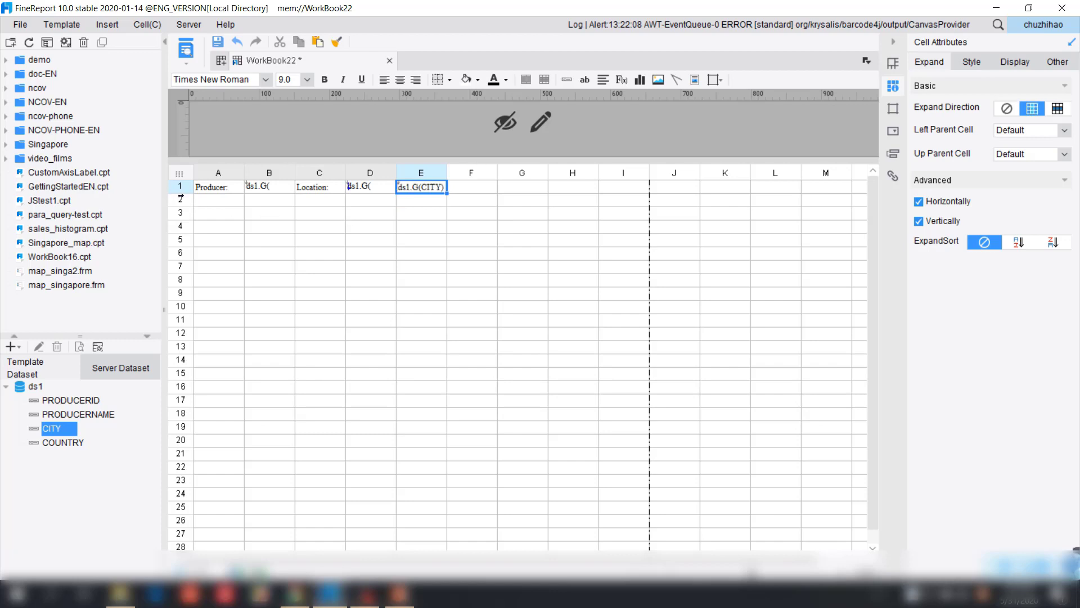
# - Center the contents of A1:E1 and apply inner and outer borders to the range
pyautogui.click(189, 185)
pyautogui.click(400, 80)
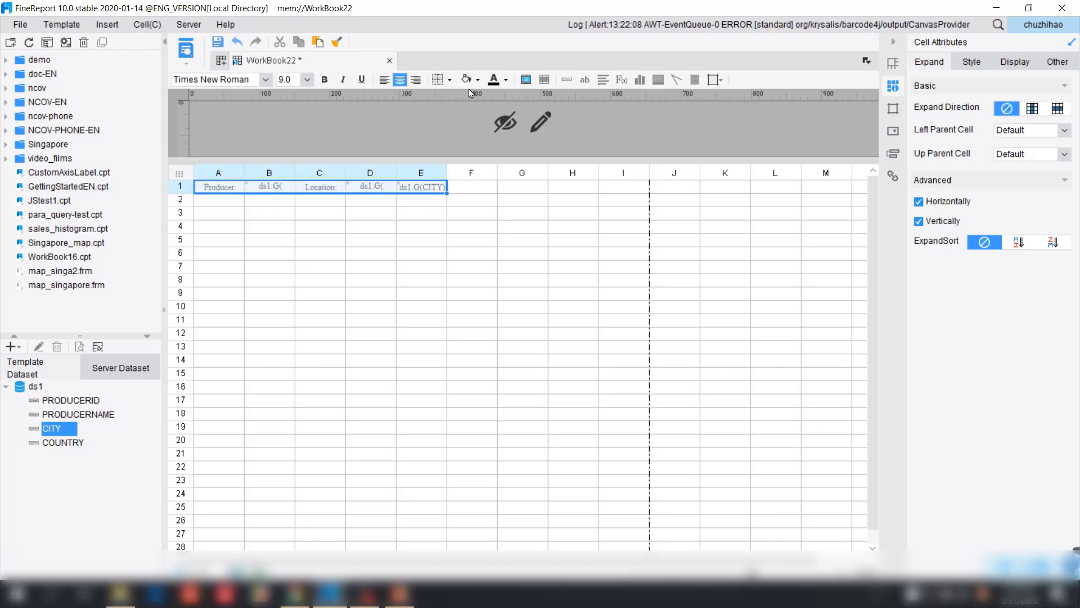
pyautogui.click(450, 80)
pyautogui.click(457, 135)
# - Set the width of columns A to E to 27 mm
pyautogui.rightClick(326, 173)
pyautogui.click(385, 227)
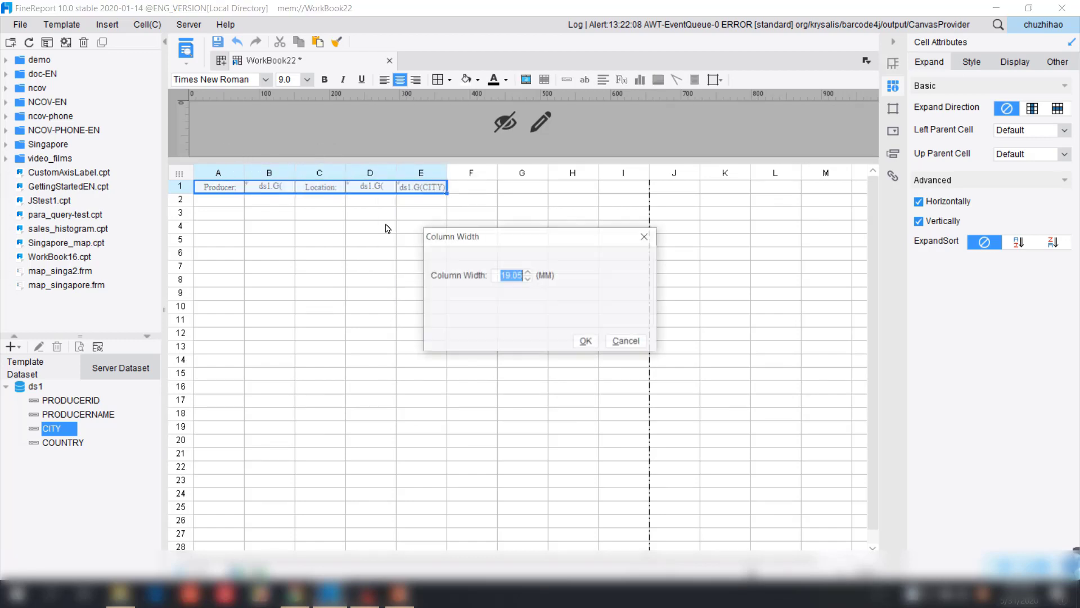
pyautogui.write('27')
pyautogui.press('Return')
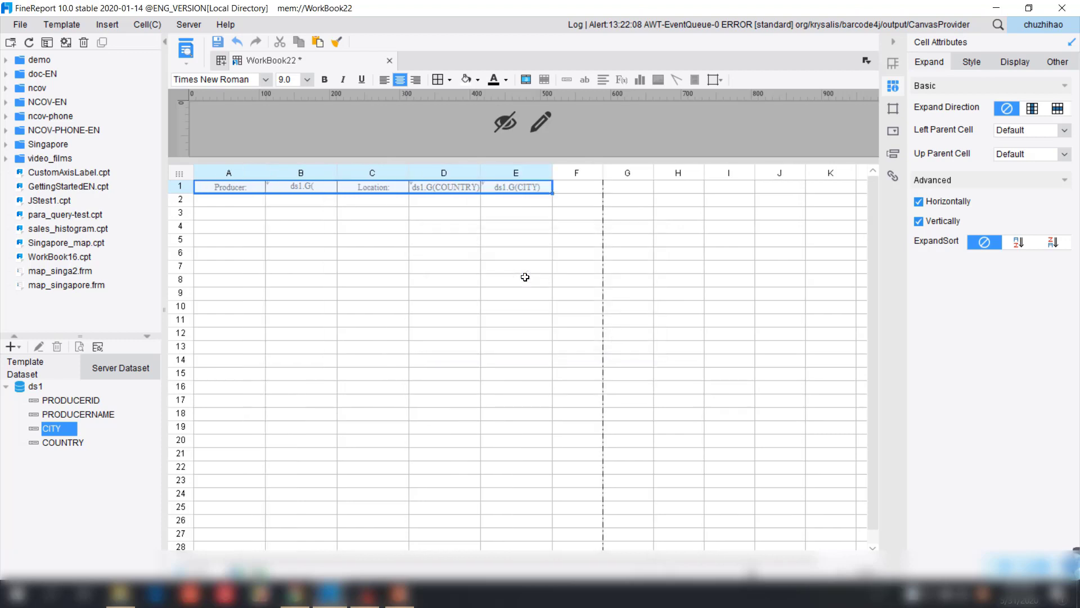
# - Save the template as products.cpt in the reportlets/video_films folder
pyautogui.click(219, 42)
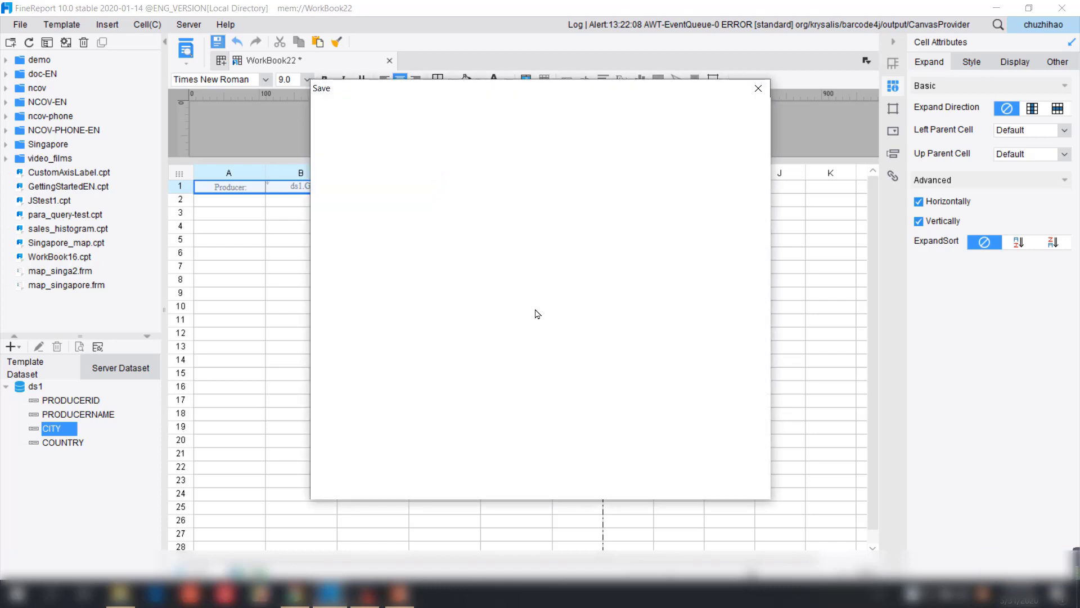
pyautogui.click(514, 466)
pyautogui.press('BackSpace')
pyautogui.press('BackSpace')
pyautogui.press('BackSpace')
pyautogui.press('BackSpace')
pyautogui.press('BackSpace')
pyautogui.press('BackSpace')
pyautogui.press('BackSpace')
pyautogui.press('BackSpace')
pyautogui.press('BackSpace')
pyautogui.press('BackSpace')
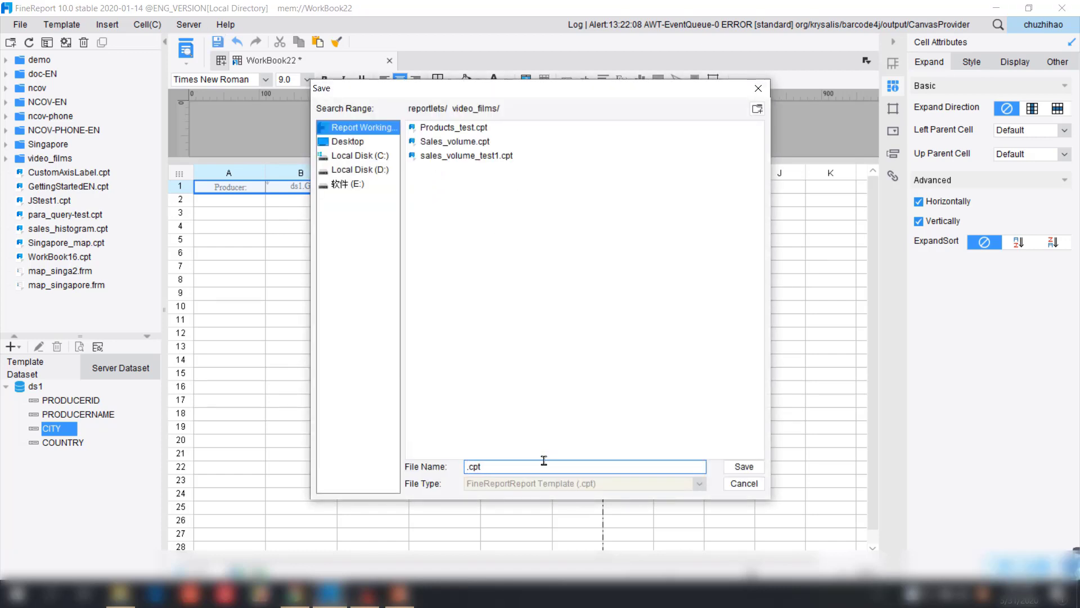
pyautogui.write('products')
pyautogui.click(742, 466)
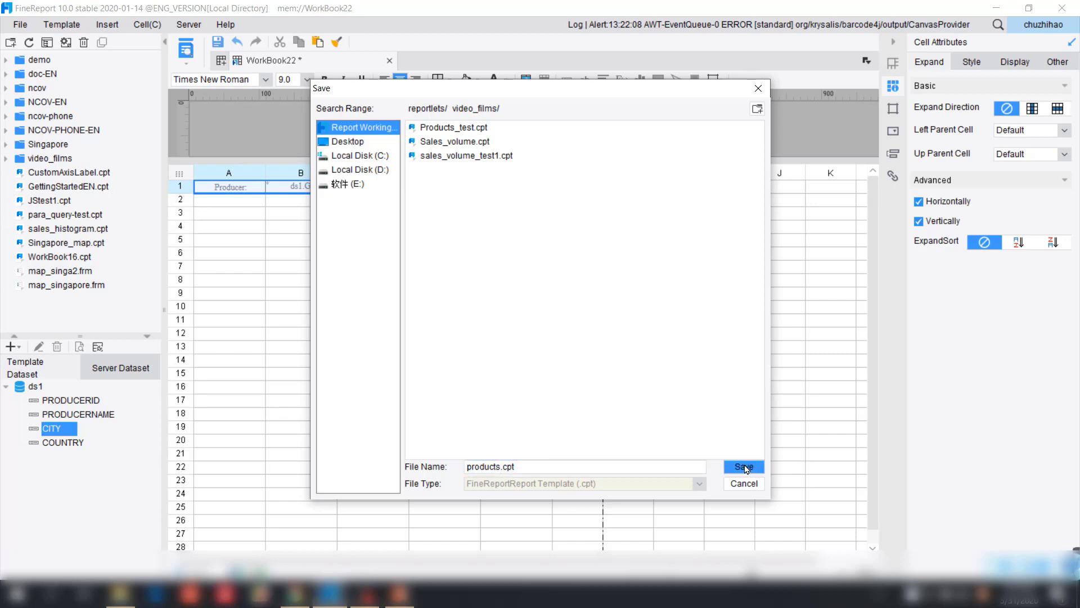
# - Preview the products report, close the old Sales_volume preview, compare the Producer: label with the producer names, and return to the FineReport designer
pyautogui.click(192, 50)
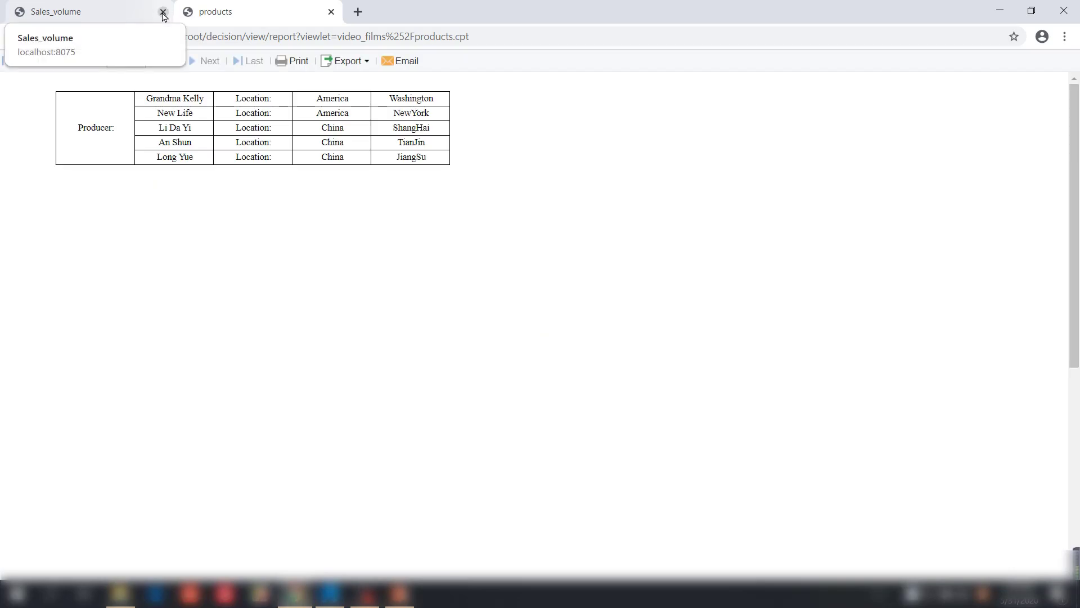
pyautogui.click(163, 12)
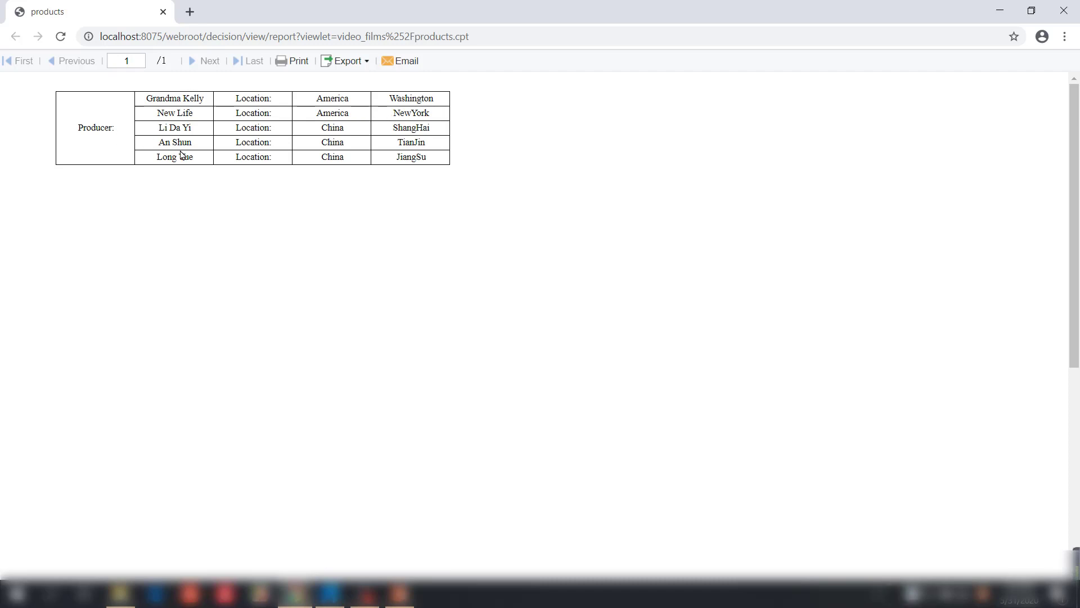
pyautogui.moveTo(76, 130); pyautogui.dragTo(116, 128)
pyautogui.click(110, 129)
pyautogui.moveTo(79, 124); pyautogui.dragTo(206, 103)
pyautogui.click(162, 128)
pyautogui.click(203, 116)
pyautogui.click(365, 593)
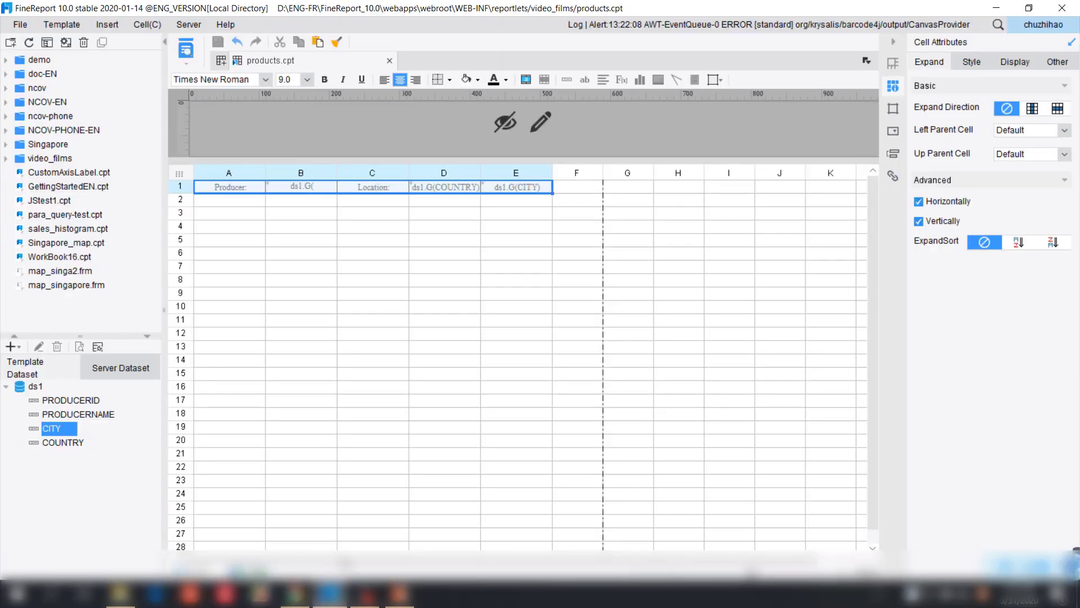
# - Set the left parent cell of the Producer: label in A1 to Custom, cell B1, and save the template
pyautogui.click(244, 187)
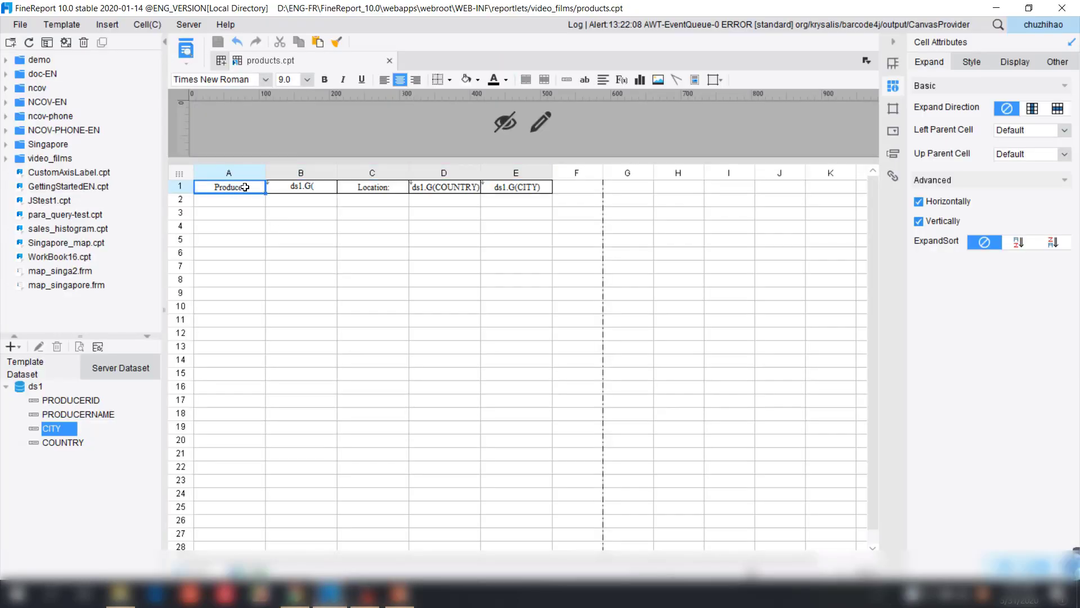
pyautogui.click(310, 185)
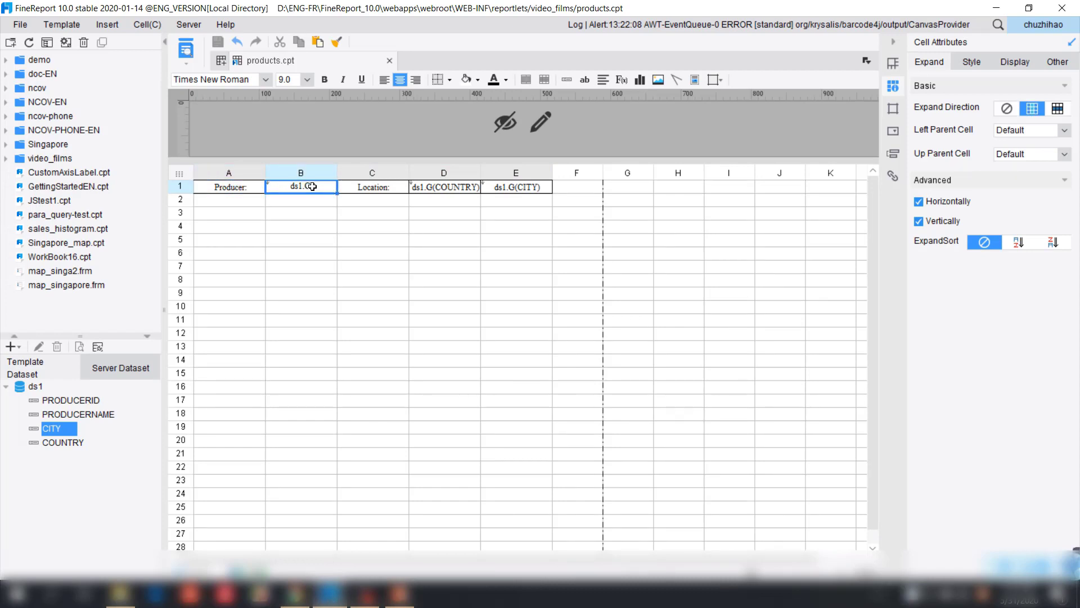
pyautogui.click(227, 186)
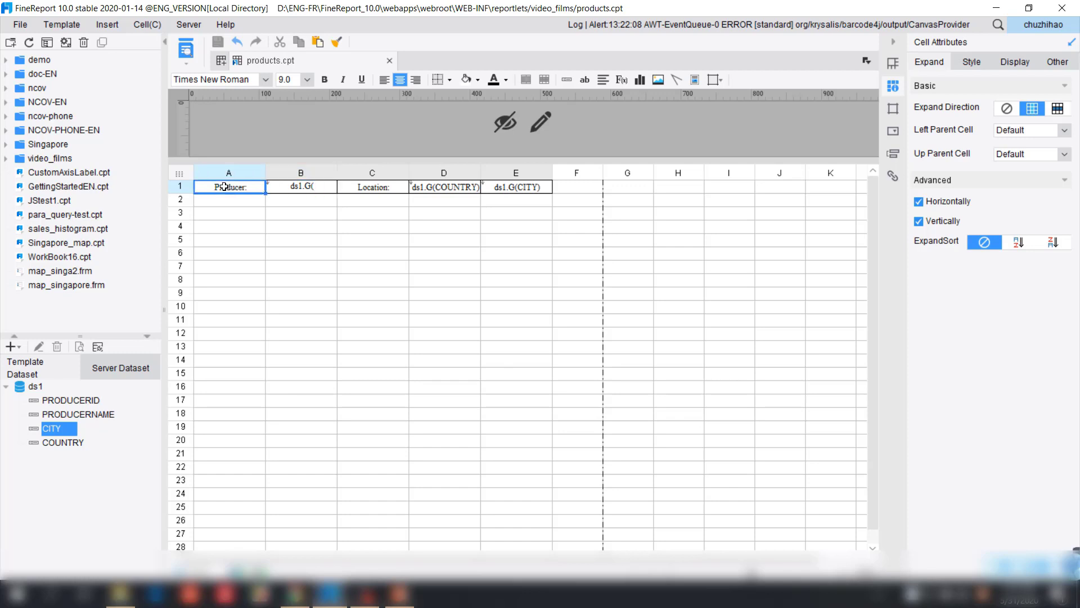
pyautogui.click(1018, 130)
pyautogui.click(1013, 173)
pyautogui.click(1063, 147)
pyautogui.click(318, 189)
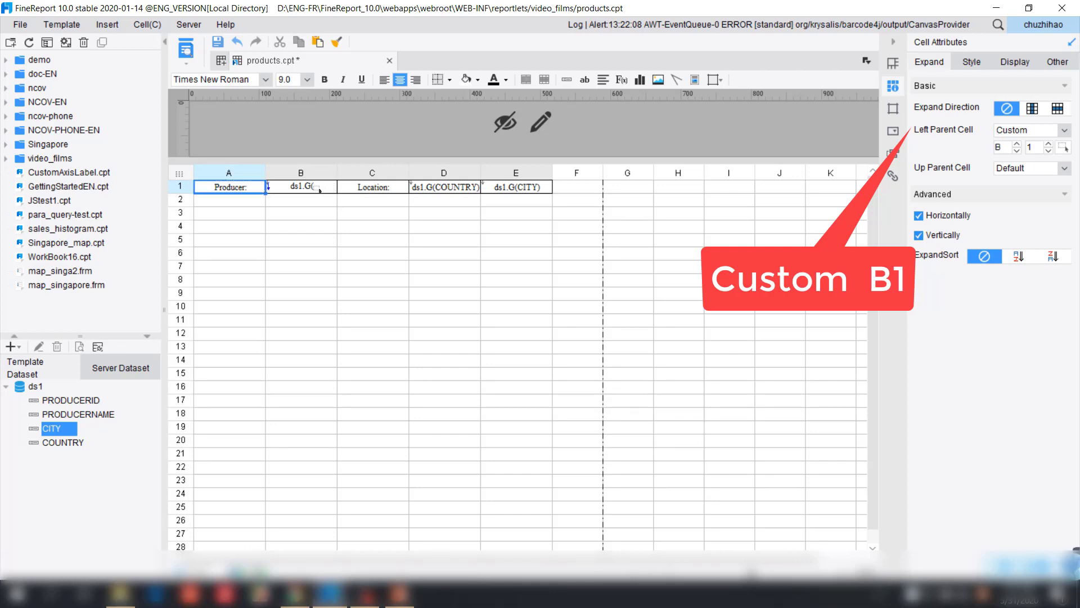
pyautogui.click(220, 44)
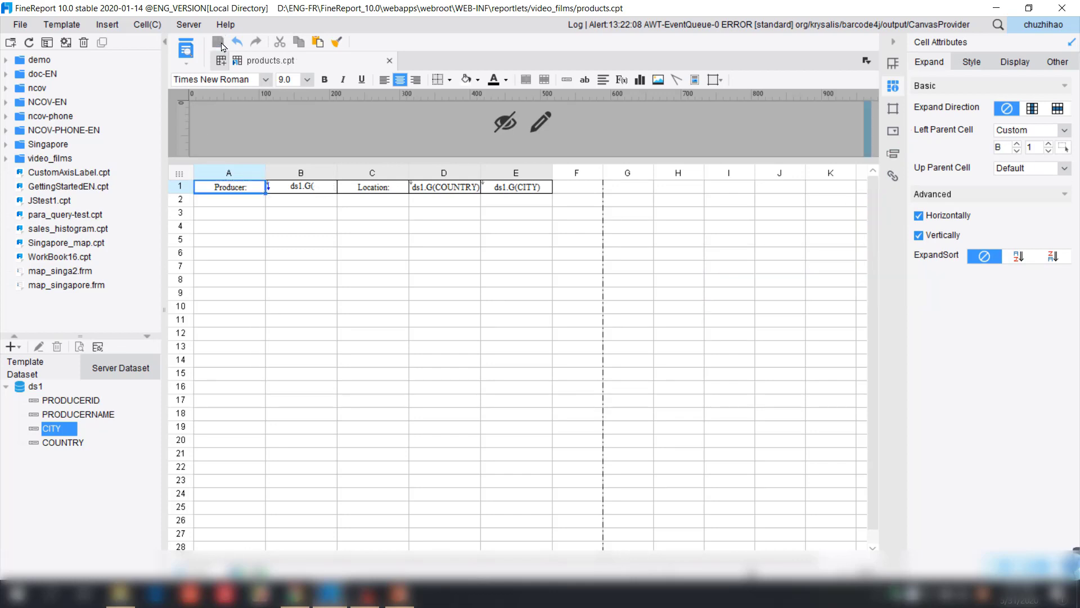
# - Preview the products report again, examine the Producer: label beside each producer name, and return to the FineReport designer
pyautogui.click(190, 52)
pyautogui.click(163, 12)
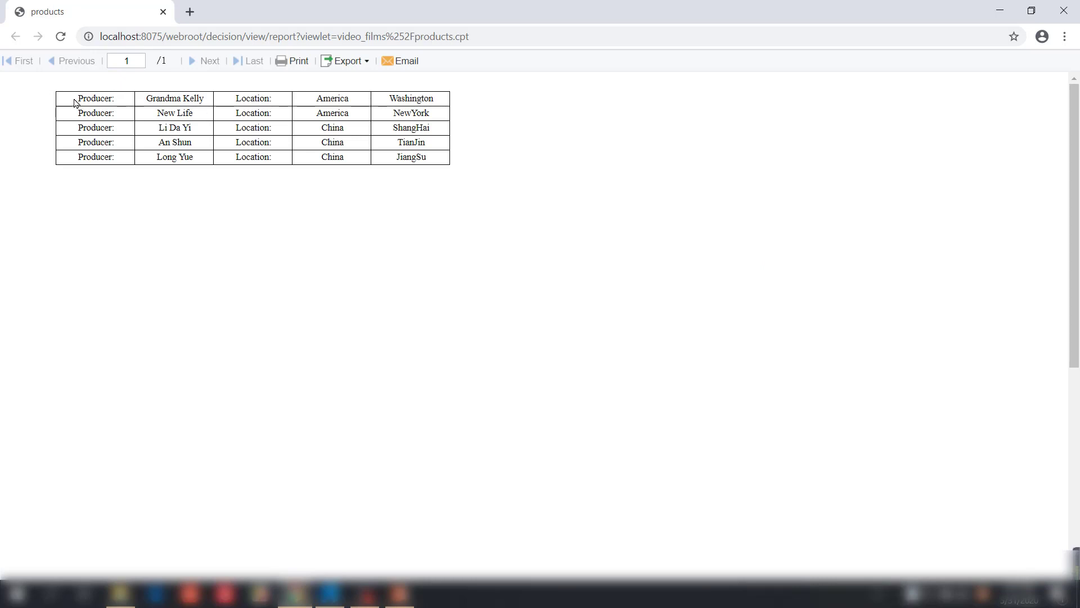
pyautogui.moveTo(78, 99); pyautogui.dragTo(126, 99)
pyautogui.moveTo(208, 102); pyautogui.dragTo(146, 101)
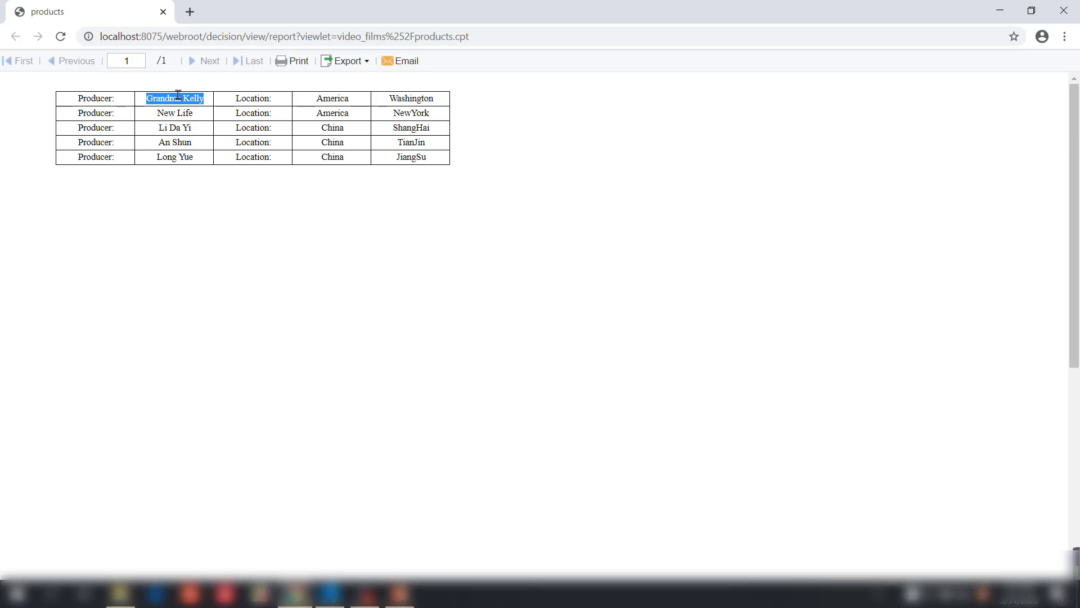
pyautogui.click(191, 114)
pyautogui.moveTo(72, 102); pyautogui.dragTo(137, 101)
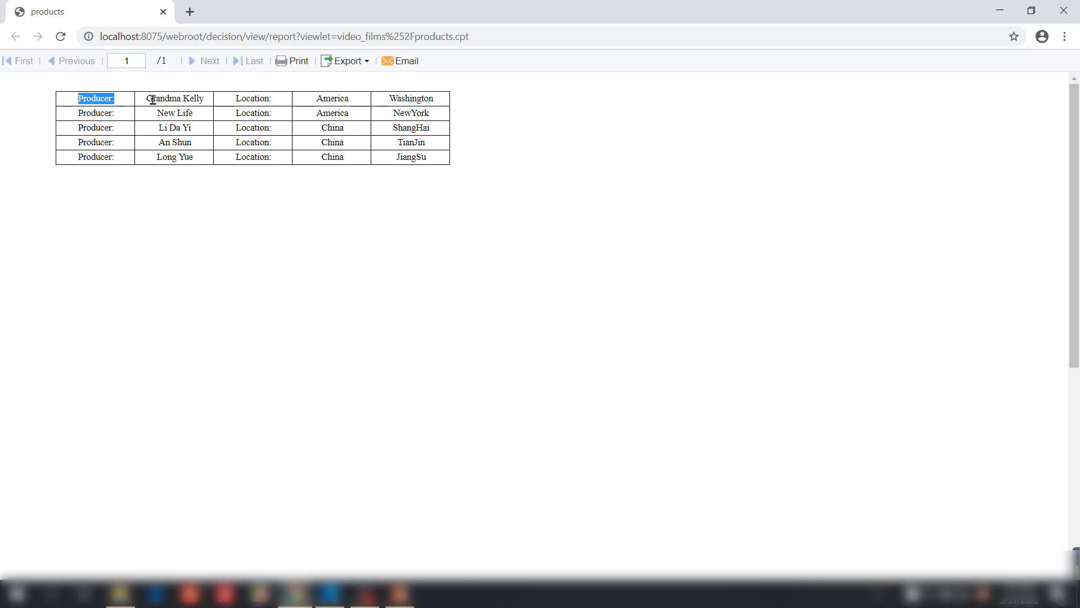
pyautogui.click(197, 157)
pyautogui.click(330, 593)
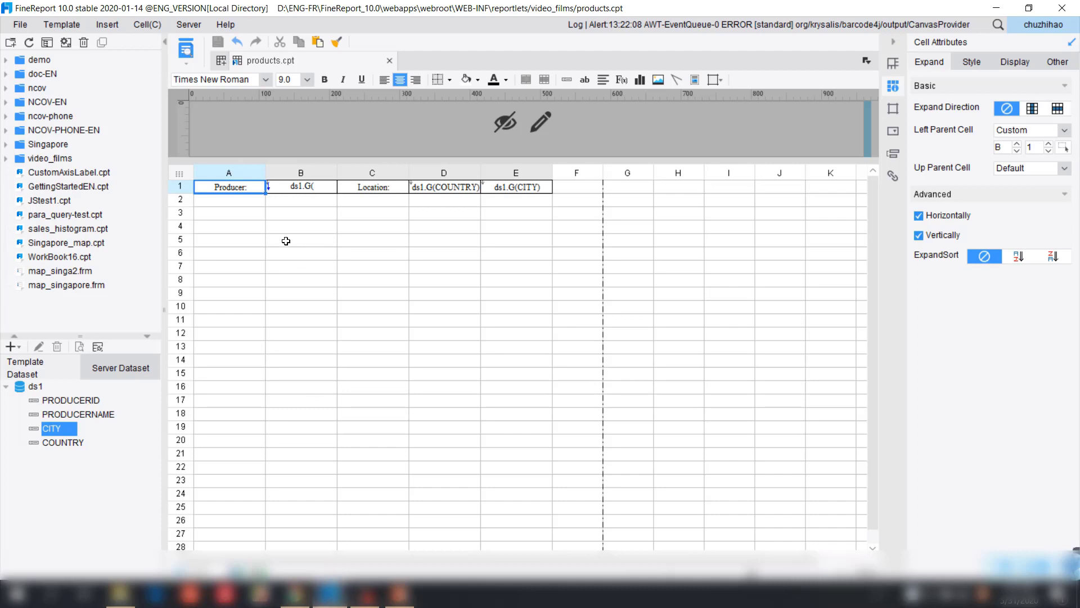
# - Merge cells A2 to E3 below the producer row into one cell and fill it with light blue
pyautogui.click(243, 200)
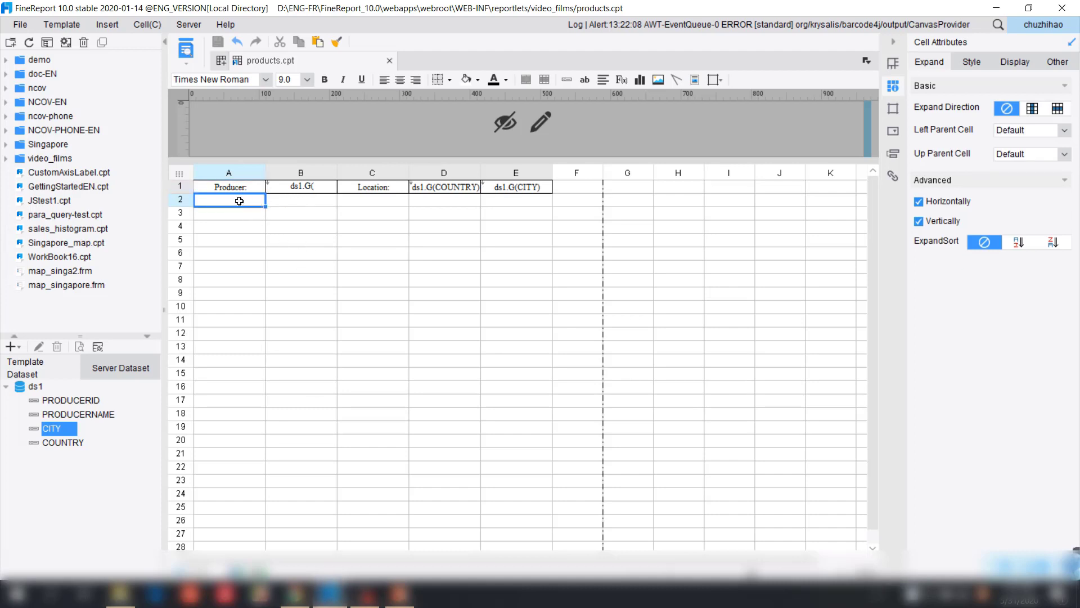
pyautogui.moveTo(235, 201); pyautogui.dragTo(529, 208)
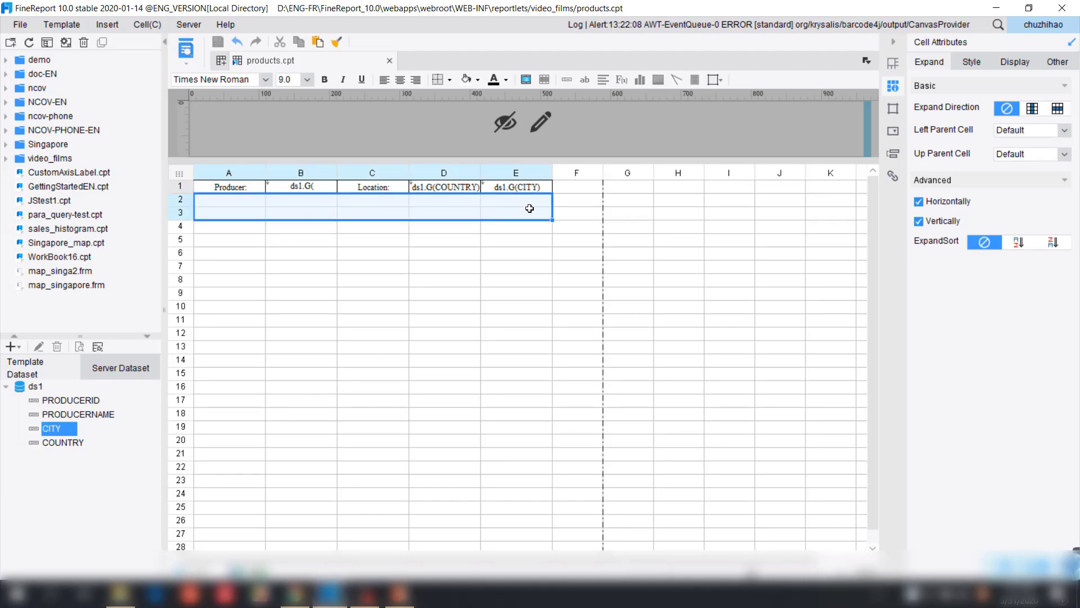
pyautogui.click(526, 81)
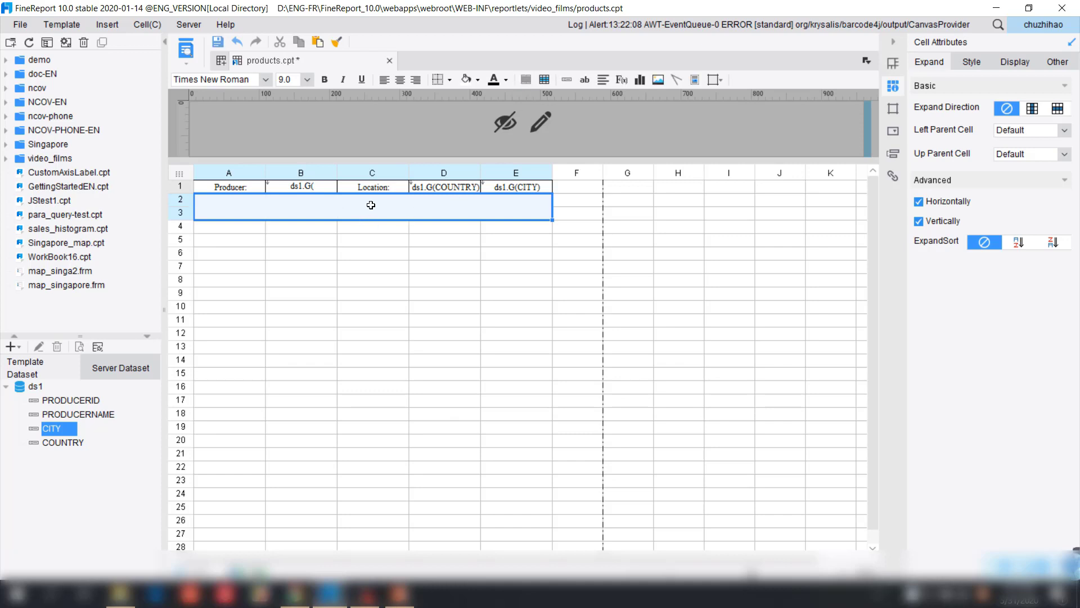
pyautogui.click(477, 80)
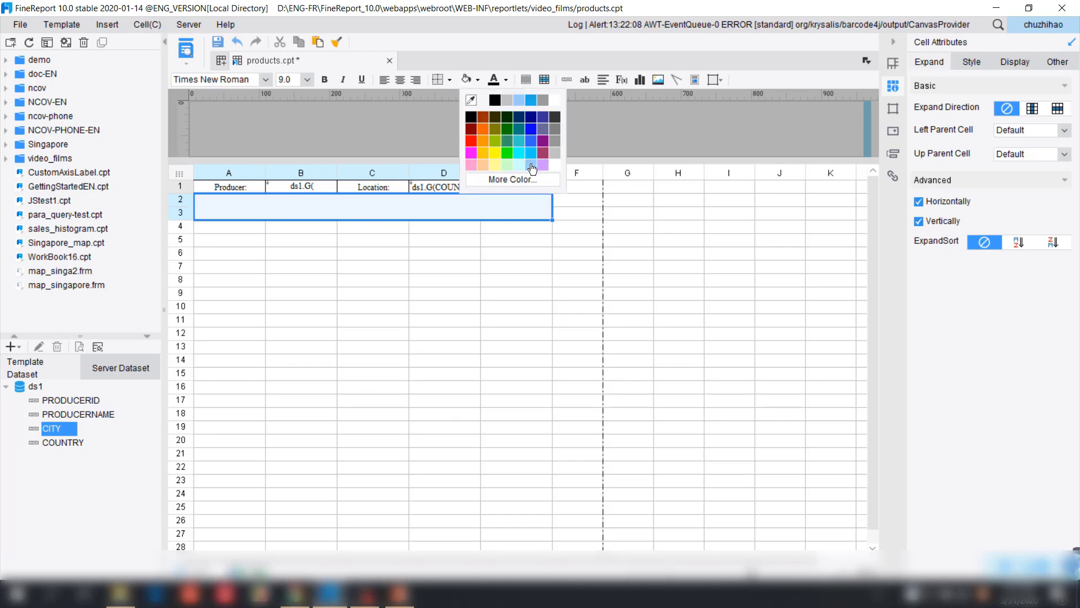
pyautogui.click(530, 163)
# - Enter the centred title Producer Details in the merged blue cell and save the template
pyautogui.doubleClick(387, 210)
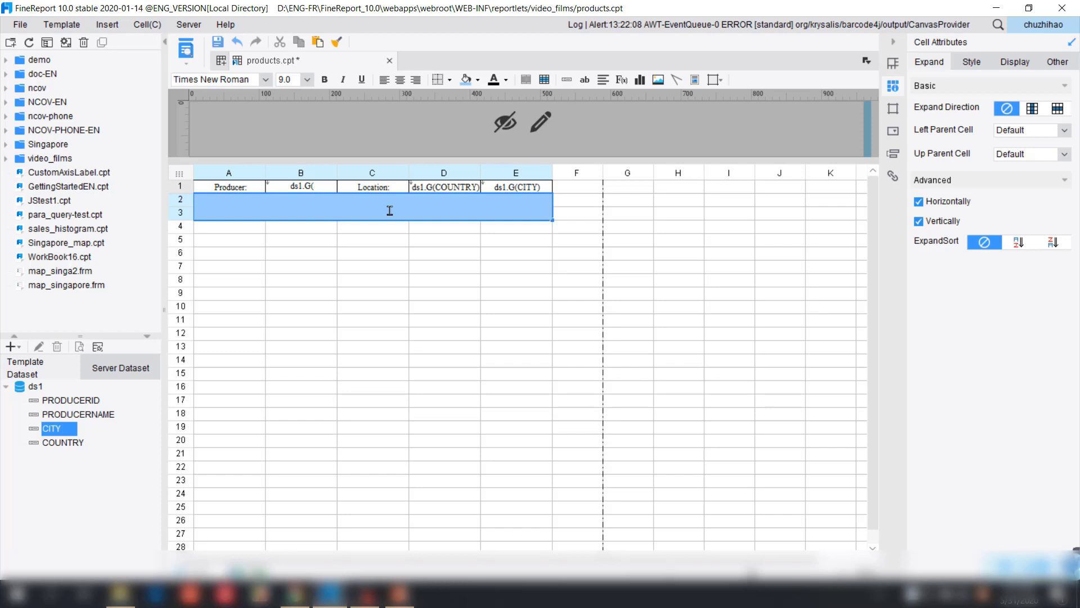
pyautogui.write('Producer Details')
pyautogui.click(390, 236)
pyautogui.click(373, 213)
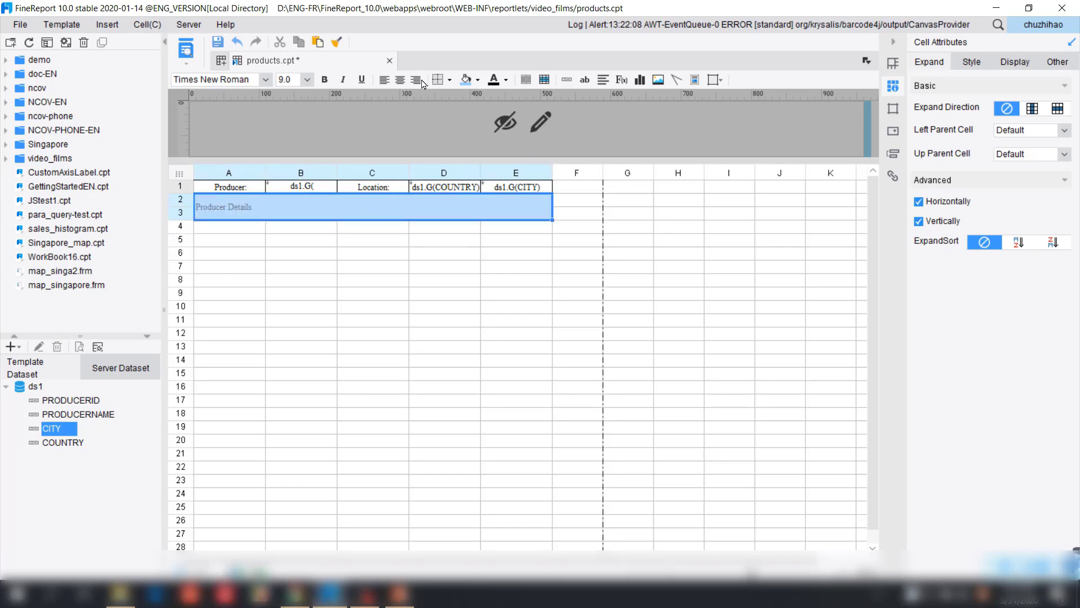
pyautogui.click(400, 79)
pyautogui.click(218, 45)
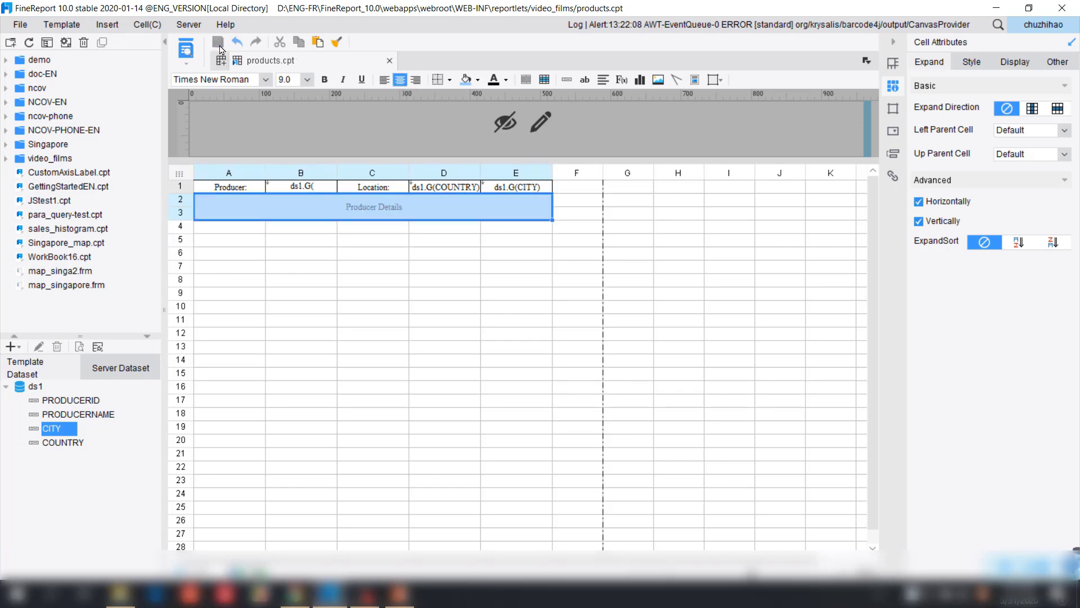
# - Preview the products report, compare the Producer Details row with the producer names, and return to the FineReport designer
pyautogui.click(190, 50)
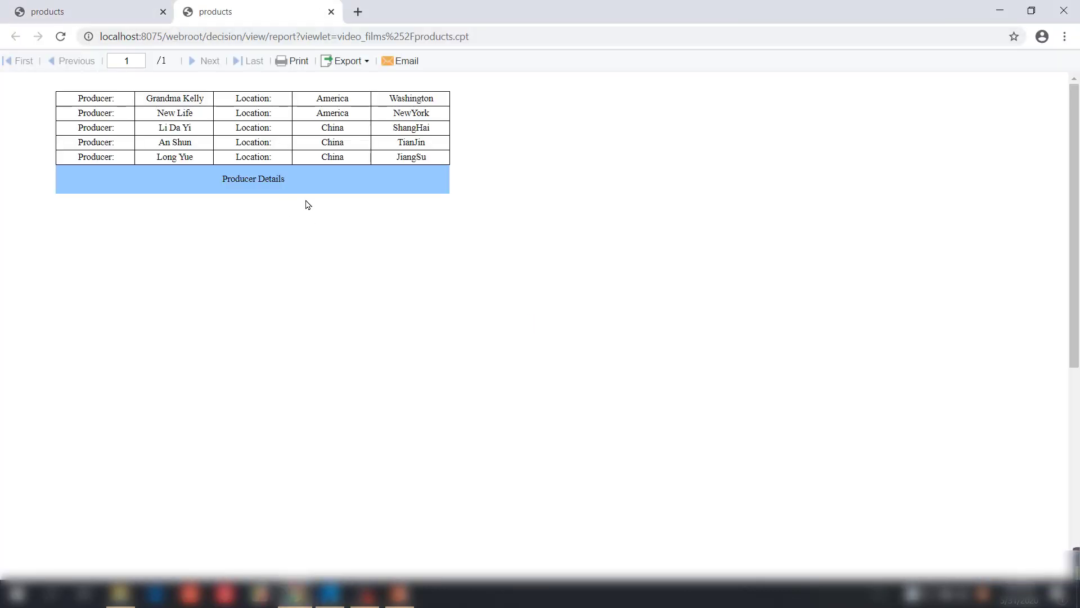
pyautogui.moveTo(160, 180); pyautogui.dragTo(332, 188)
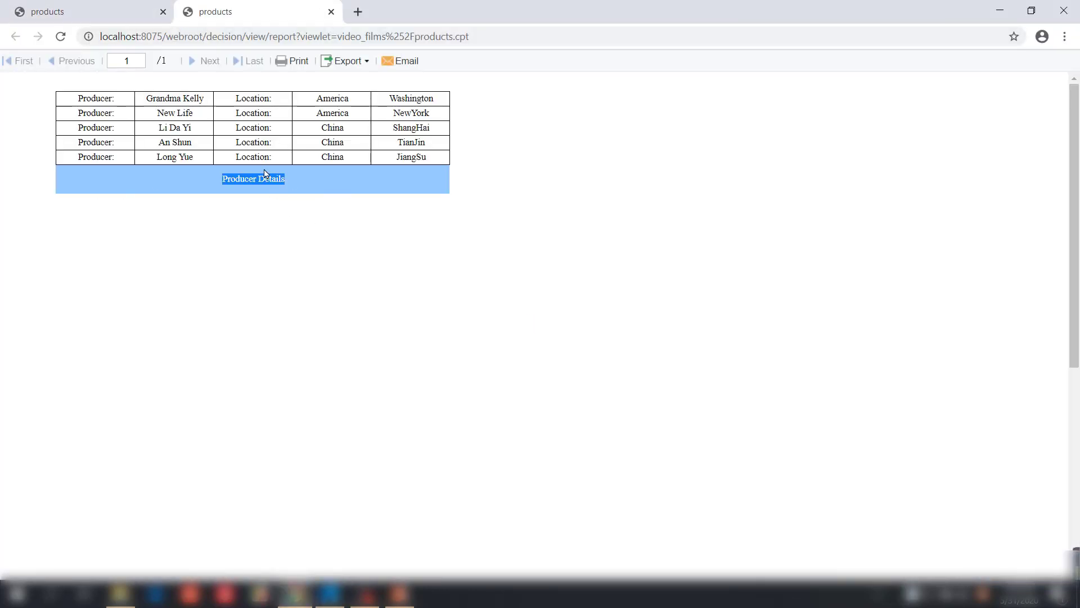
pyautogui.click(240, 176)
pyautogui.moveTo(145, 100); pyautogui.dragTo(213, 103)
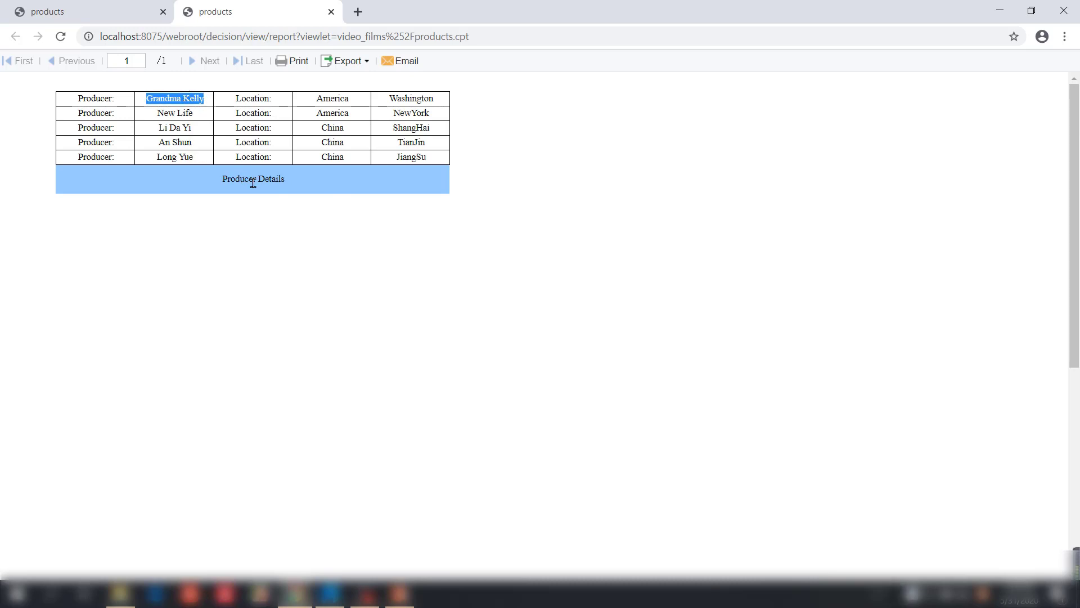
pyautogui.click(274, 181)
pyautogui.click(331, 594)
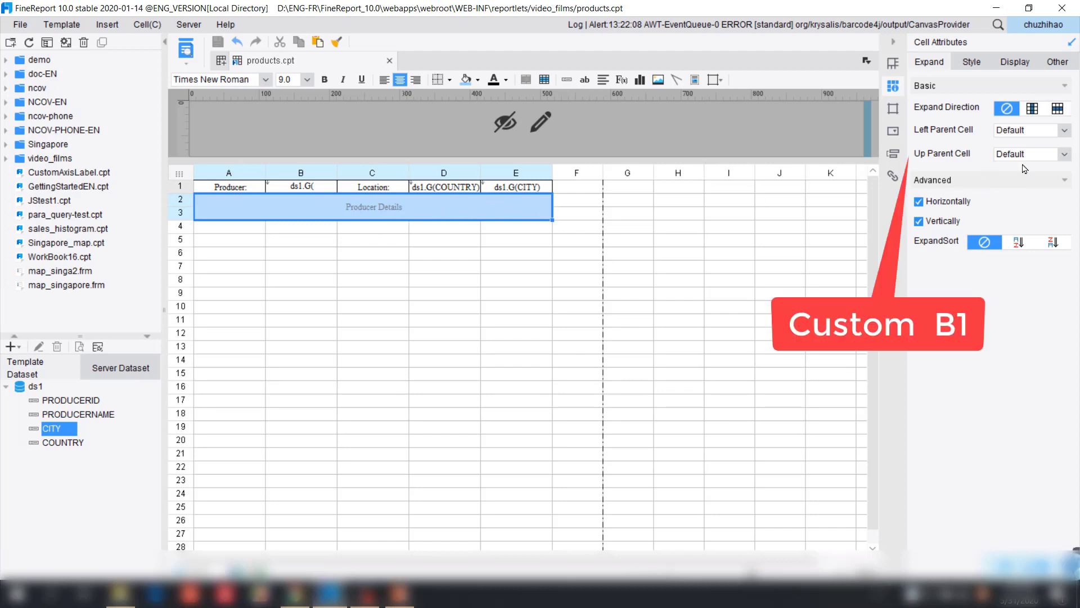
# - Set the up parent cell of the Producer Details cell to Custom, cell B1, and save the template
pyautogui.click(1065, 153)
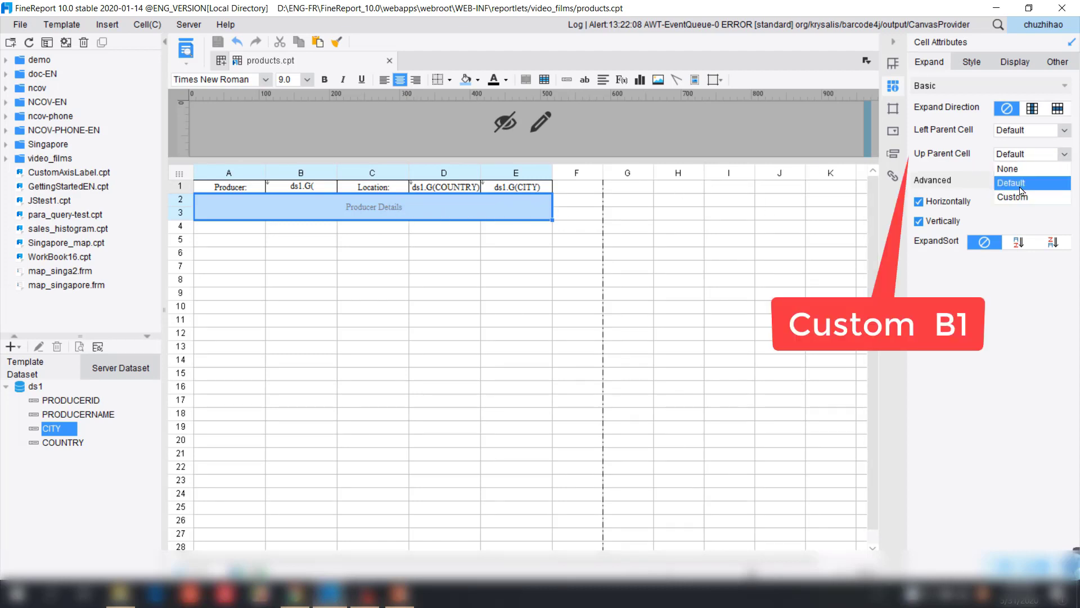
pyautogui.click(1010, 197)
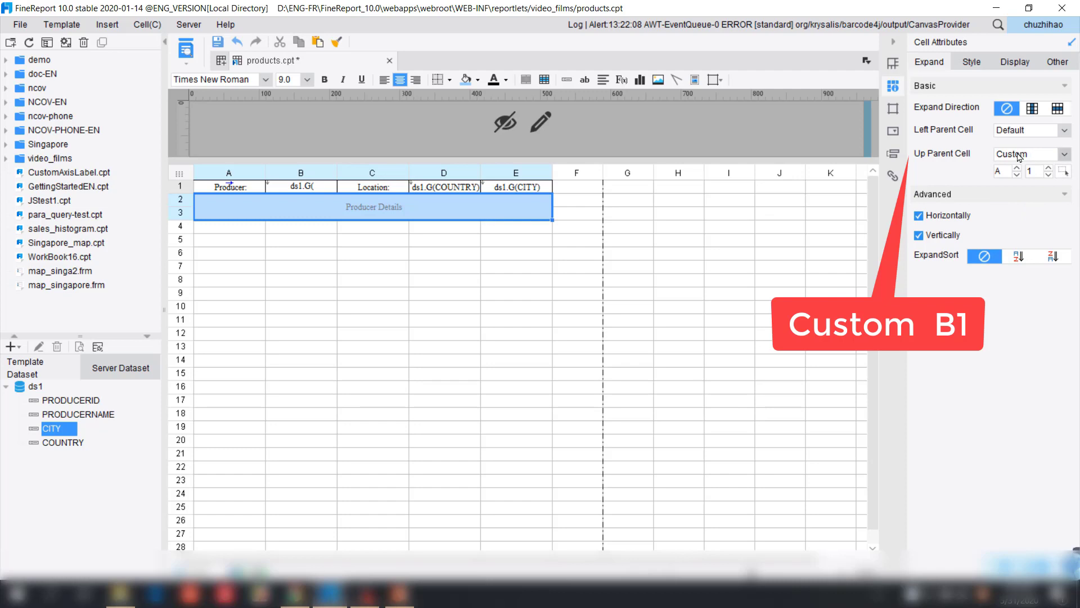
pyautogui.click(1063, 171)
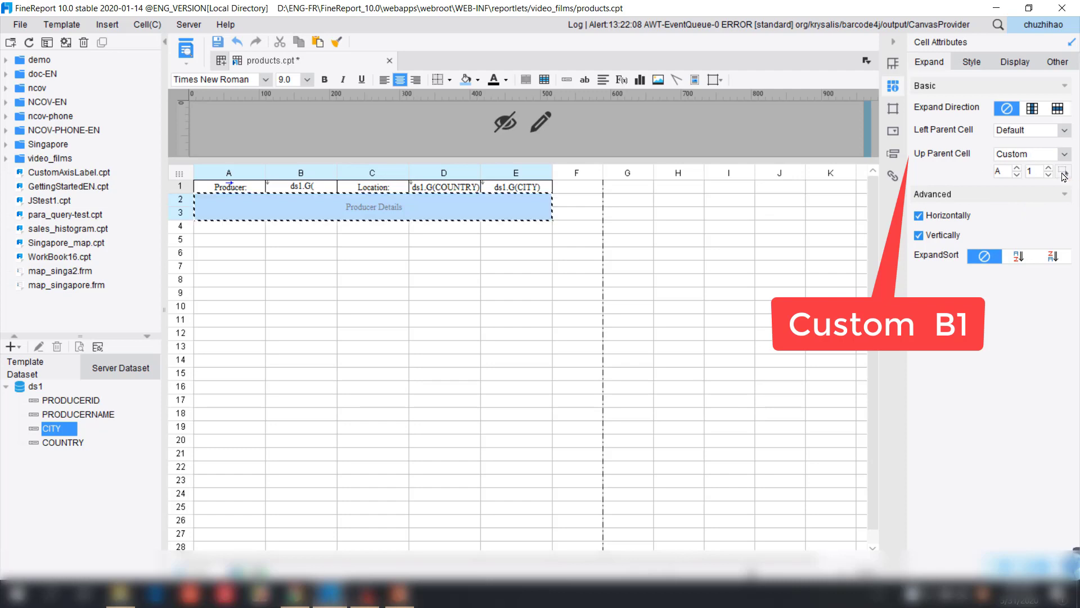
pyautogui.click(306, 187)
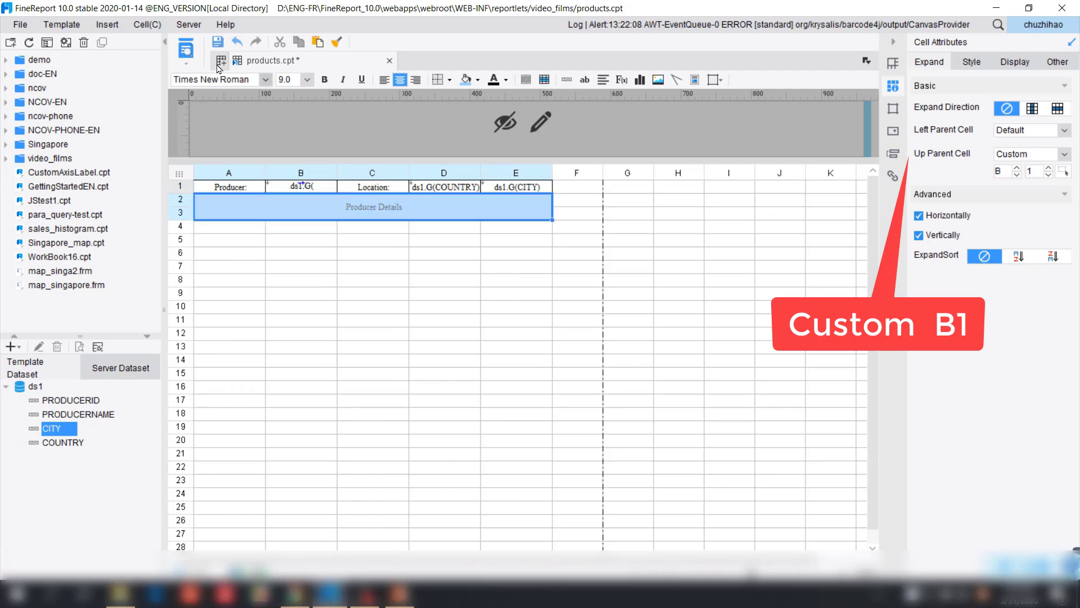
pyautogui.click(217, 42)
# - Preview the products report again, close the two older previews, and examine how the Producer Details row follows the producer names
pyautogui.click(188, 50)
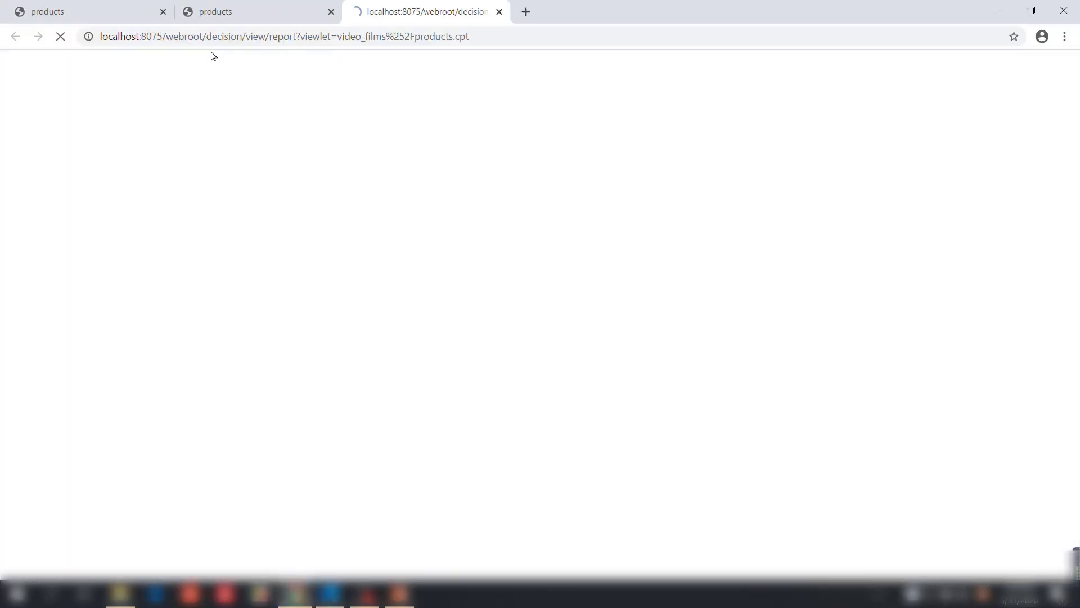
pyautogui.click(162, 12)
pyautogui.click(162, 12)
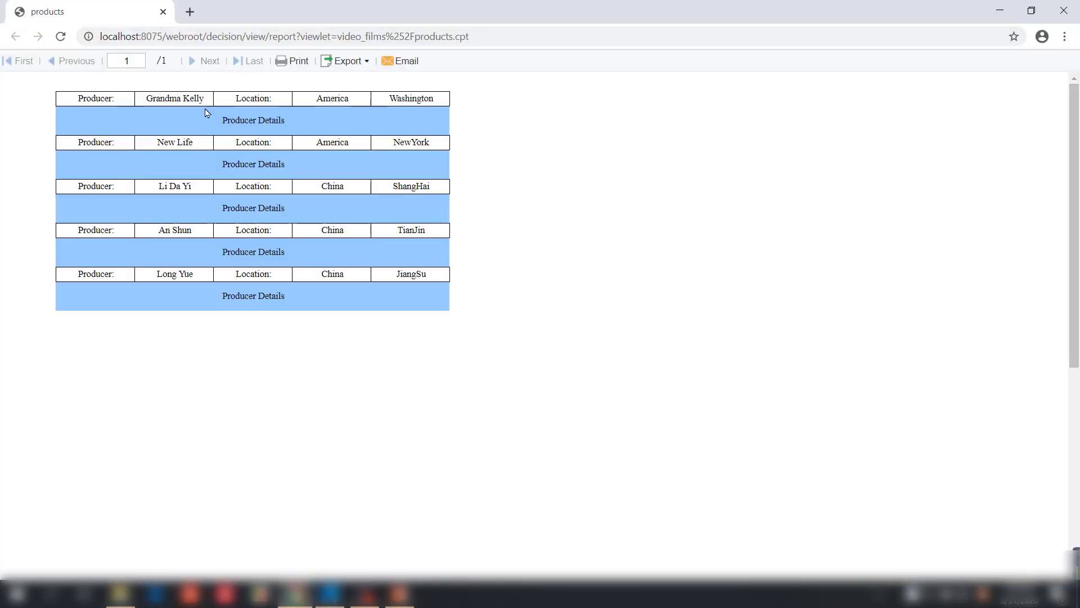
pyautogui.moveTo(146, 103); pyautogui.dragTo(209, 100)
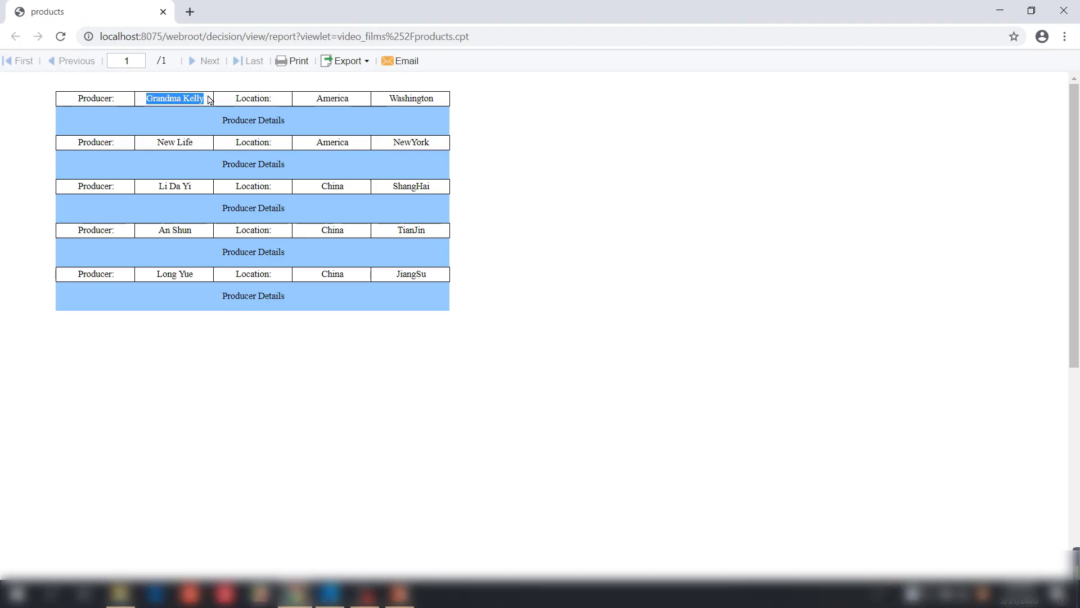
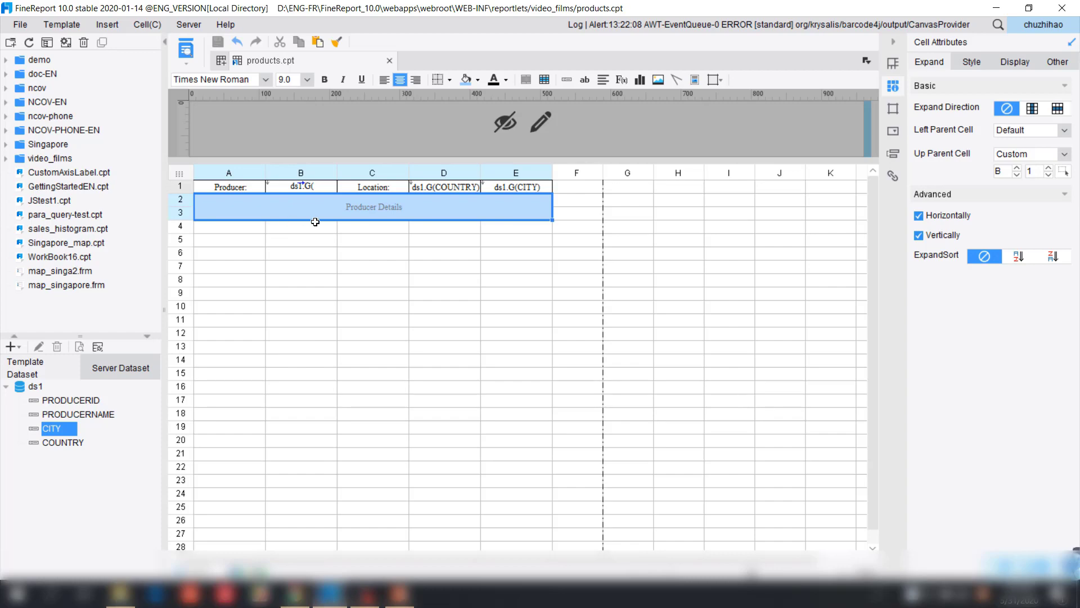
# - Create a DB Query dataset named ds2 on FRDemoEN that selects all records from the Products table
pyautogui.click(304, 227)
pyautogui.click(245, 227)
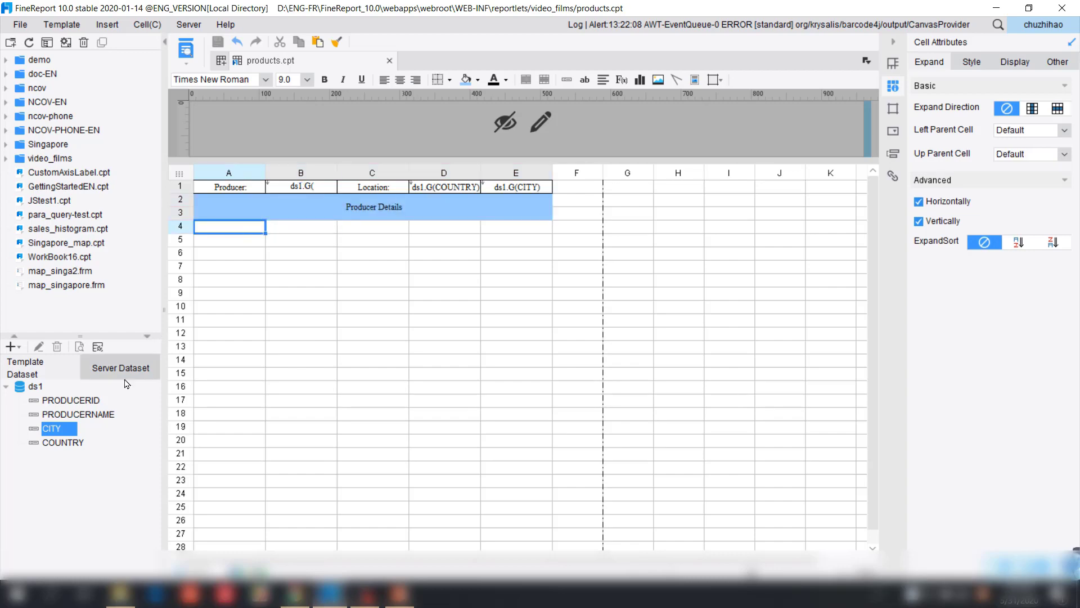
pyautogui.click(7, 386)
pyautogui.click(10, 345)
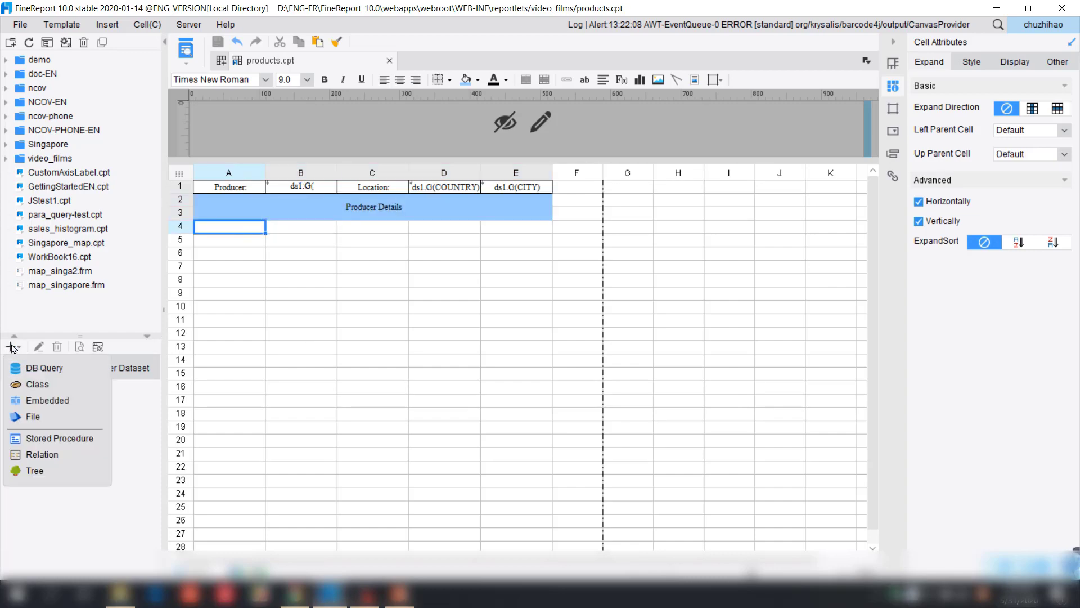
pyautogui.click(50, 369)
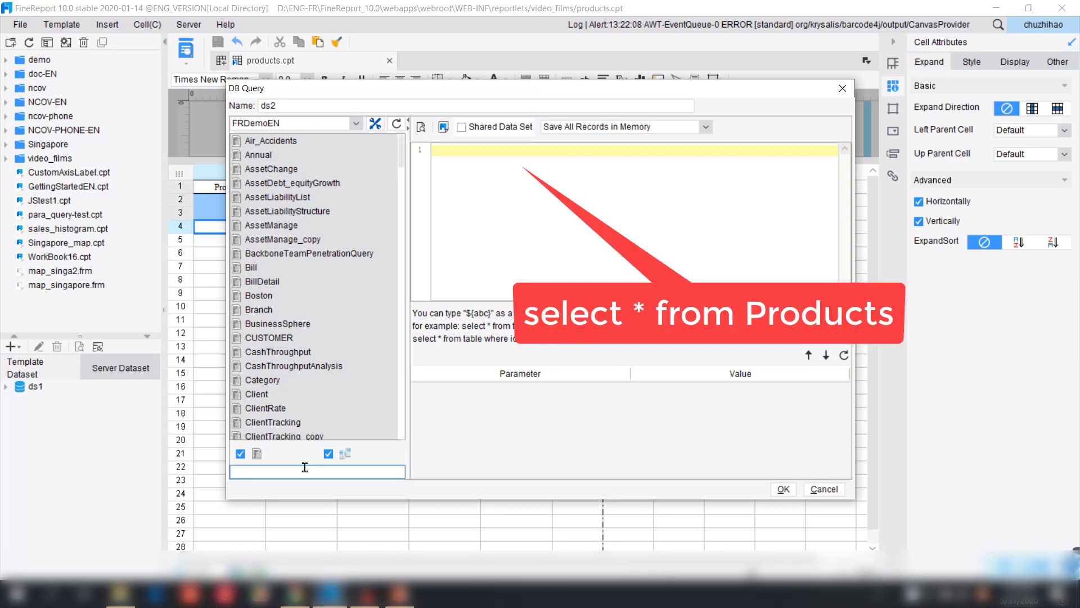
pyautogui.write('pro')
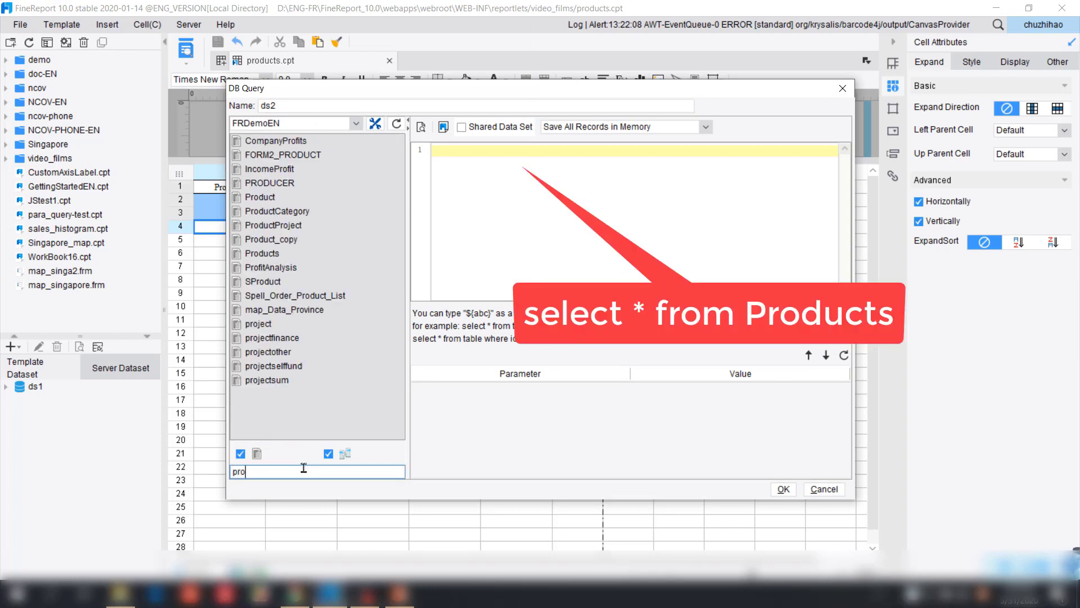
pyautogui.write('ducts')
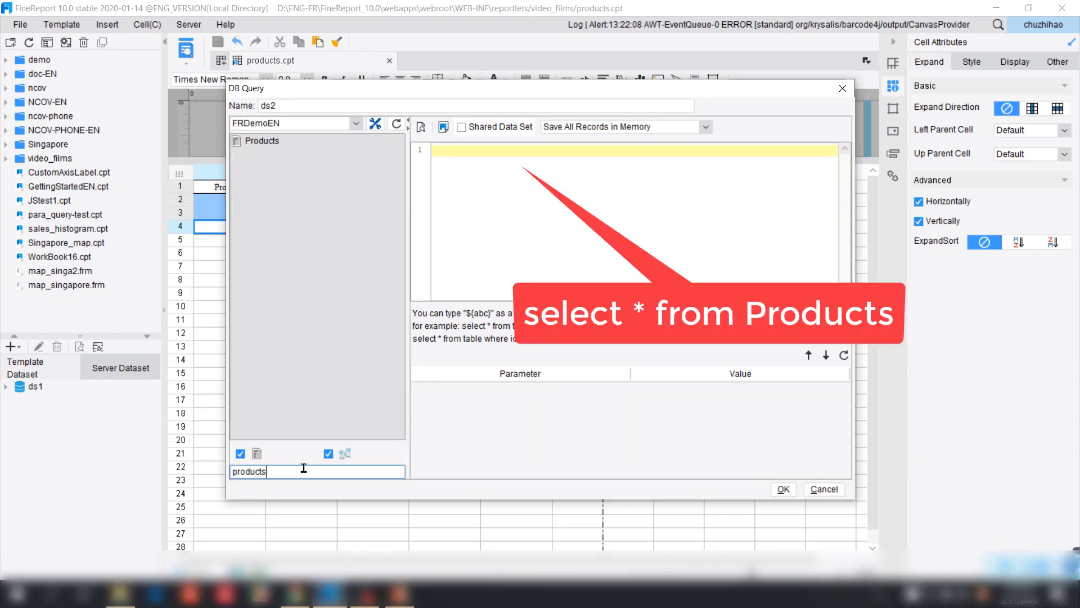
pyautogui.moveTo(267, 143); pyautogui.dragTo(546, 218)
# - Check the PRODUCERID column in the ds2 data preview and confirm the dataset
pyautogui.click(422, 129)
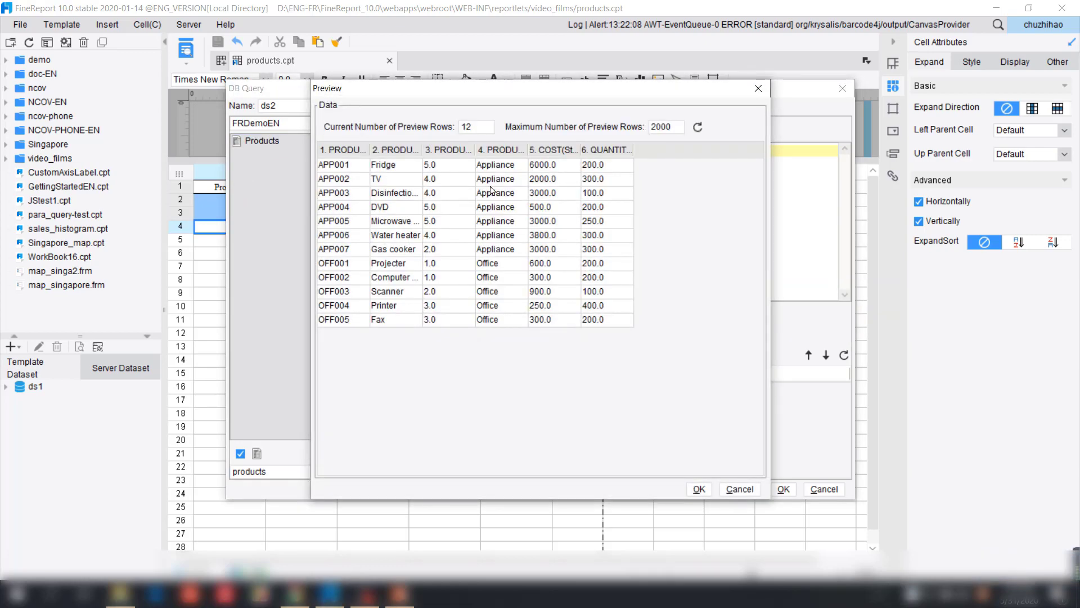
pyautogui.moveTo(480, 151); pyautogui.dragTo(526, 152)
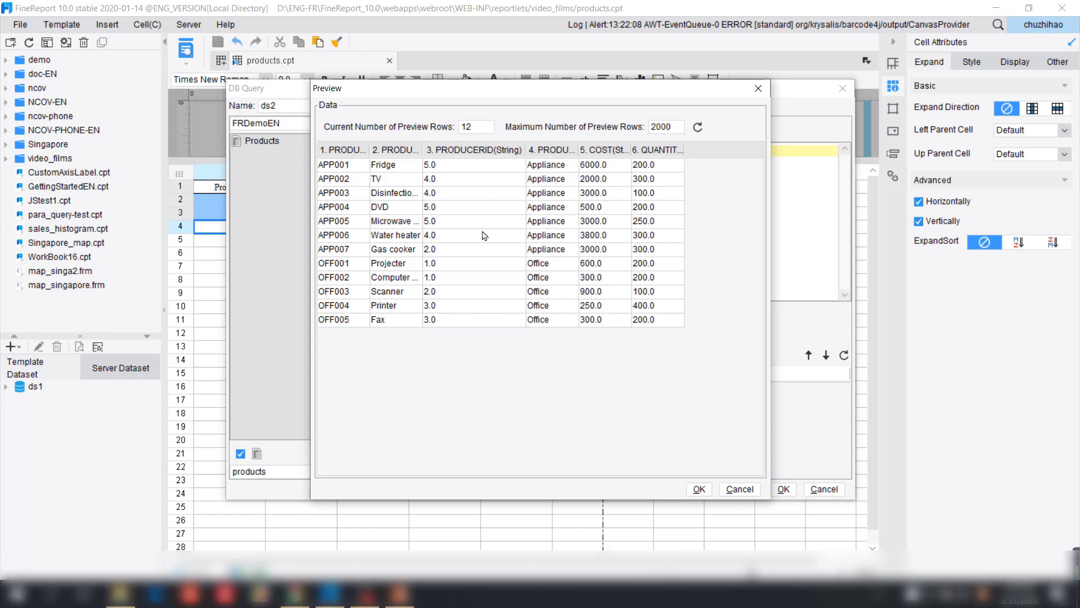
pyautogui.click(758, 90)
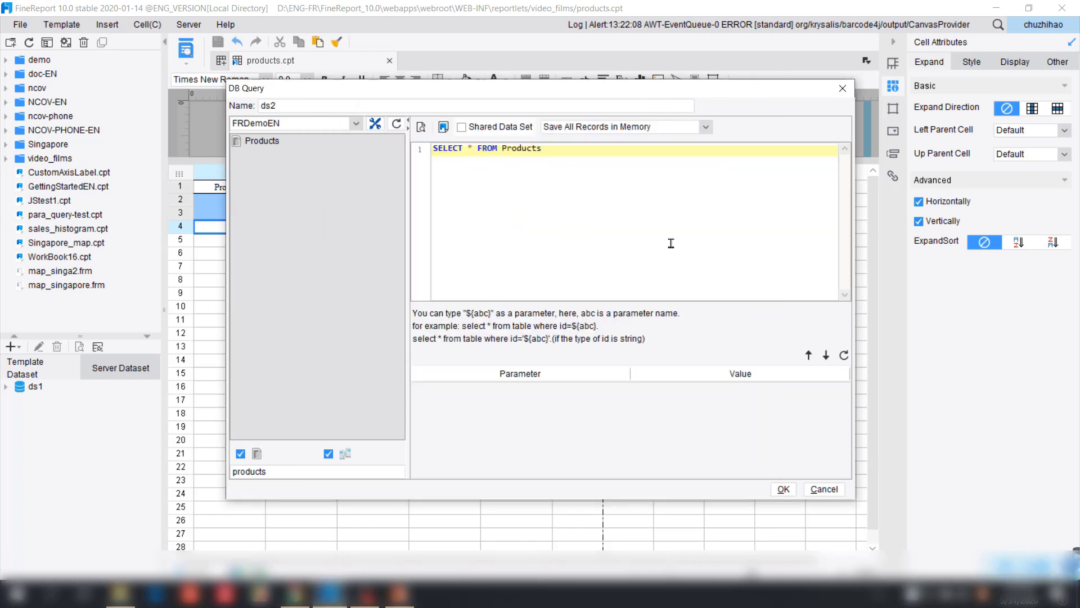
pyautogui.click(783, 489)
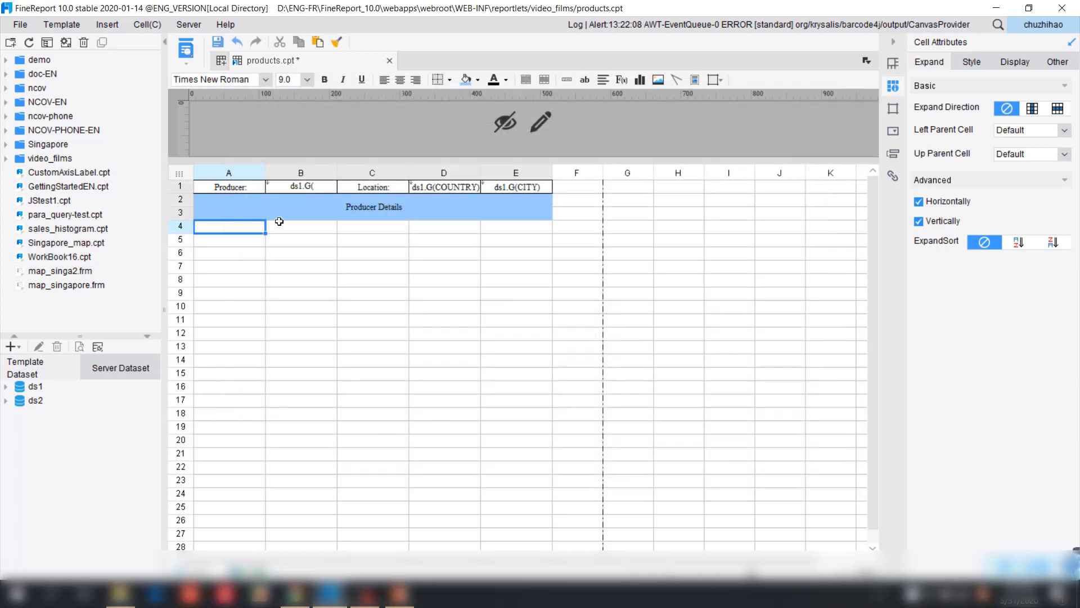
# - Enter the column headers PRODUCTTYPE, PRODUCTNAME, COST, QUANTITY and VOLUME in cells A4 to E4, using the ds2 fields as reference
pyautogui.click(6, 401)
pyautogui.doubleClick(248, 228)
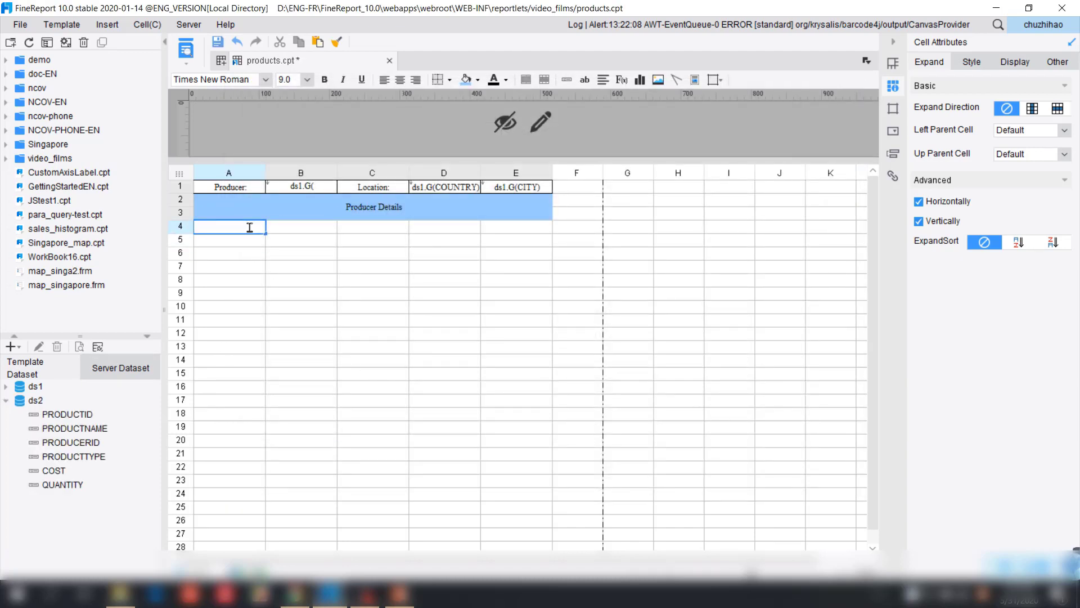
pyautogui.write('PRO')
pyautogui.click(297, 222)
pyautogui.write('PRO')
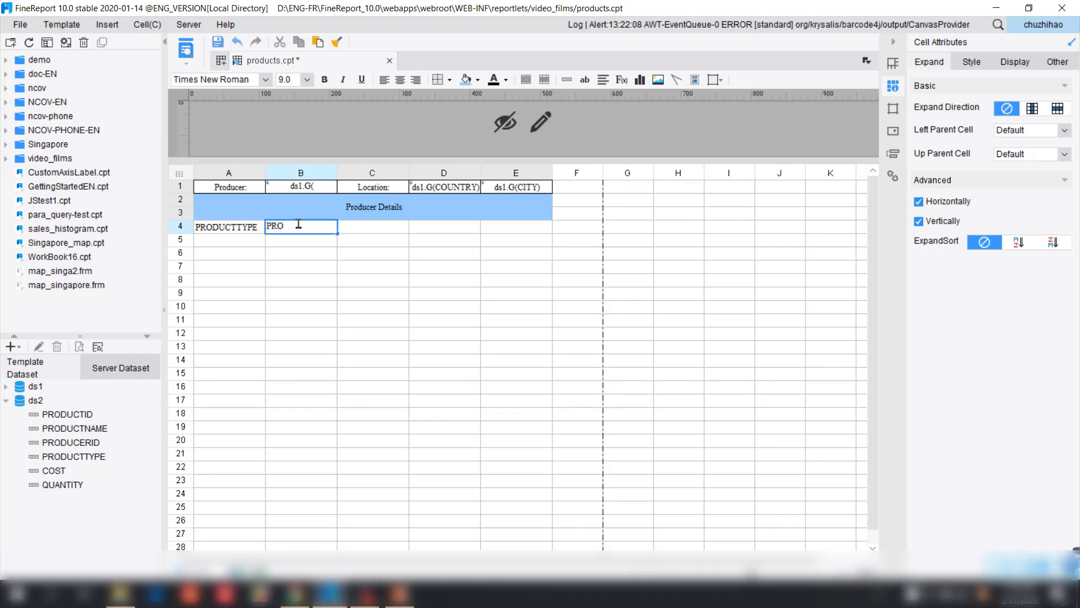
pyautogui.write('DUCTNAME')
pyautogui.click(390, 228)
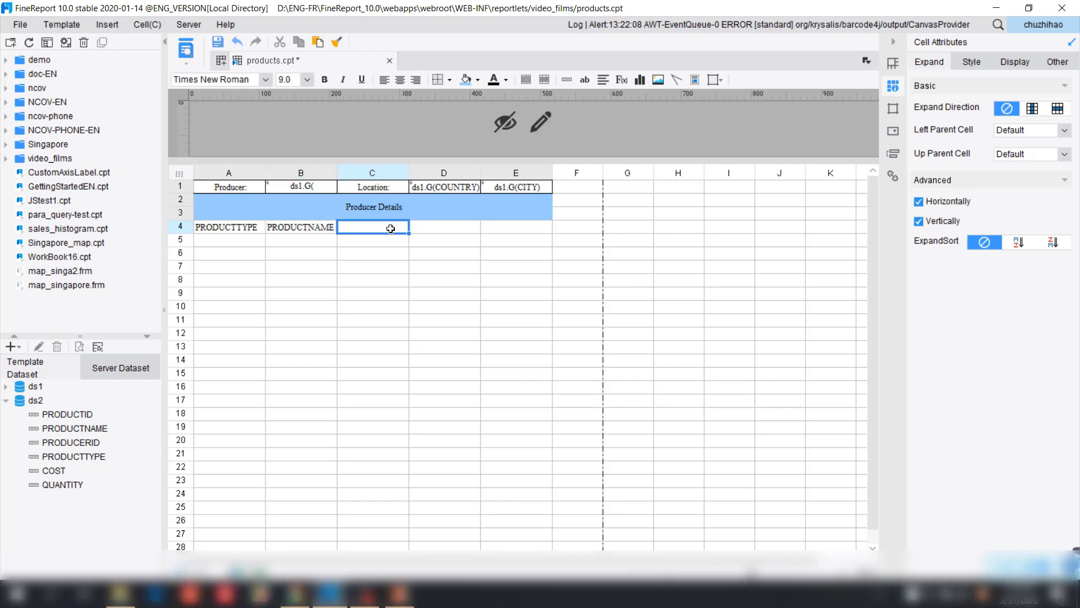
pyautogui.write('COST')
pyautogui.click(451, 227)
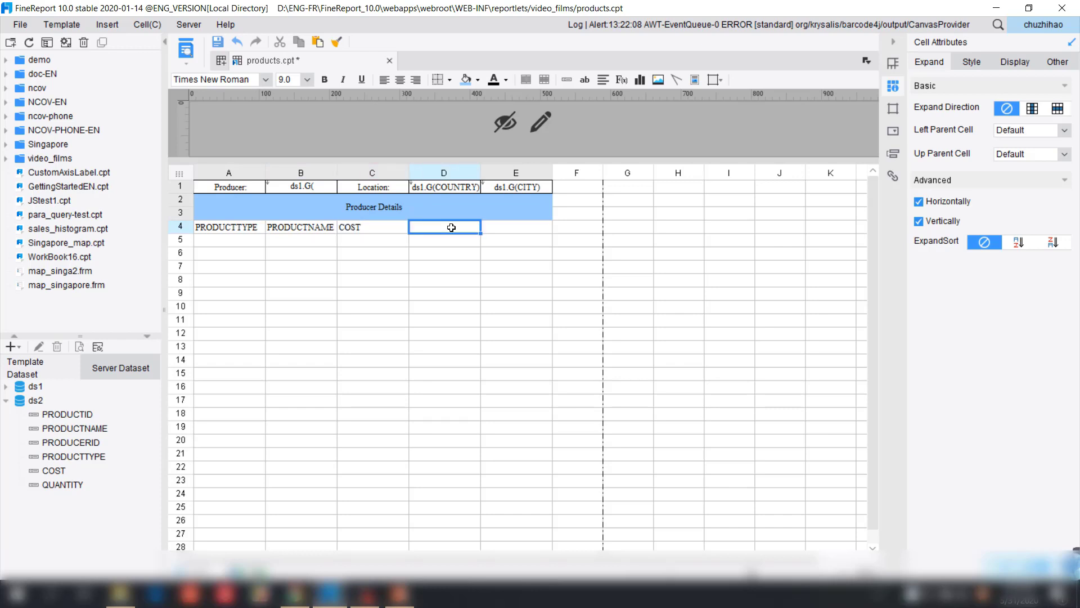
pyautogui.write('QUANTITY')
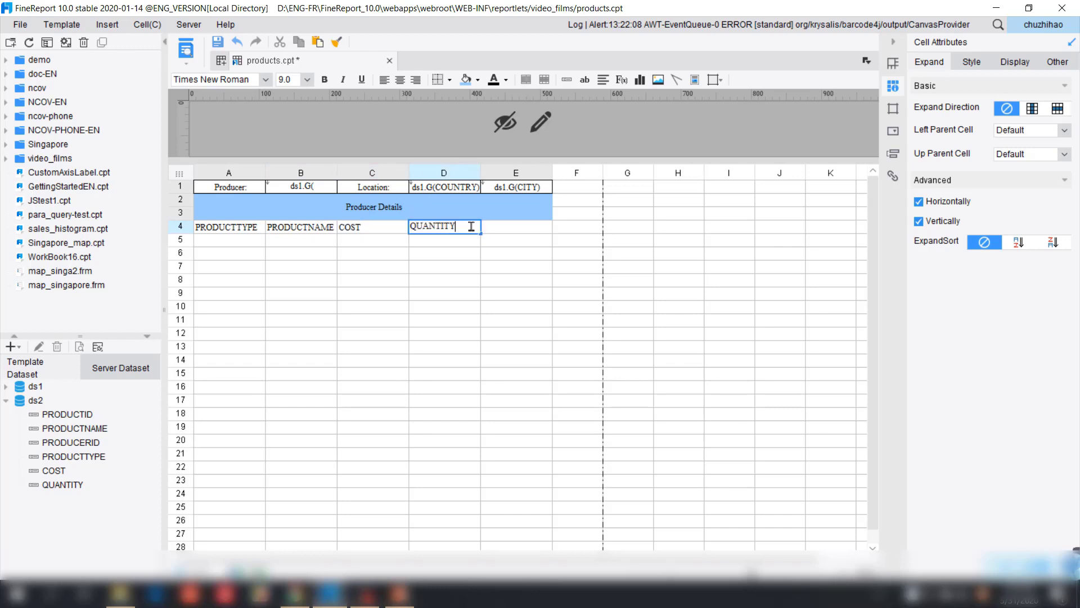
pyautogui.click(515, 226)
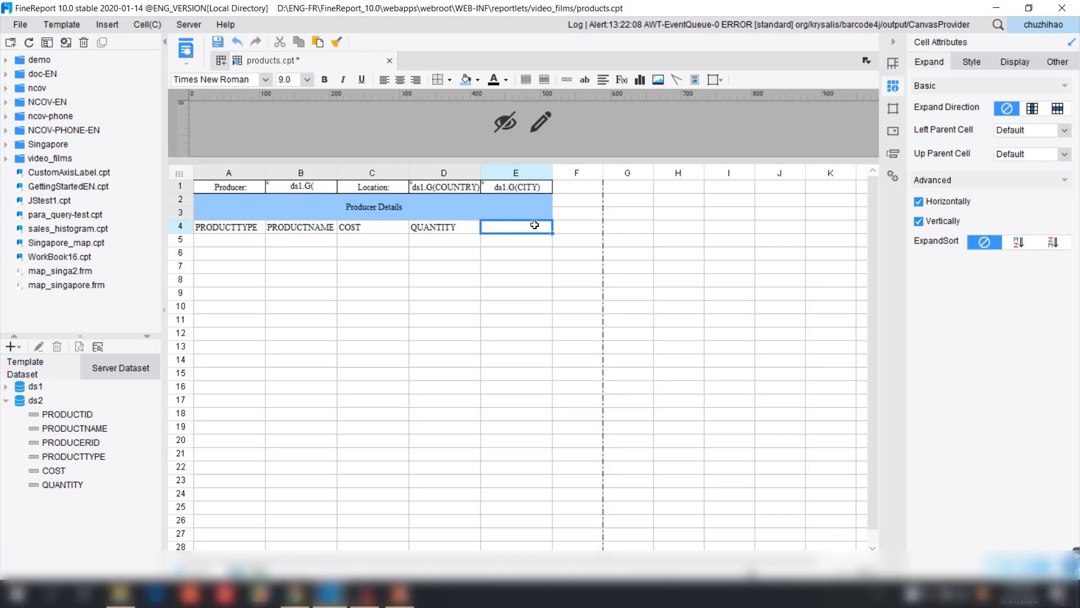
pyautogui.write('VOLUME')
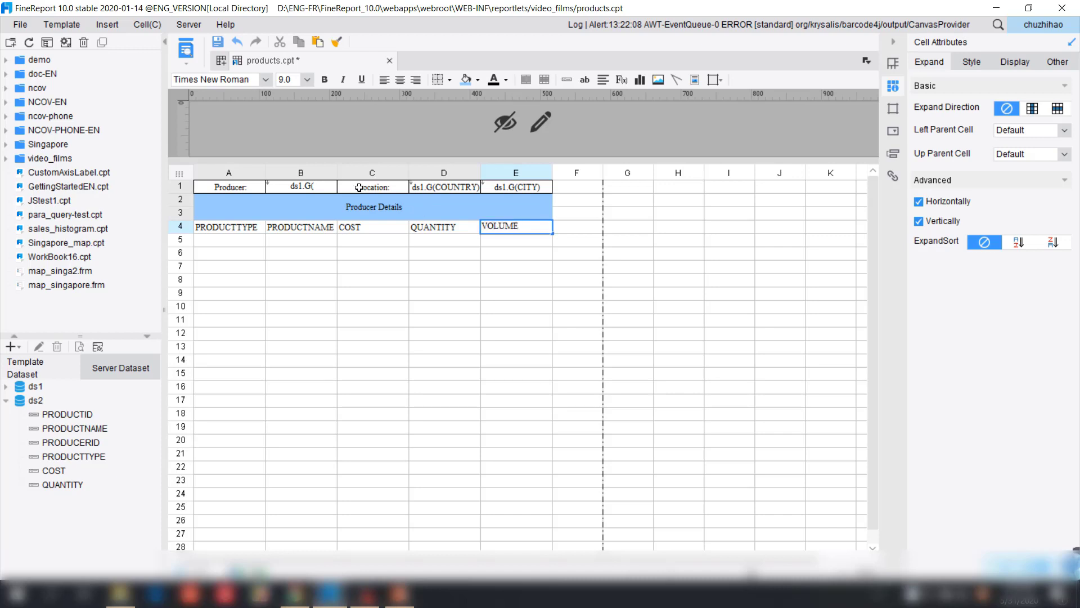
# - Centre the header cells A4 to E4, apply borders around all of them, and save the report
pyautogui.click(218, 41)
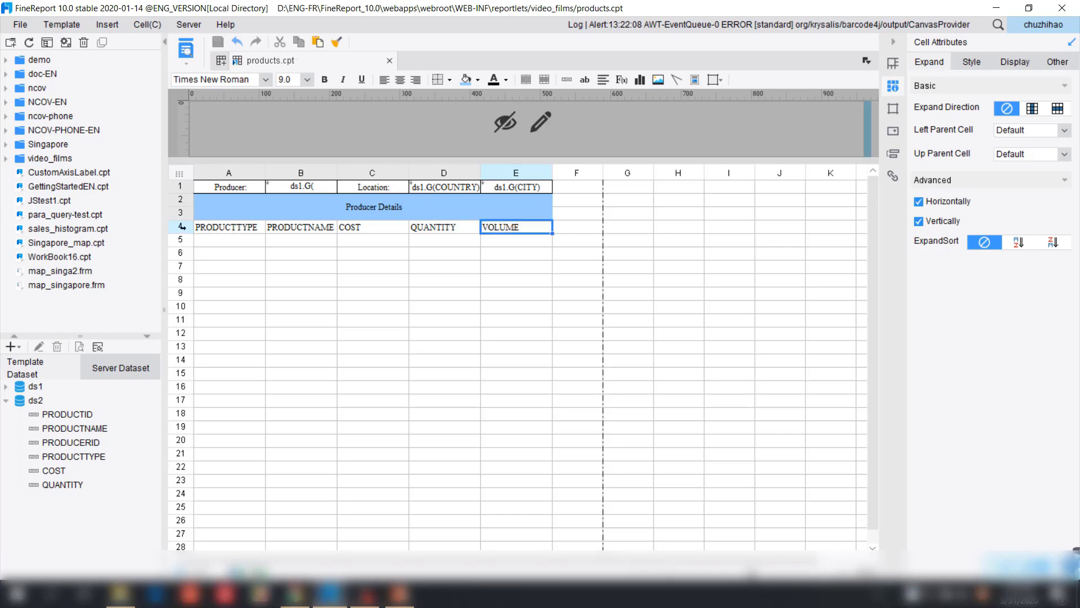
pyautogui.moveTo(223, 234); pyautogui.dragTo(515, 227)
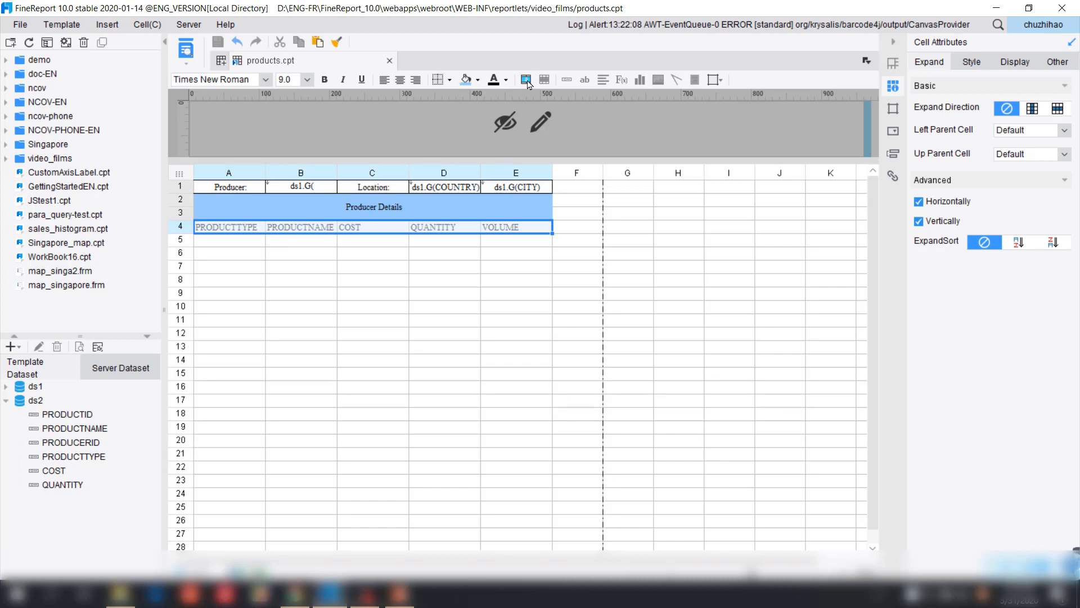
pyautogui.click(400, 79)
pyautogui.click(445, 81)
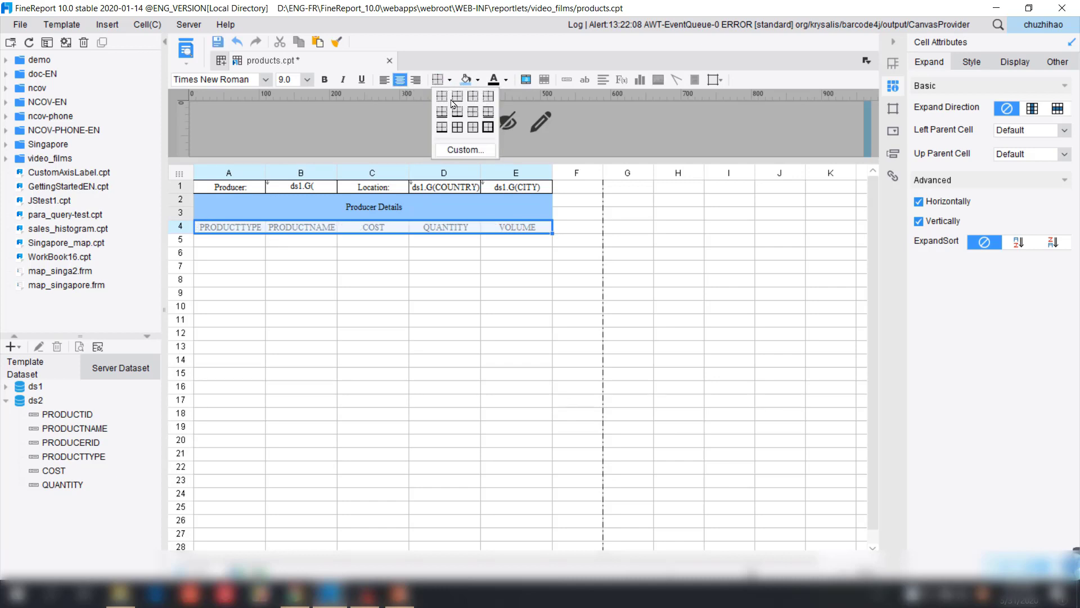
pyautogui.click(458, 130)
pyautogui.click(217, 42)
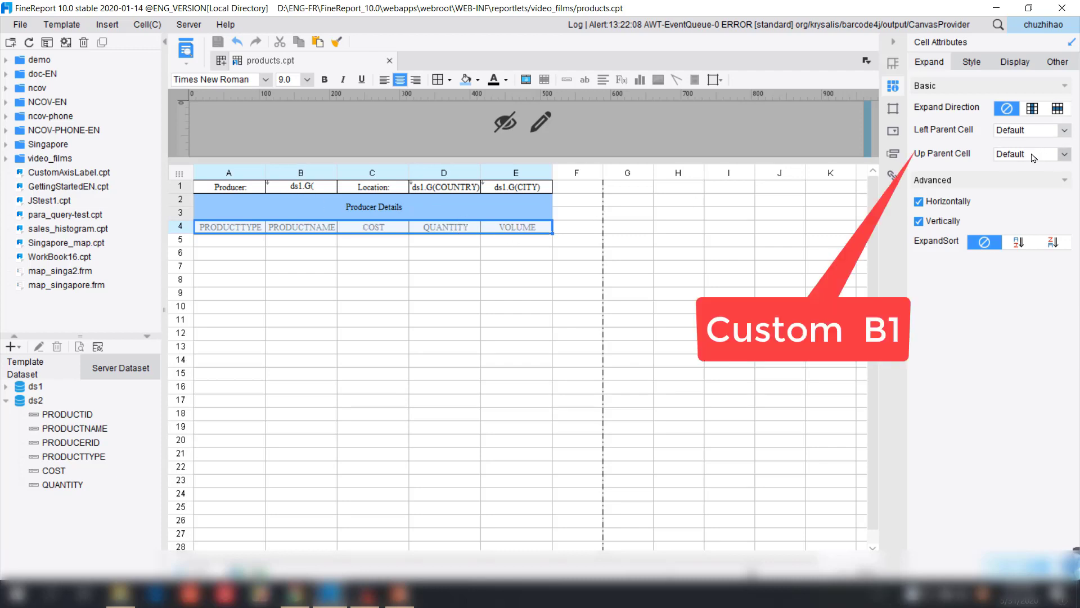
# - Set the up parent cell of header cells A4 to E4 to custom B1 and save the report
pyautogui.click(1063, 155)
pyautogui.click(1058, 180)
pyautogui.click(1063, 171)
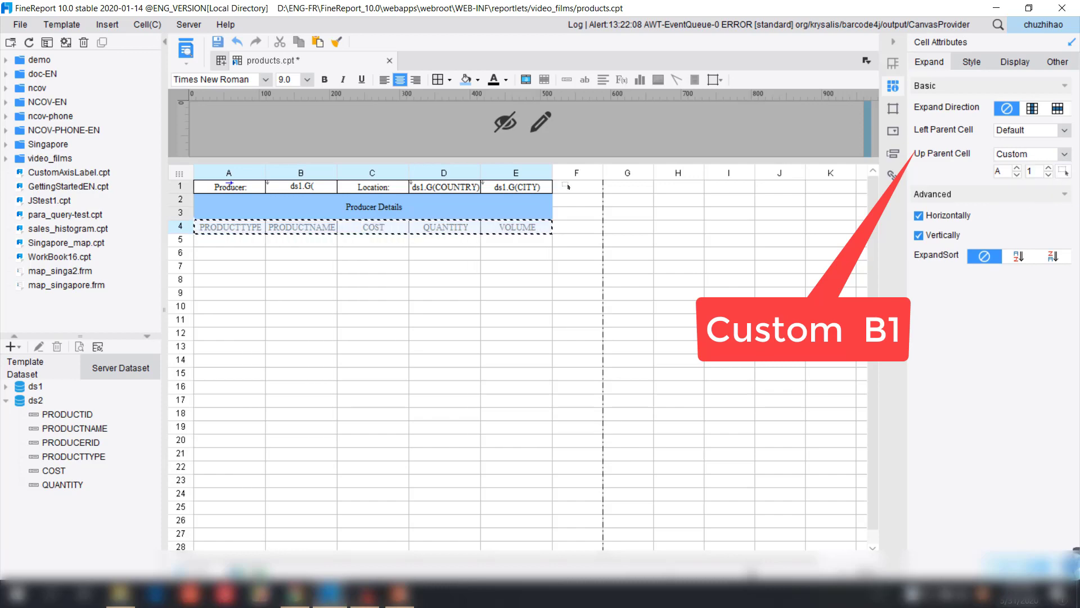
pyautogui.click(311, 190)
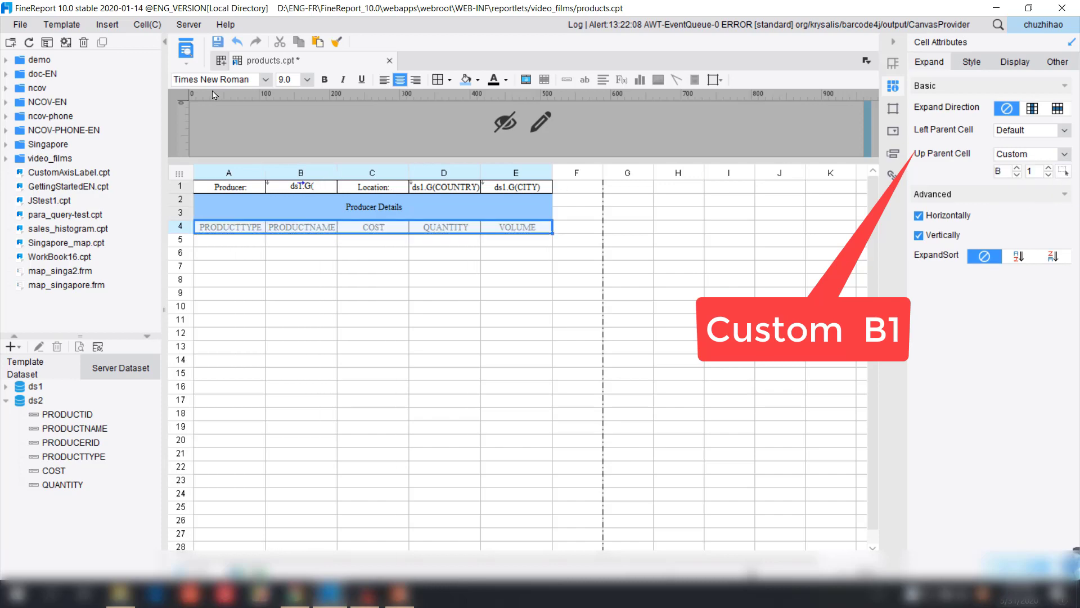
pyautogui.click(218, 42)
# - Preview the products report in the browser, examine the column headers beneath each Producer Details band, and return to the FineReport designer
pyautogui.click(186, 51)
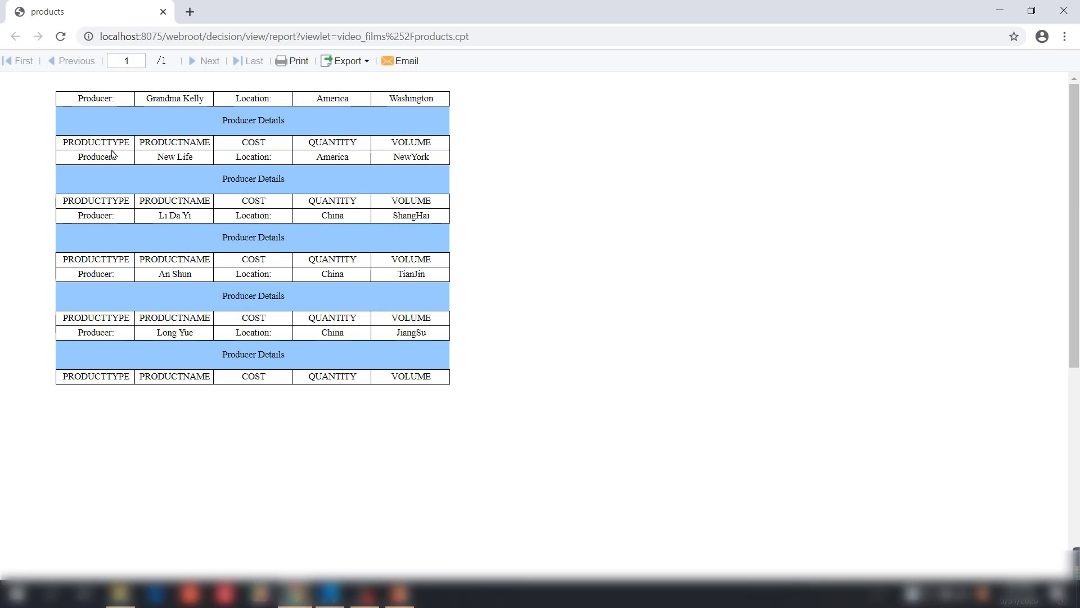
pyautogui.moveTo(63, 143); pyautogui.dragTo(253, 142)
pyautogui.click(451, 139)
pyautogui.click(331, 593)
# - Place the ds2 fields PRODUCTTYPE, PRODUCTNAME, COST and QUANTITY in cells A5, B5, C5 and D5
pyautogui.click(248, 238)
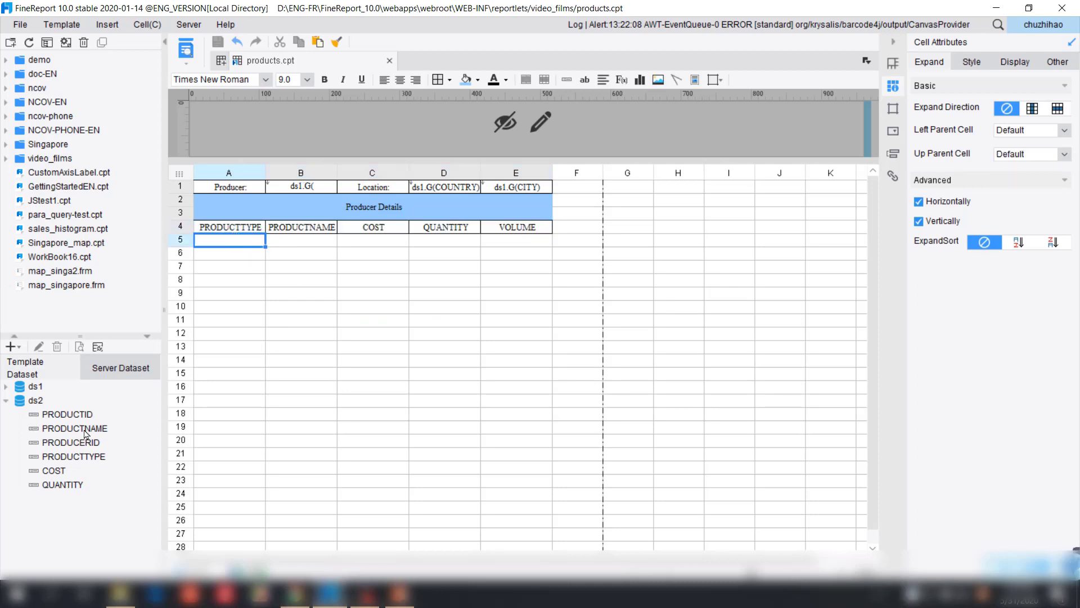
pyautogui.click(72, 459)
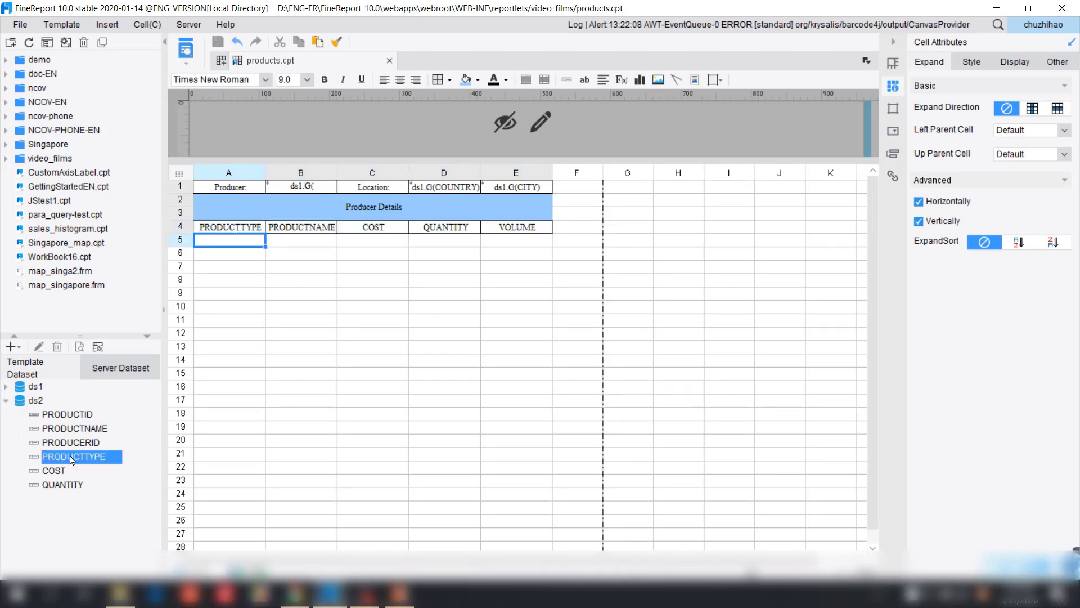
pyautogui.moveTo(149, 421); pyautogui.dragTo(239, 240)
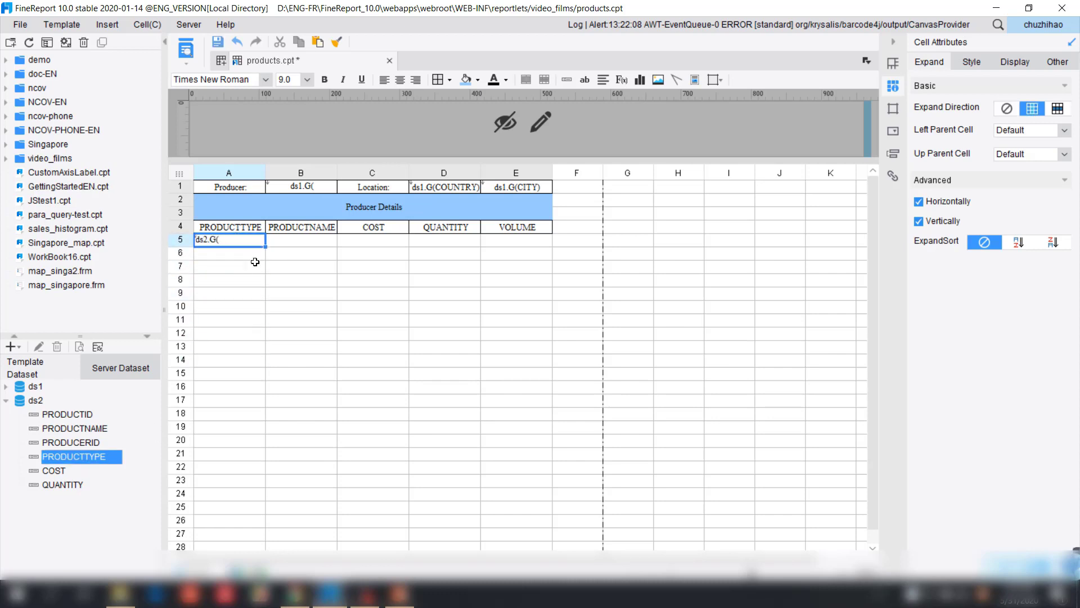
pyautogui.click(82, 429)
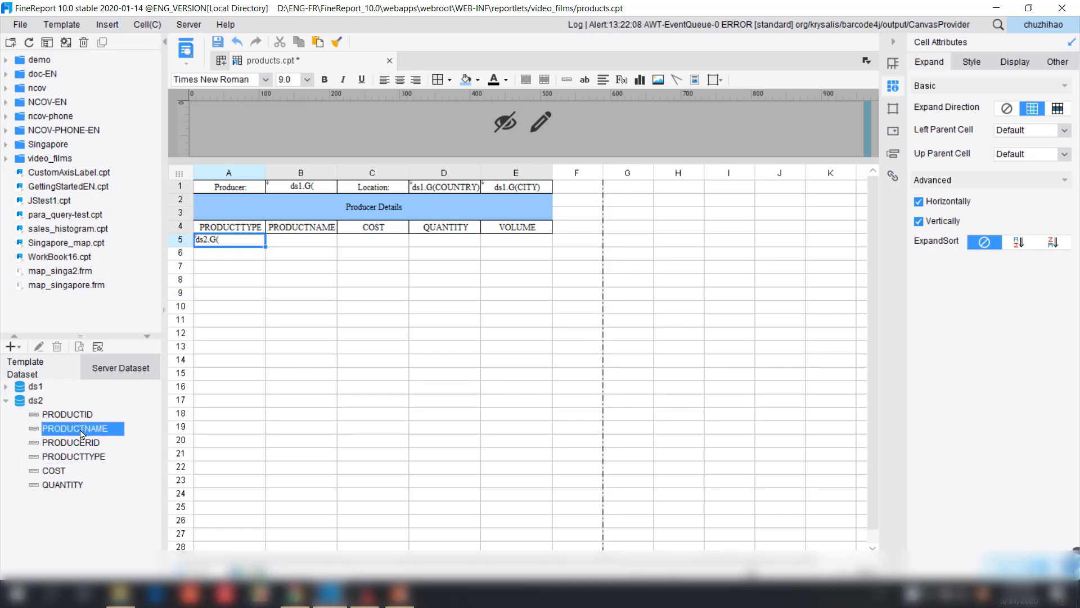
pyautogui.moveTo(196, 375); pyautogui.dragTo(304, 238)
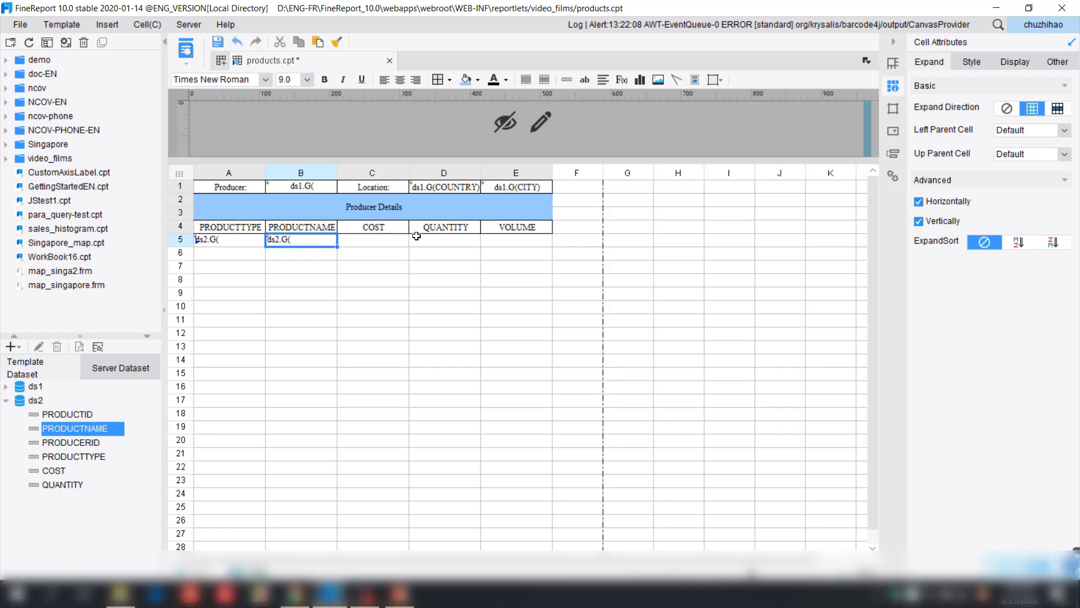
pyautogui.click(52, 472)
pyautogui.moveTo(52, 472); pyautogui.dragTo(368, 246)
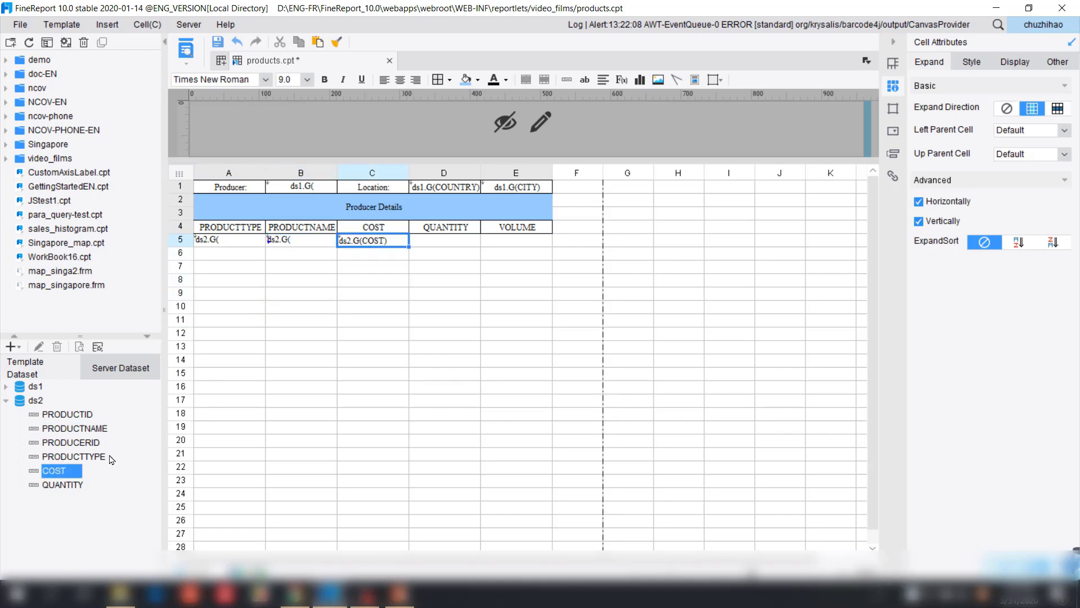
pyautogui.click(55, 487)
pyautogui.moveTo(56, 487); pyautogui.dragTo(448, 240)
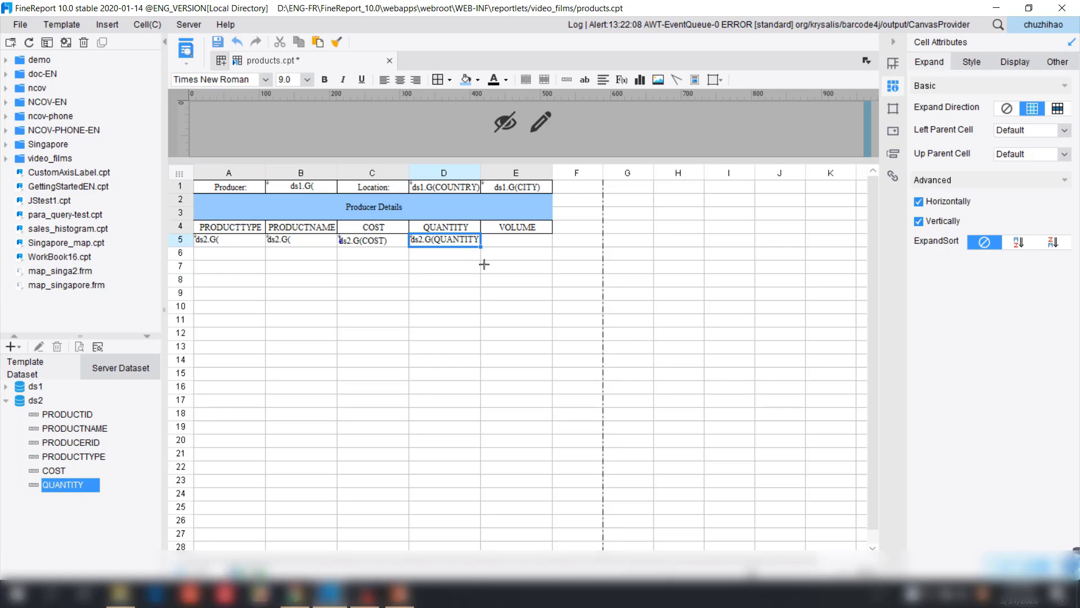
# - Enter the formula =C5*D5 in cell E5, and format cells A5 to E5 with centred text and full borders, saving the report
pyautogui.click(520, 242)
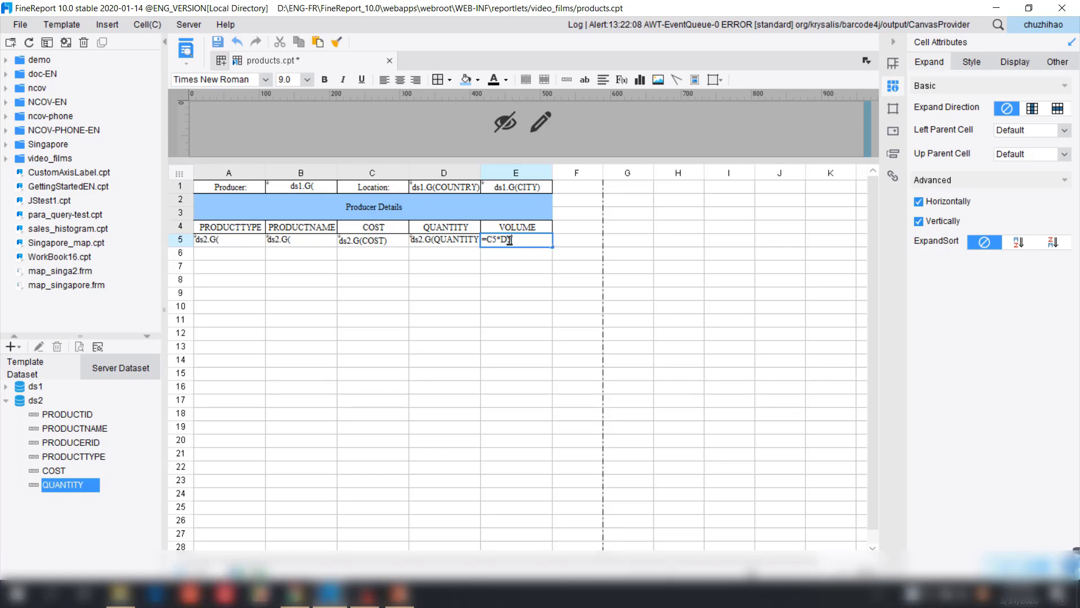
pyautogui.moveTo(510, 239); pyautogui.dragTo(230, 237)
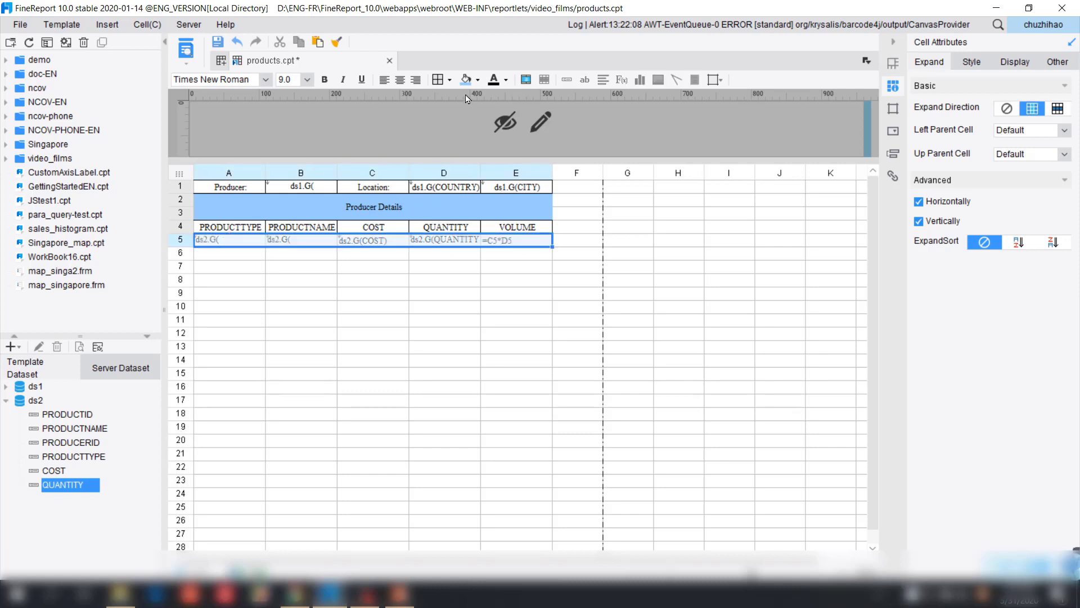
pyautogui.click(399, 81)
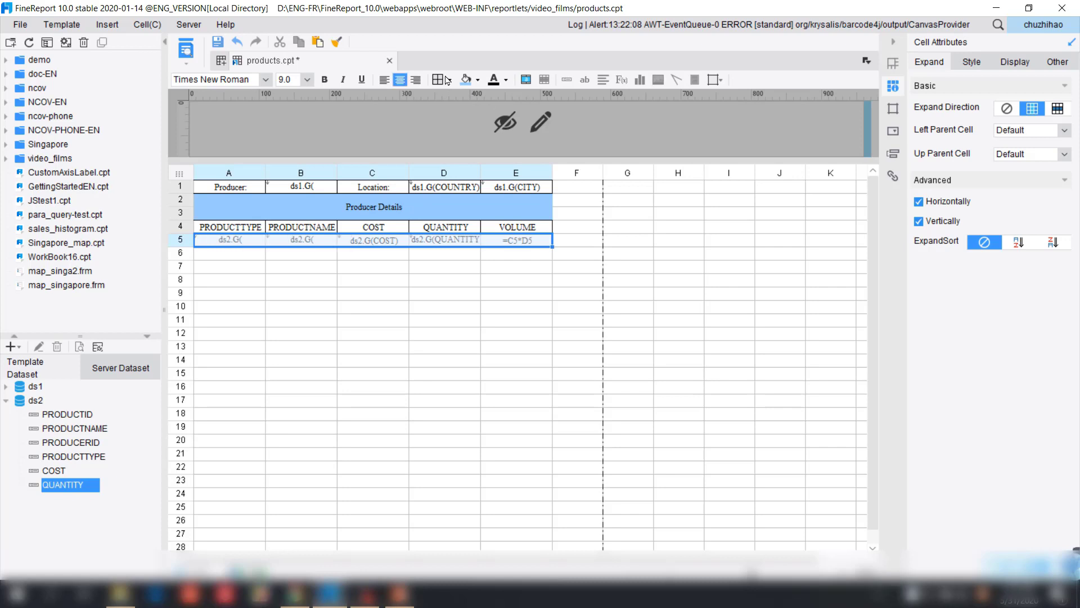
pyautogui.click(218, 43)
# - Set the up parent cell of the PRODUCTTYPE data cell A5 to custom B1 and save the report
pyautogui.click(241, 243)
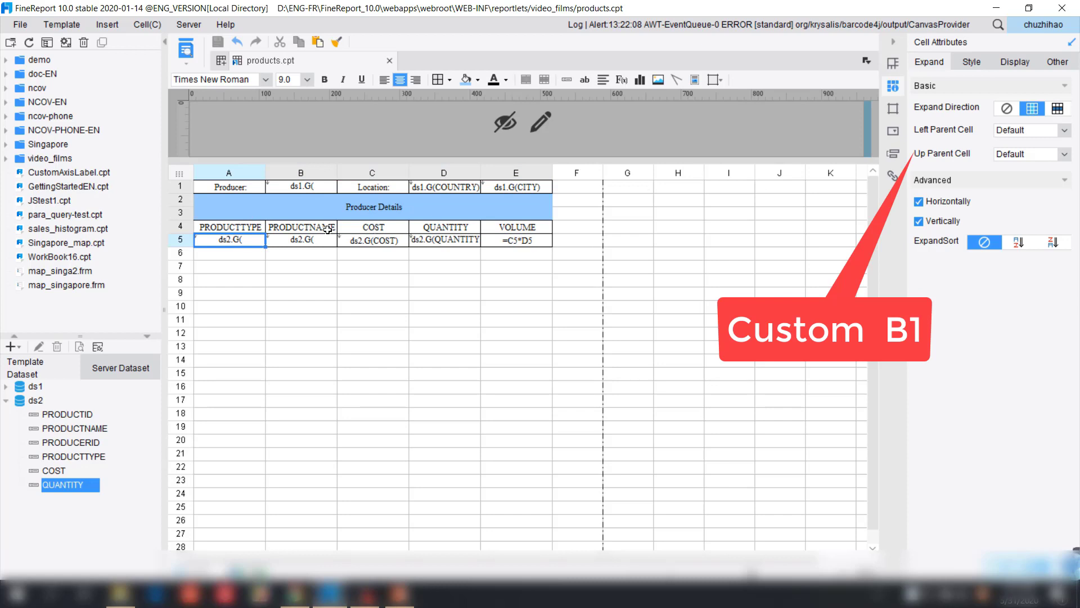
pyautogui.click(1023, 153)
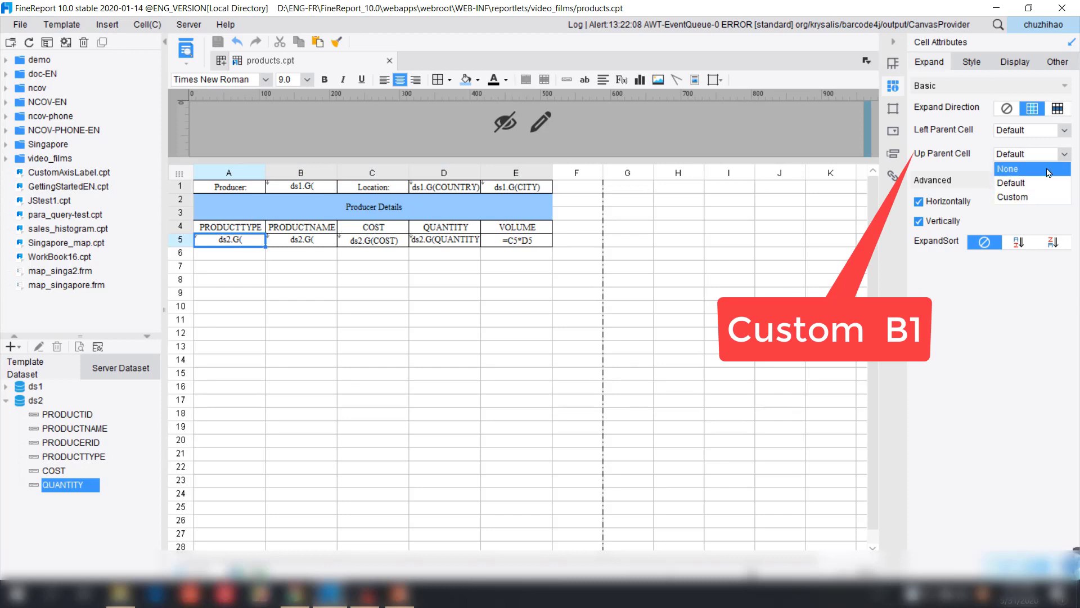
pyautogui.click(1021, 198)
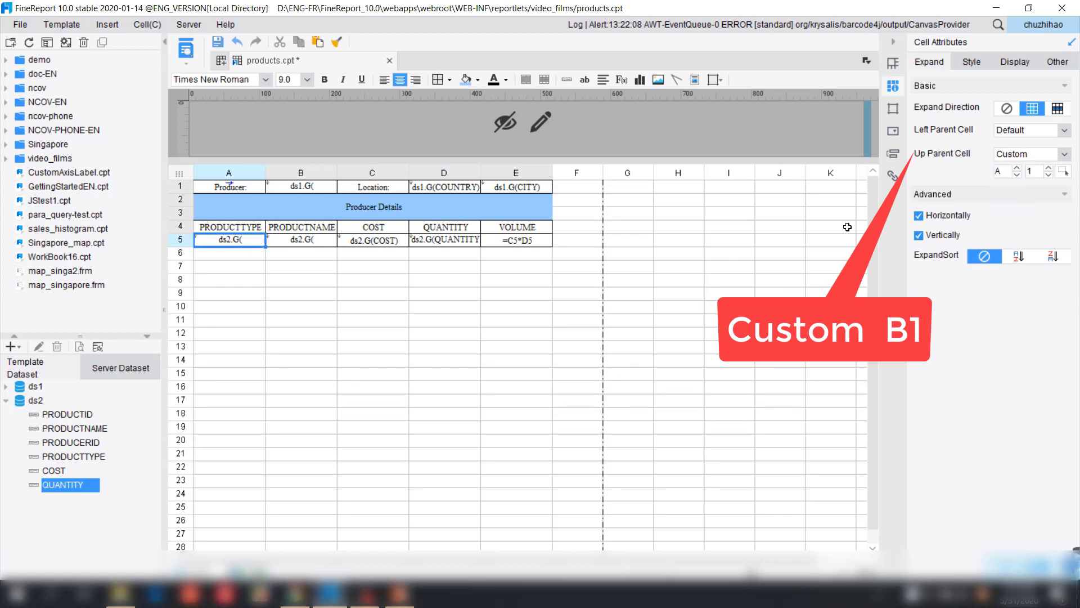
pyautogui.click(1065, 174)
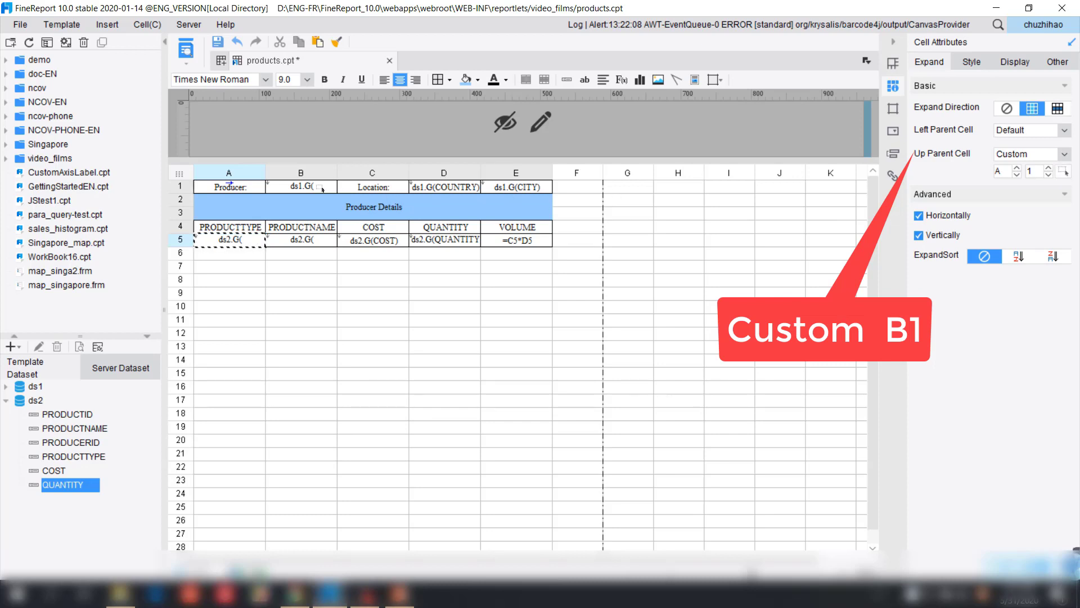
pyautogui.click(302, 185)
pyautogui.click(218, 41)
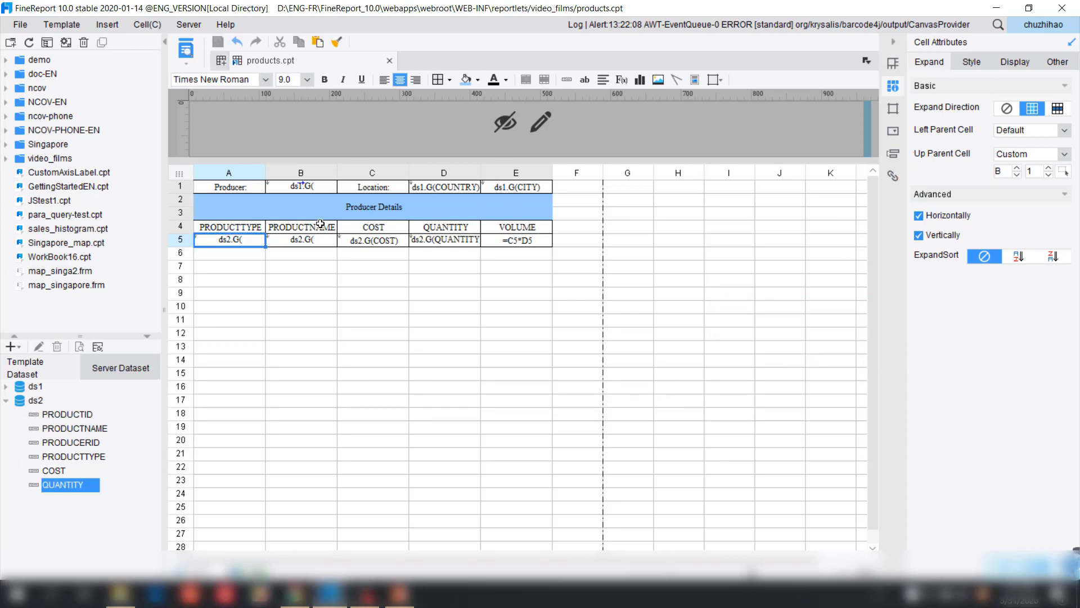
# - In the filter settings of data column A5, prepare a condition with PRODUCERID Equal to a DS Column value
pyautogui.doubleClick(250, 241)
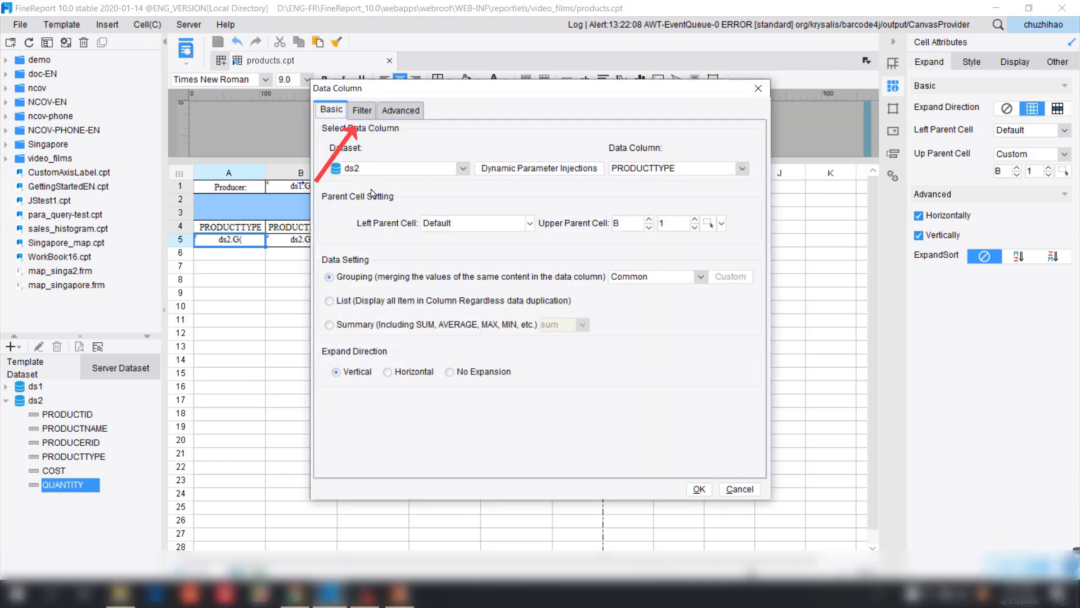
pyautogui.click(362, 109)
pyautogui.moveTo(491, 99); pyautogui.dragTo(556, 125)
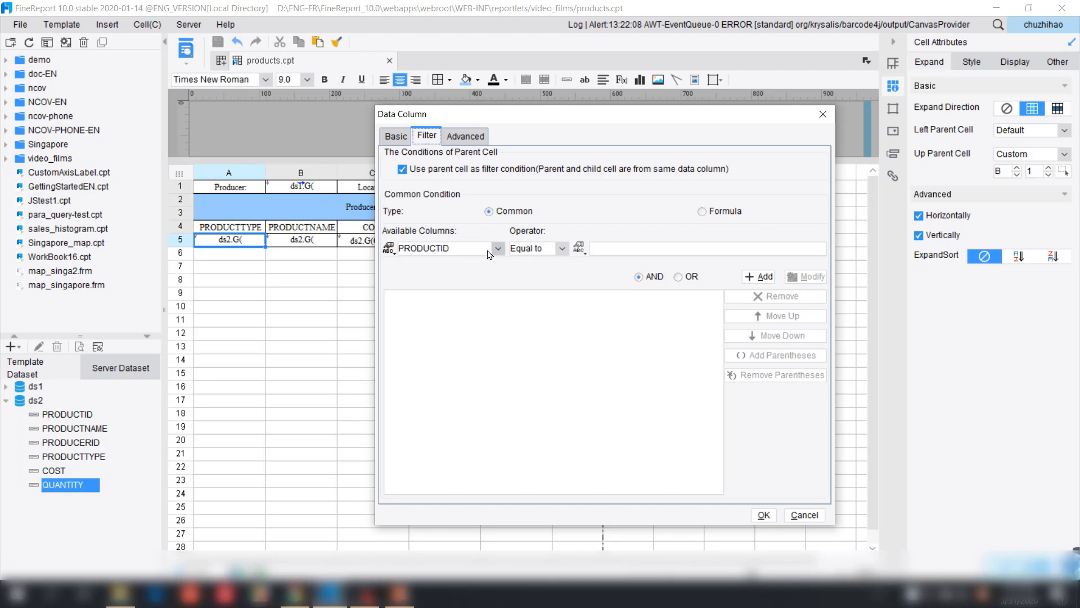
pyautogui.click(488, 250)
pyautogui.click(456, 289)
pyautogui.click(581, 251)
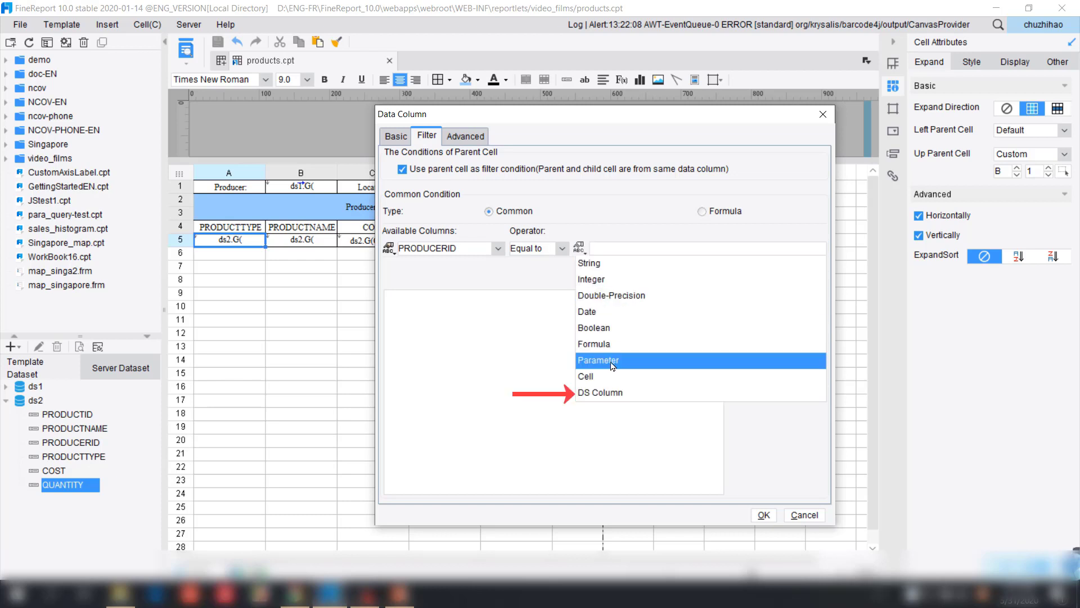
pyautogui.click(614, 394)
# - Choose PRODUCERID from ds1 as the comparison value, add the condition to A5's filter, and save the report
pyautogui.click(642, 248)
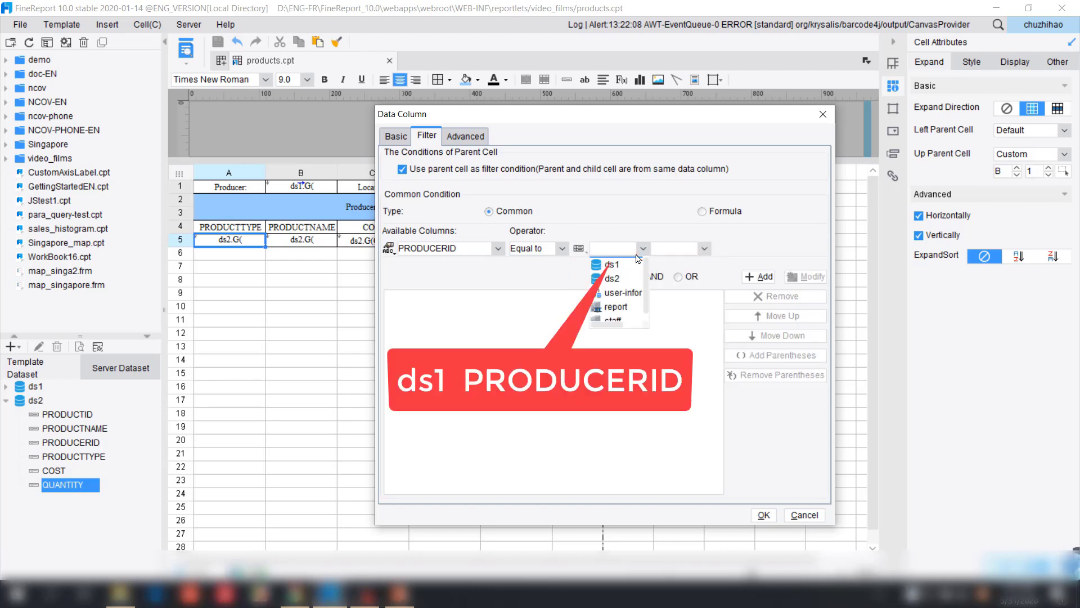
pyautogui.click(627, 265)
pyautogui.click(704, 248)
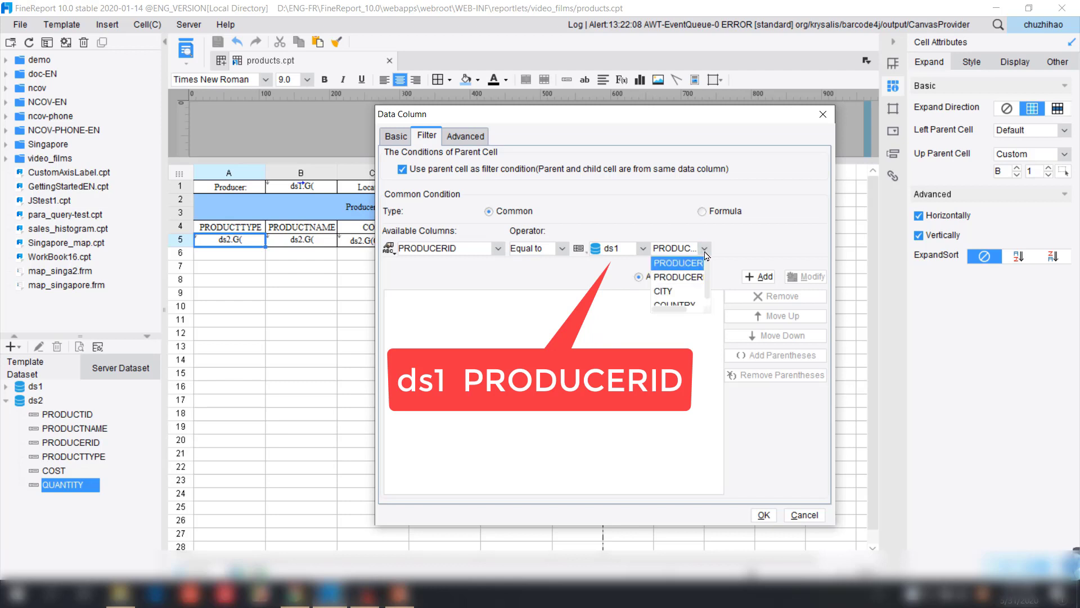
pyautogui.click(687, 264)
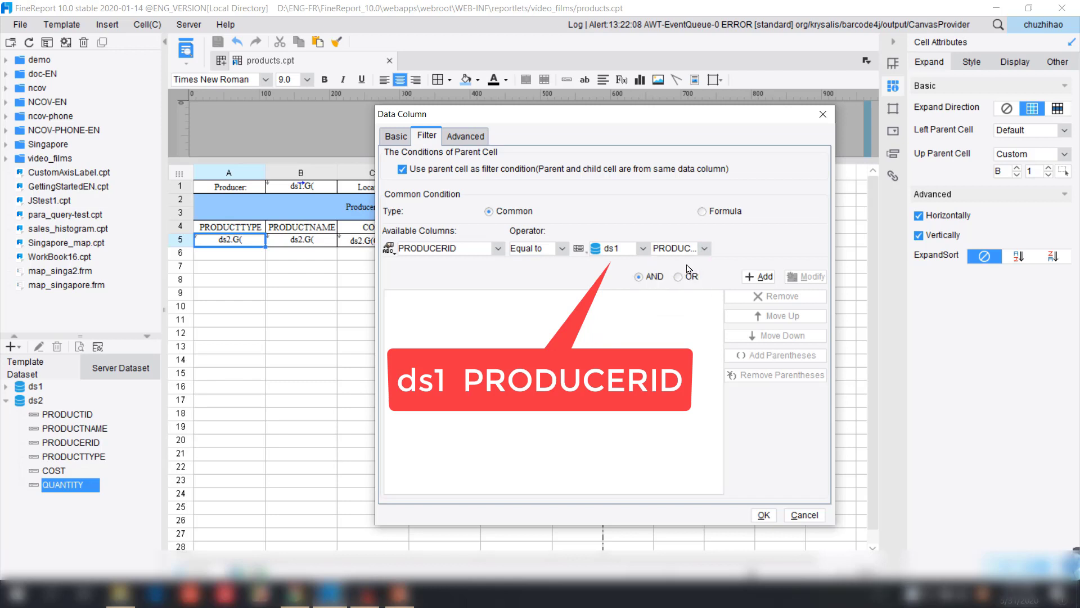
pyautogui.click(761, 279)
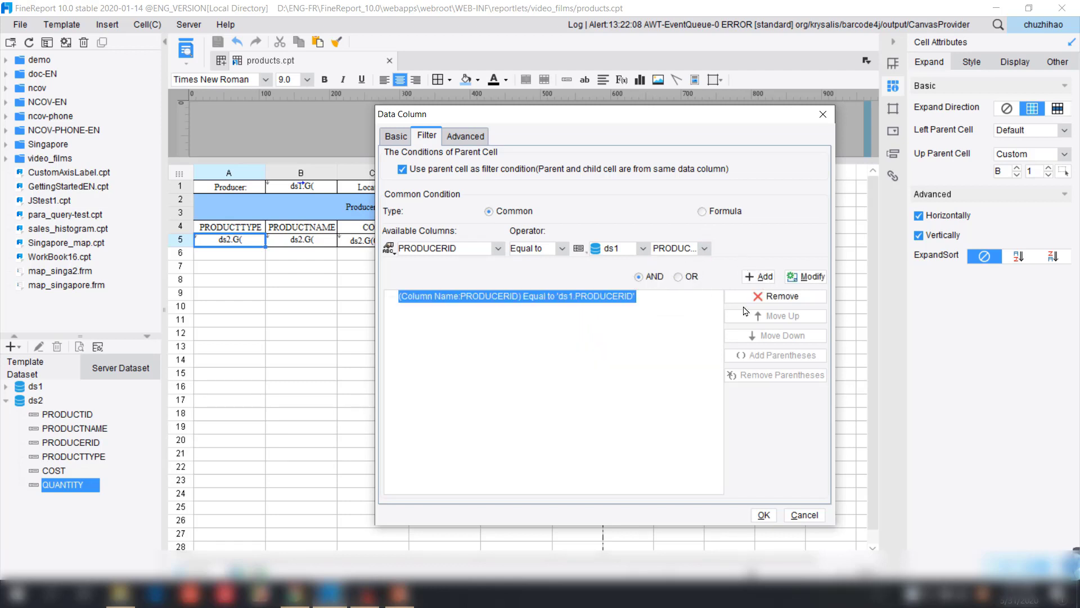
pyautogui.click(764, 515)
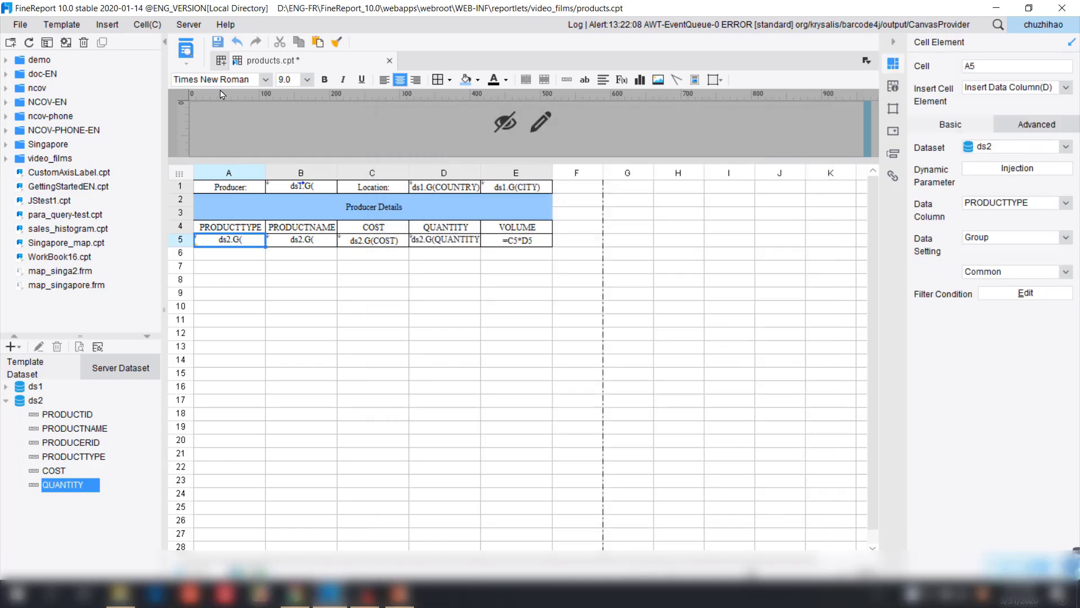
pyautogui.click(218, 44)
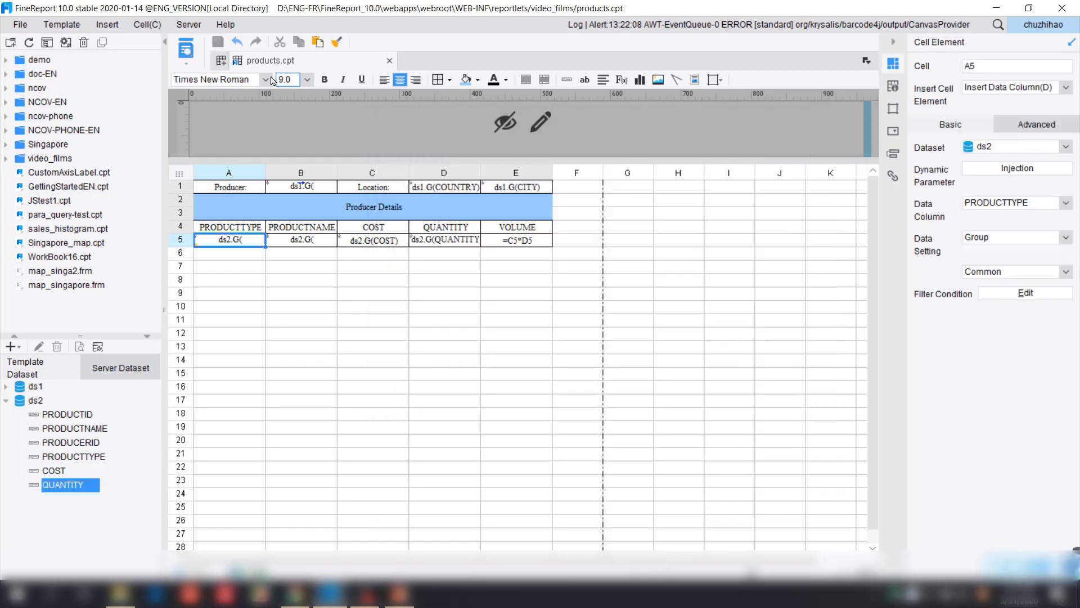
# - Preview the products report, close the older preview, examine the product rows listed under each producer, and return to the FineReport designer
pyautogui.click(192, 51)
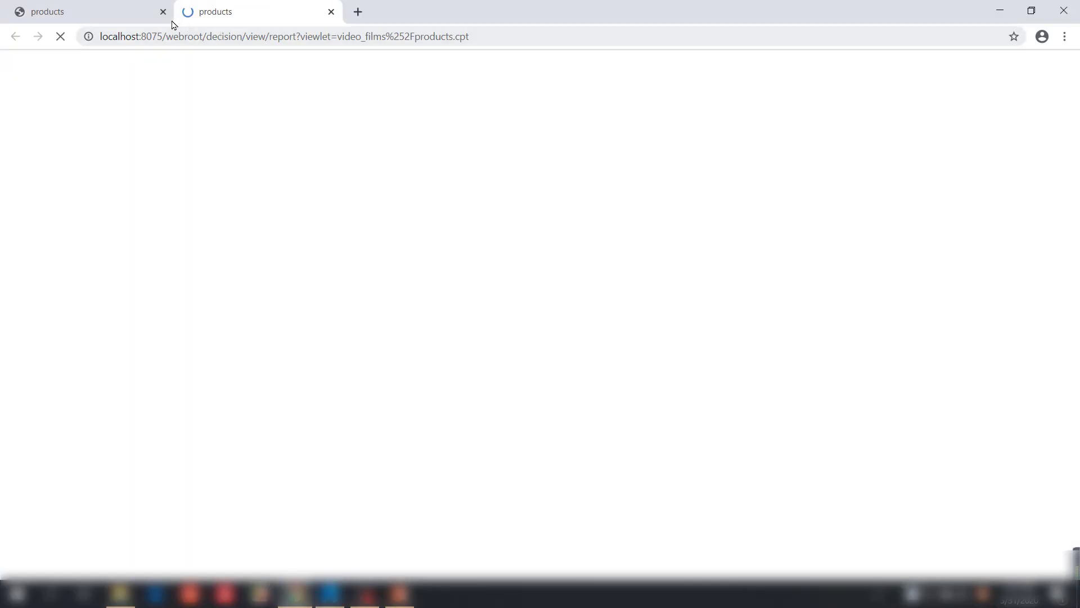
pyautogui.click(163, 12)
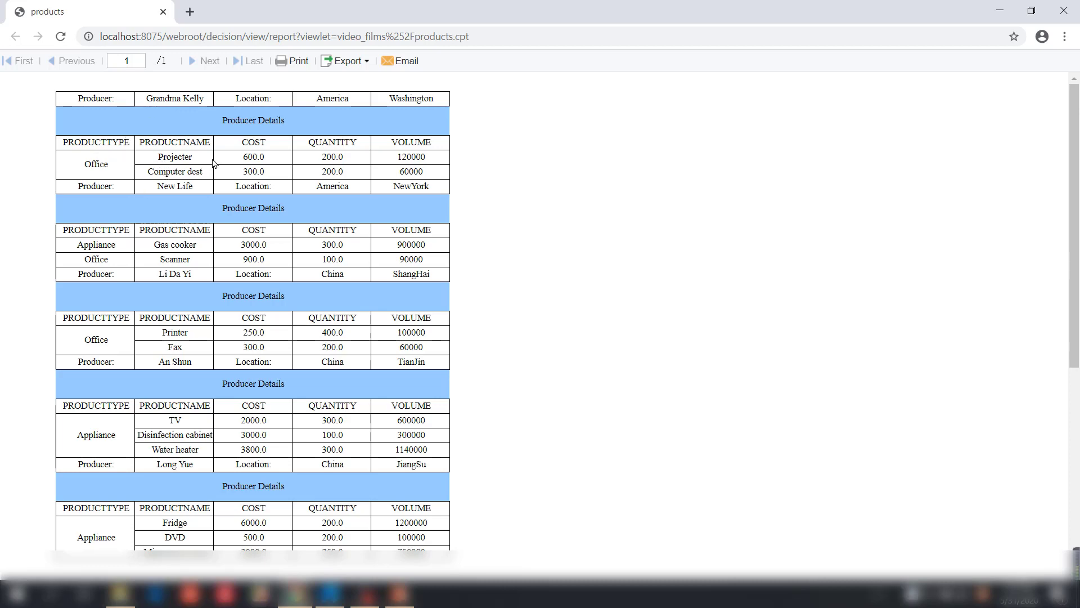
pyautogui.scroll(-6, 232, 204)
pyautogui.click(330, 594)
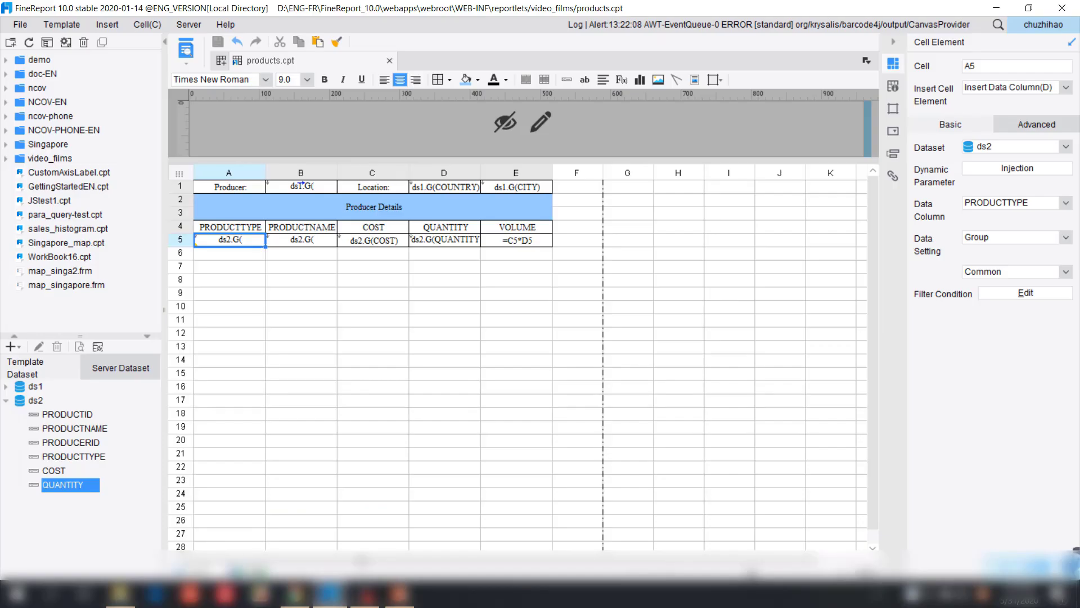
# - Insert blank text entries in cells A6 and A7 as spacer rows beneath the product details table
pyautogui.doubleClick(241, 254)
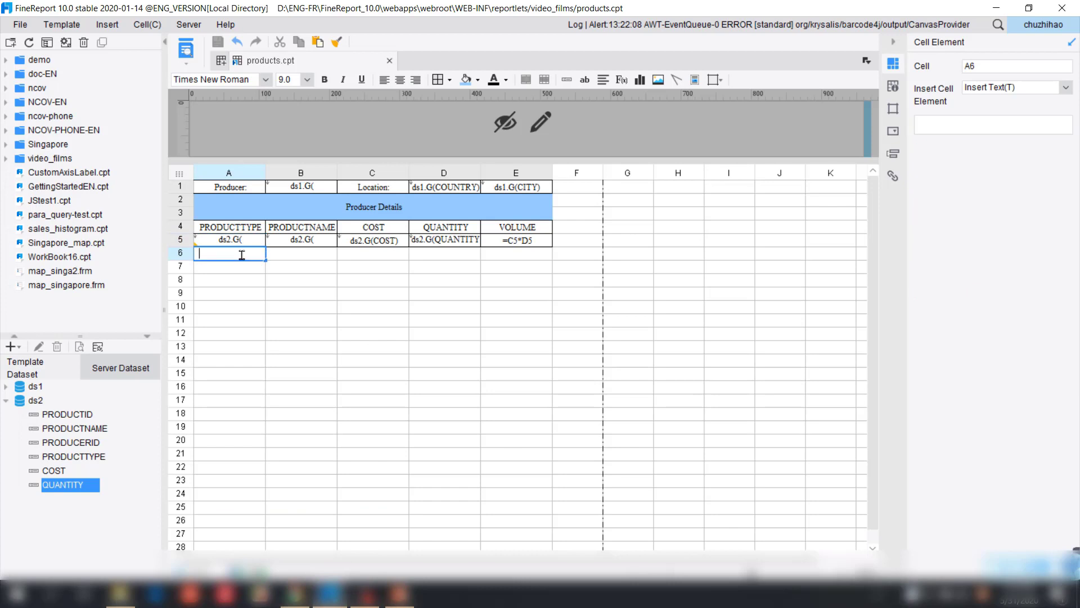
pyautogui.doubleClick(242, 268)
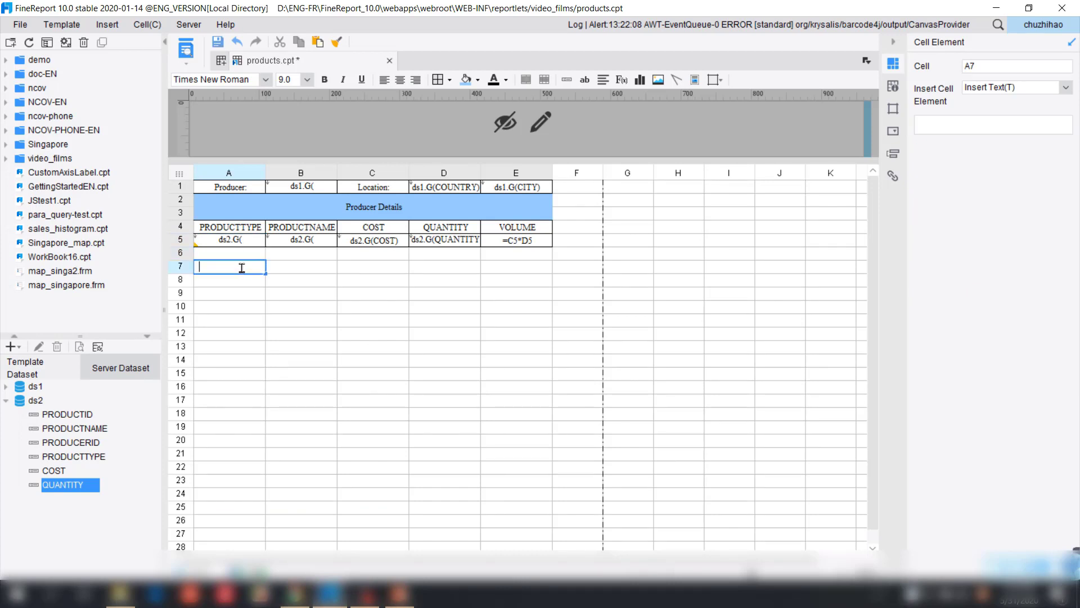
pyautogui.click(285, 273)
# - Set the up parent cell of the blank cells A6 and A7 to custom B1 and save the report
pyautogui.moveTo(229, 267); pyautogui.dragTo(231, 258)
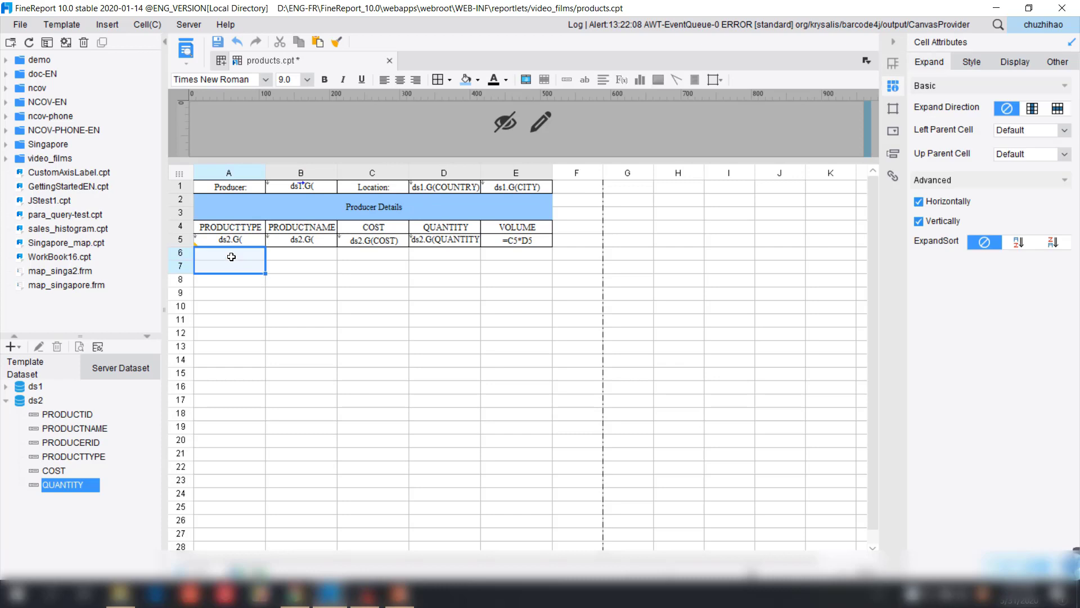
pyautogui.click(1065, 153)
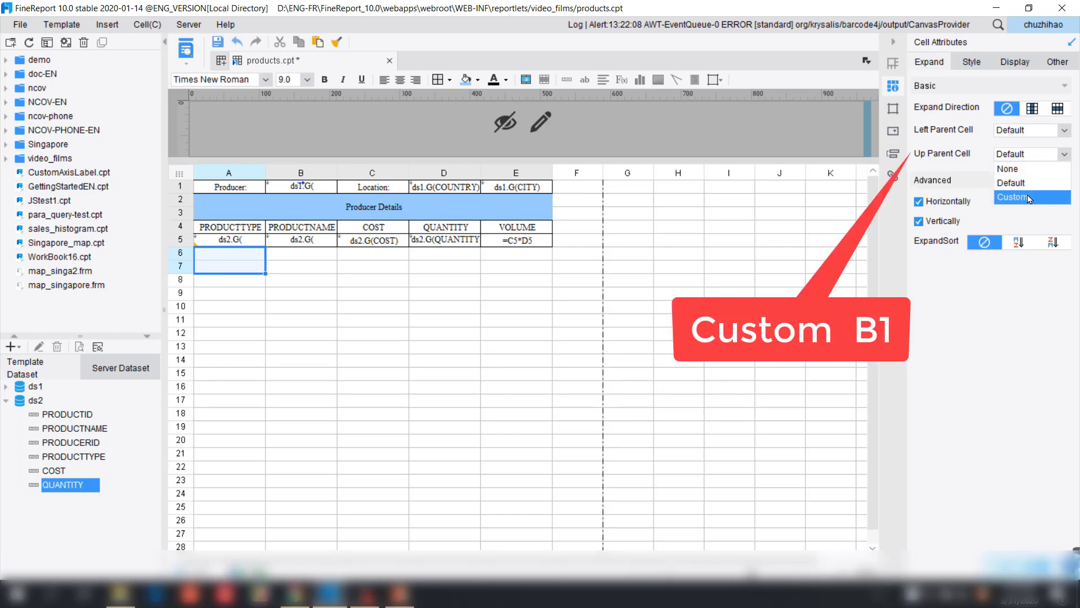
pyautogui.click(1028, 198)
pyautogui.click(1064, 171)
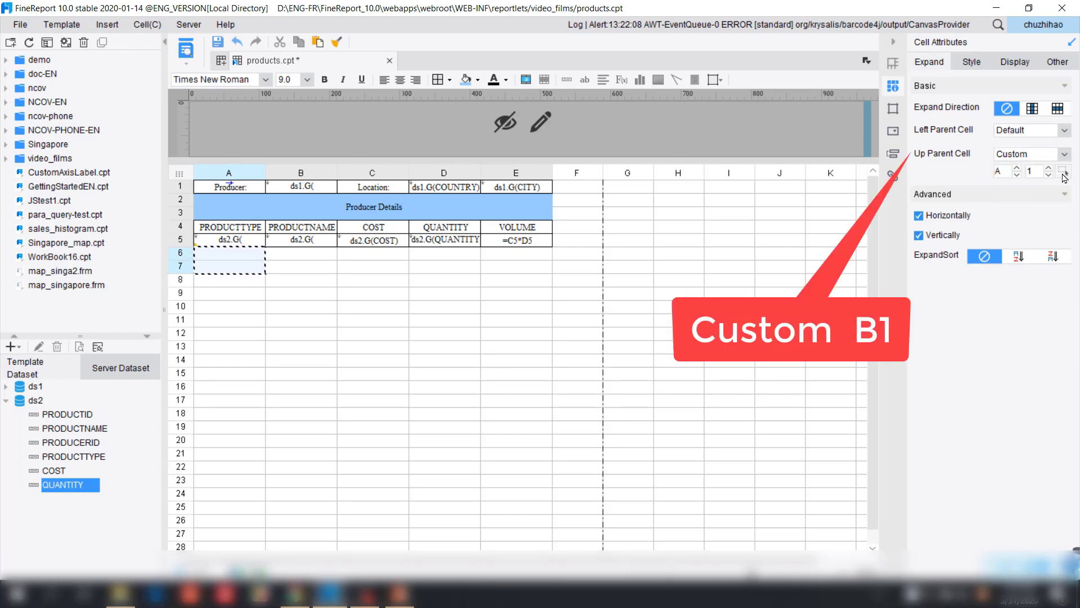
pyautogui.click(304, 187)
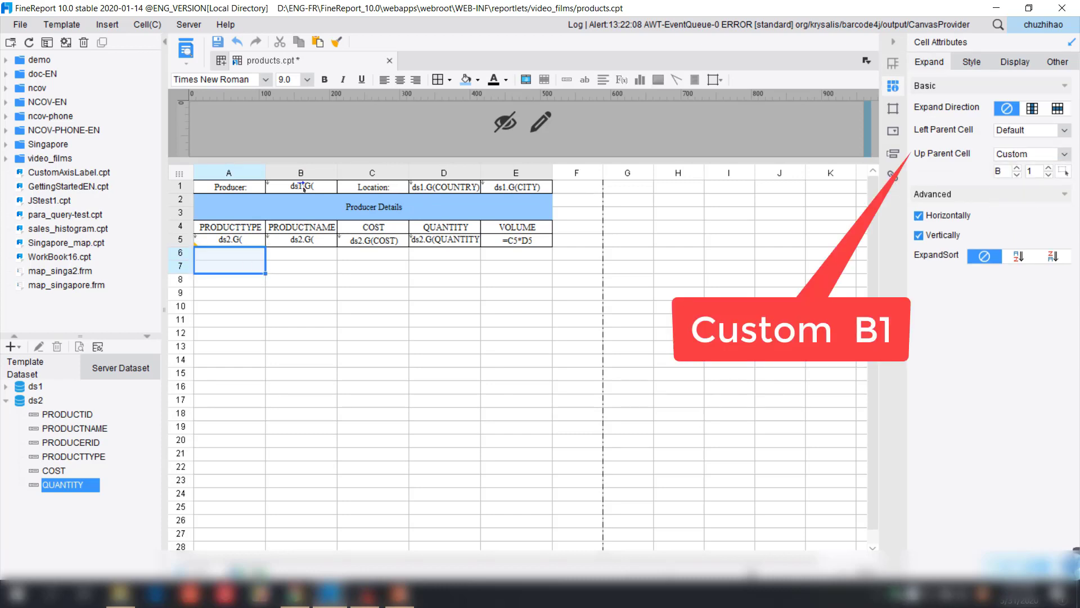
pyautogui.click(217, 42)
# - Preview the products report and examine the spacing between the producer blocks from the first to the last
pyautogui.click(186, 49)
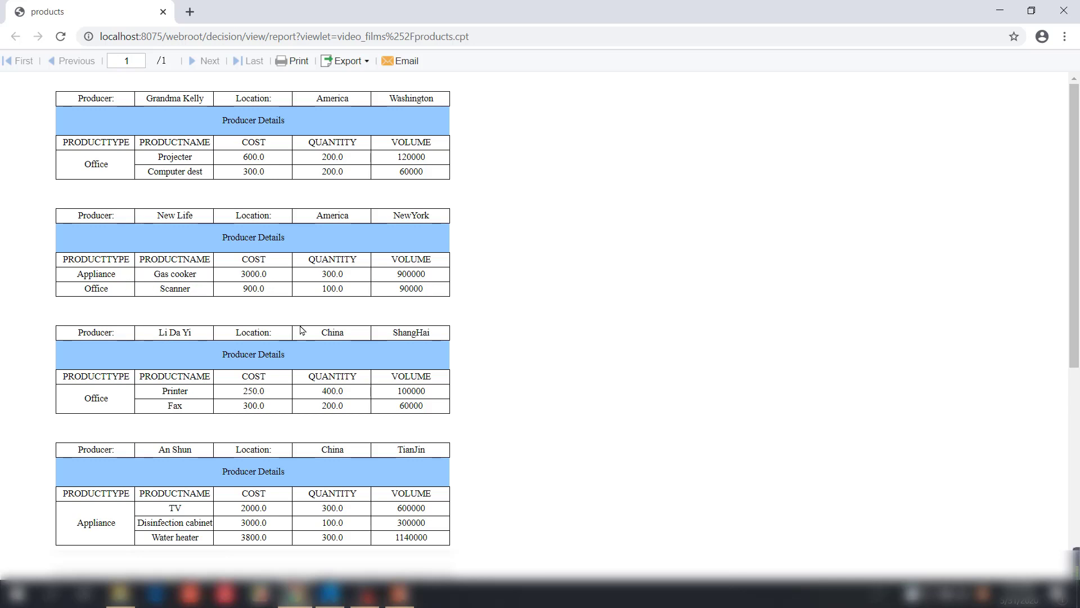
pyautogui.scroll(-6, 257, 485)
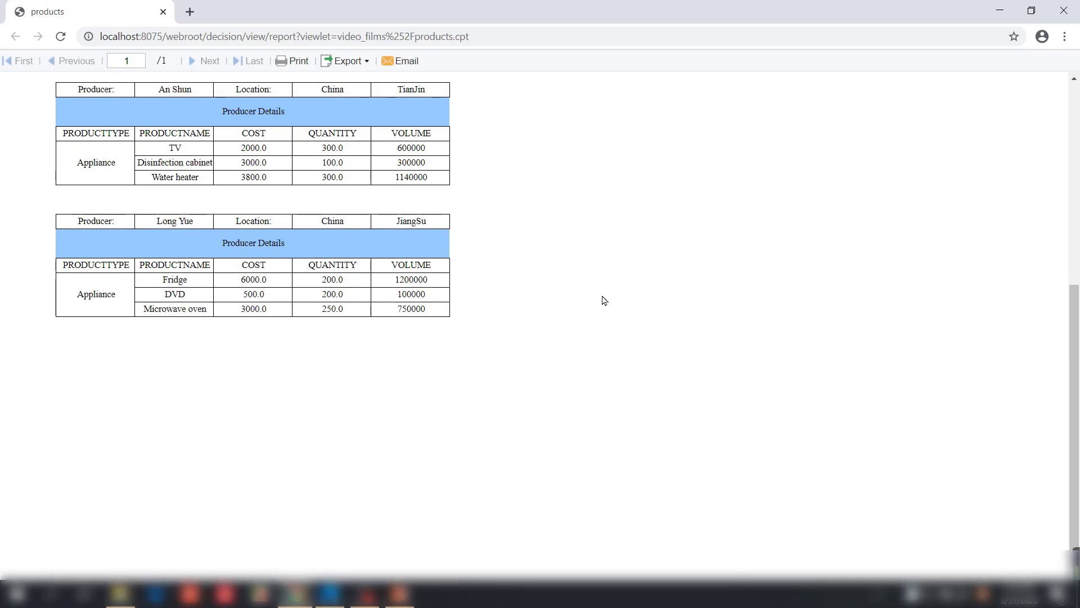
pyautogui.scroll(6, 580, 295)
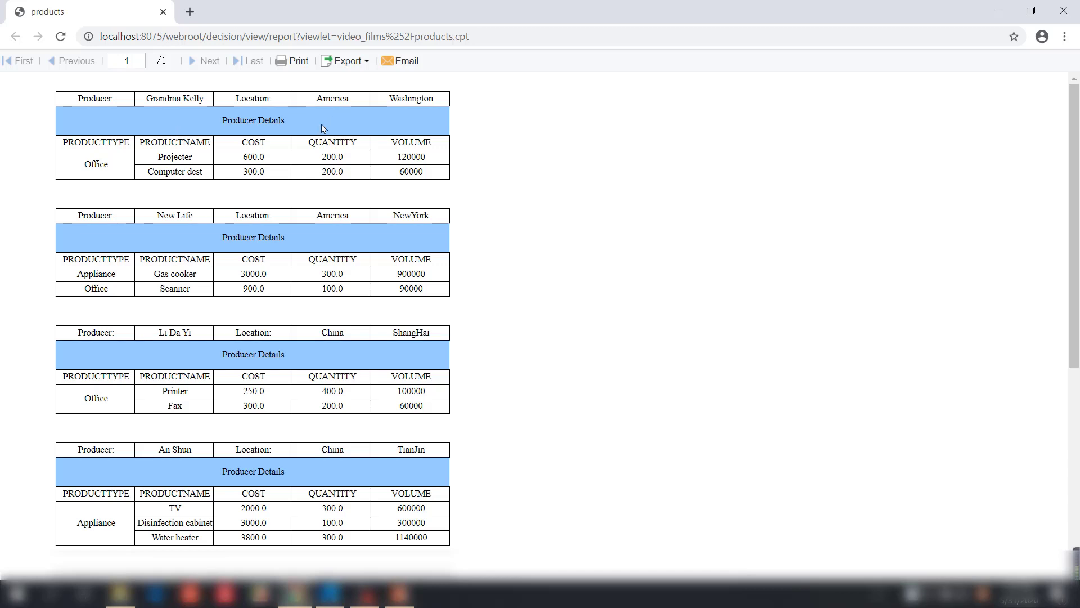